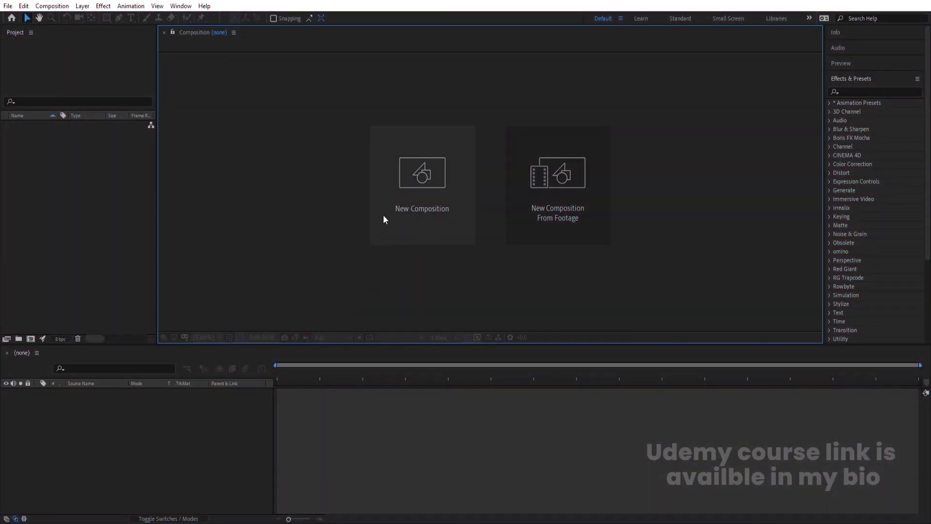
Step: Create a 1920 x 1080 composition named Main Animation with a red FF0000 background and display the title/action-safe guides
click(383, 214)
text(Main Animation)
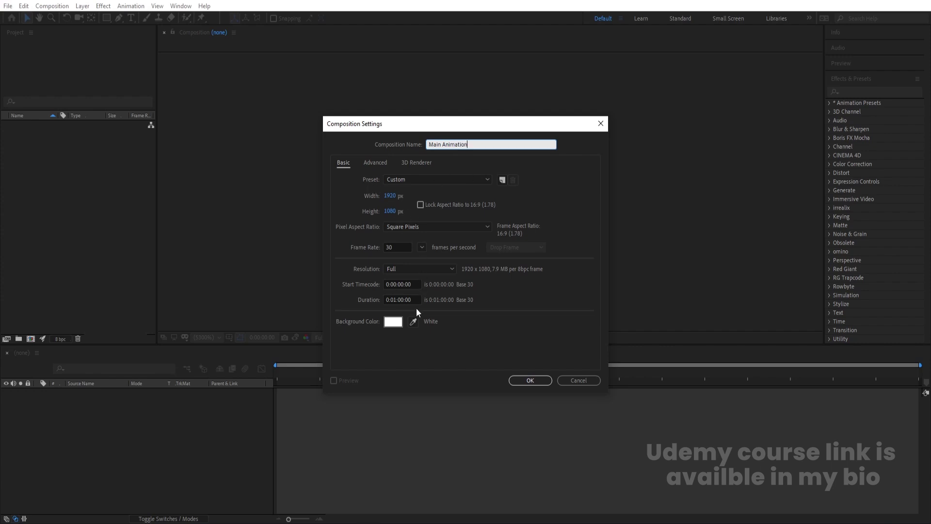
click(394, 323)
drag(415, 316, 480, 174)
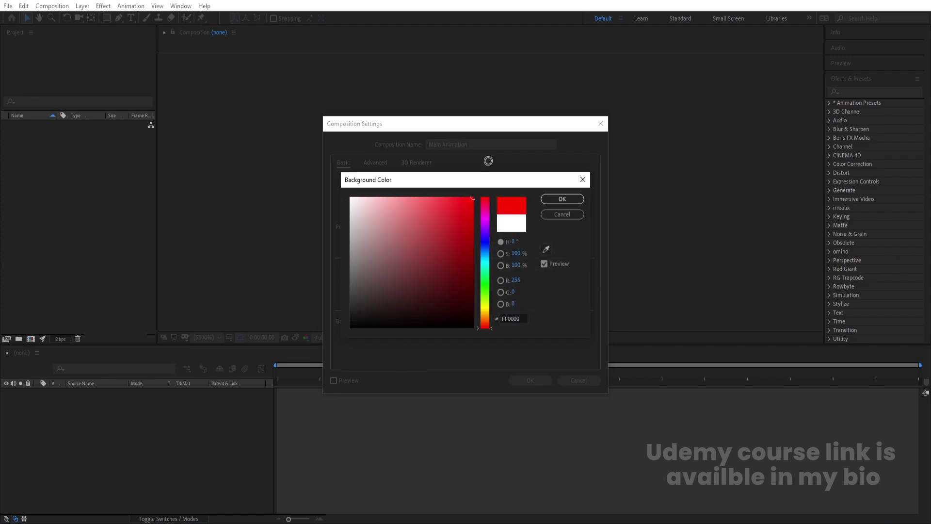
click(560, 200)
click(529, 381)
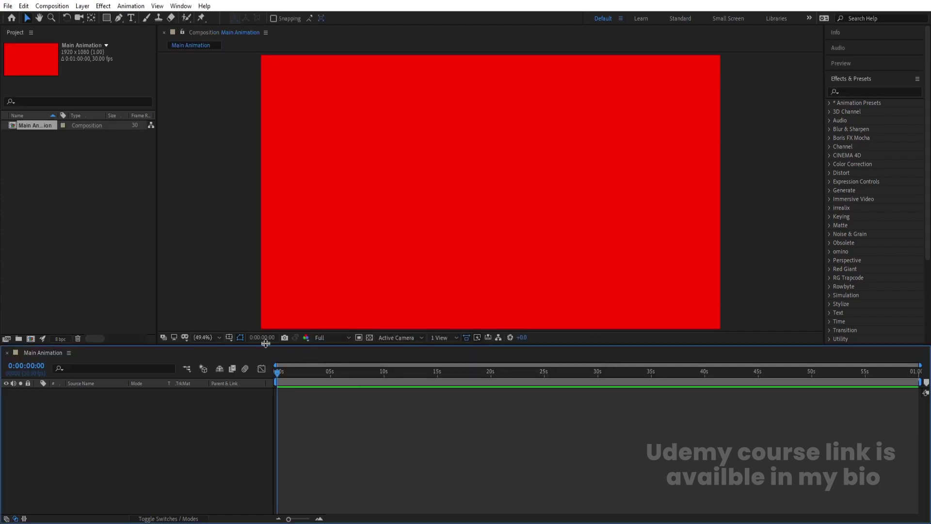
click(230, 335)
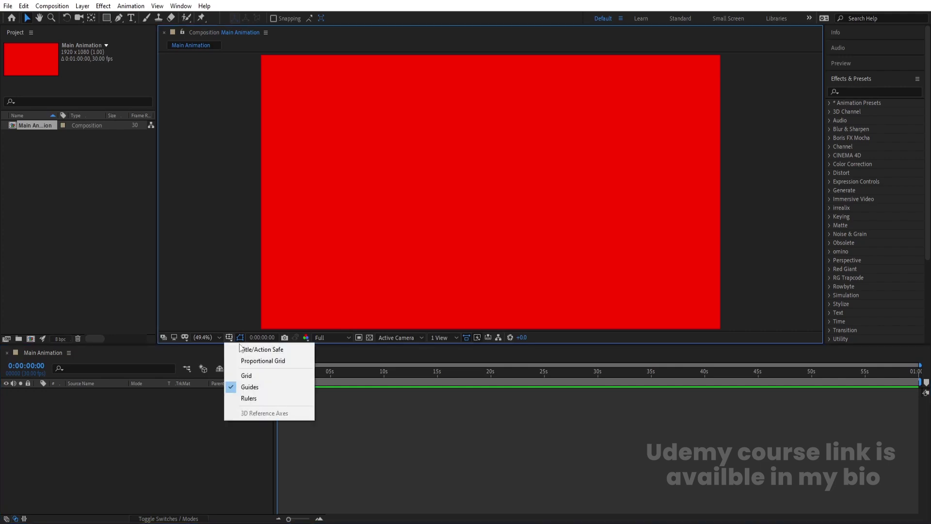
click(241, 347)
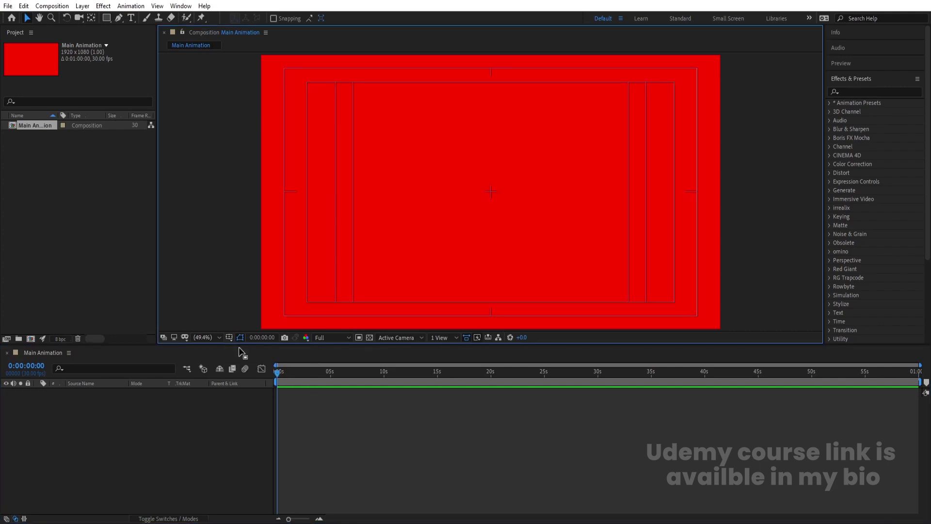
Step: Create a second composition named MOTION with the same settings
key(ctrl+n)
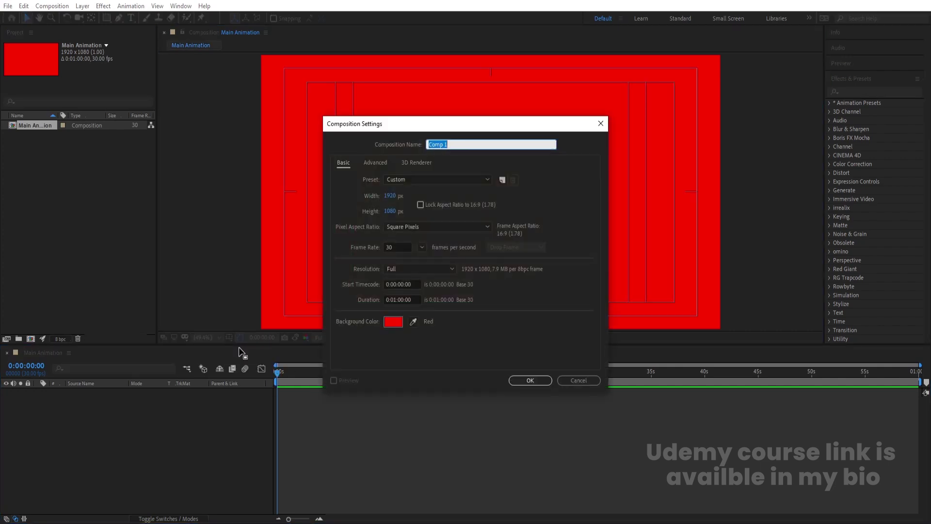
text(MOTION)
key(Return)
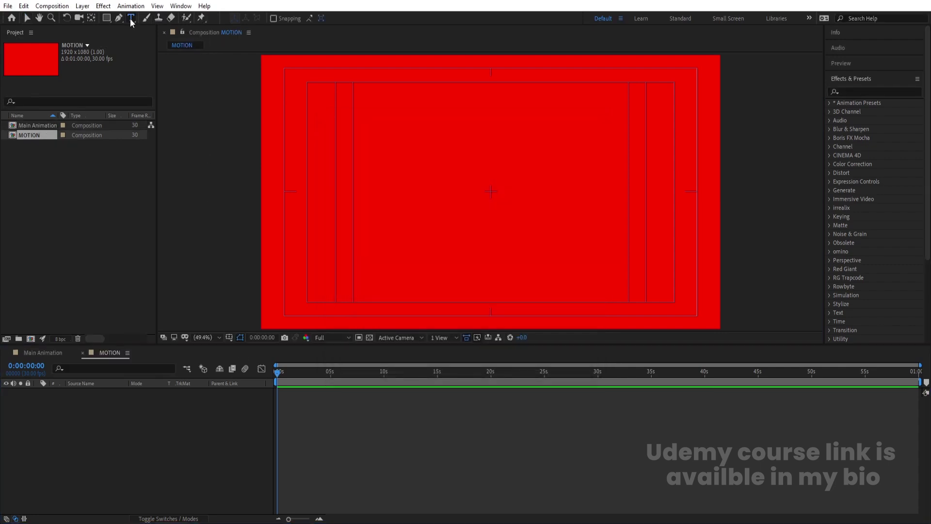
Step: Add the text "MOTION" in black Oswald near the middle of the MOTION composition
click(131, 20)
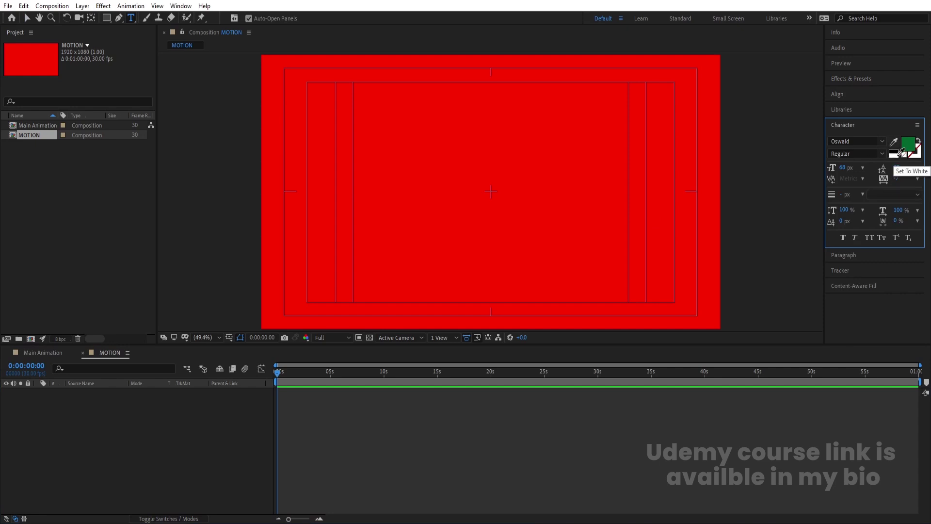
click(892, 153)
click(451, 192)
text(MOTION)
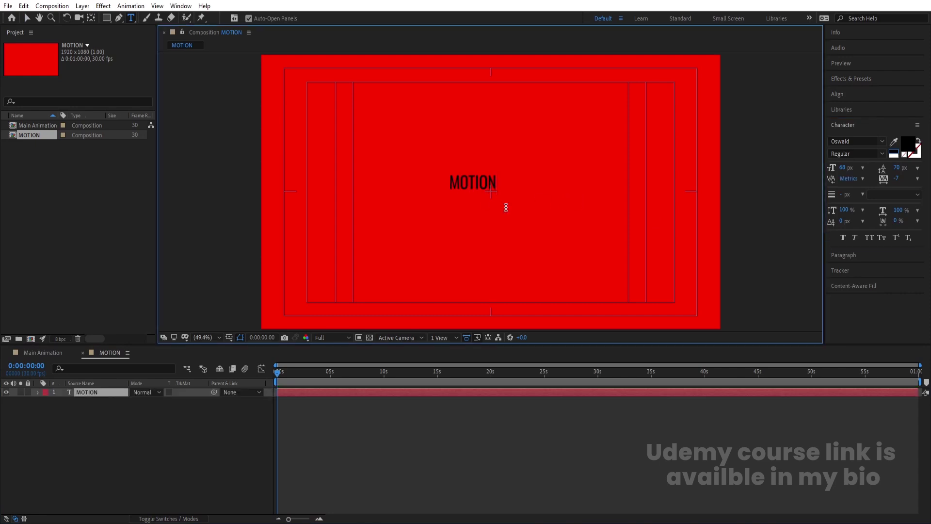
click(85, 426)
Step: Center the MOTION text layer's anchor point and align the layer horizontally and vertically to the composition's center
click(90, 390)
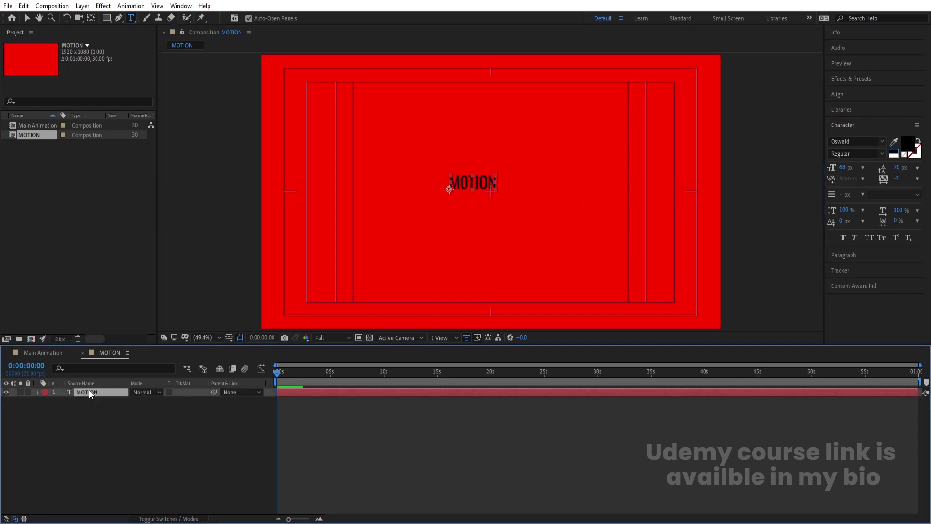
key(ctrl+alt+Home)
click(842, 95)
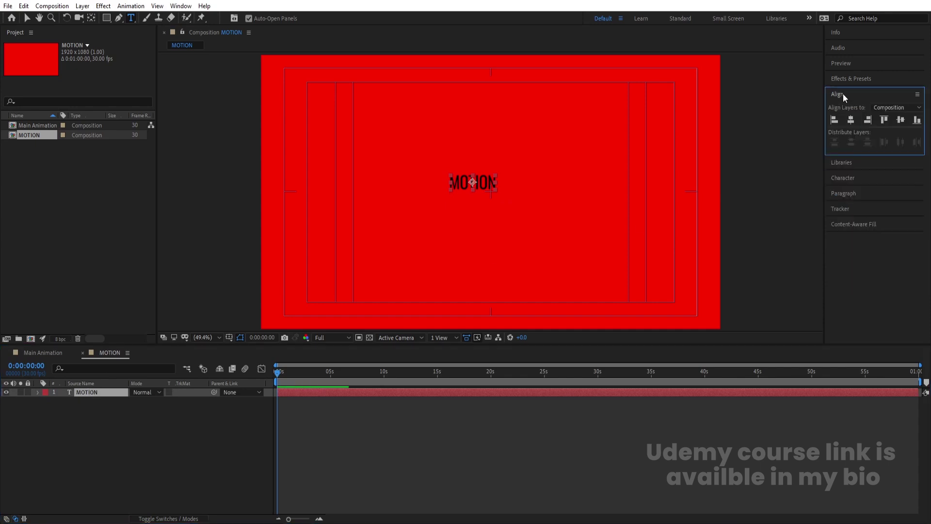
click(851, 119)
click(901, 120)
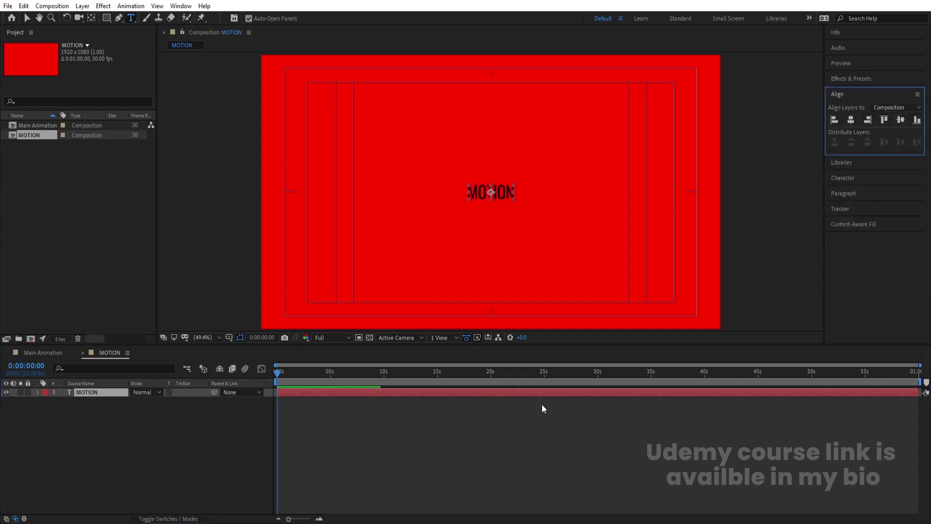
Step: Scale the MOTION text layer up to about 951% so it nearly spans the frame
click(165, 408)
key(s)
drag(144, 401, 448, 285)
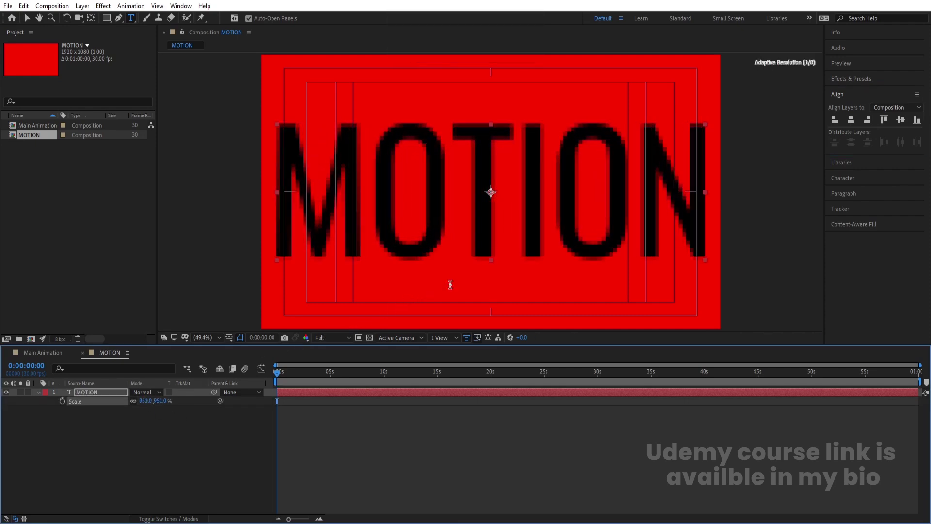
Step: Set the MOTION text's font style to Medium and tighten its tracking to -59
click(863, 174)
click(883, 153)
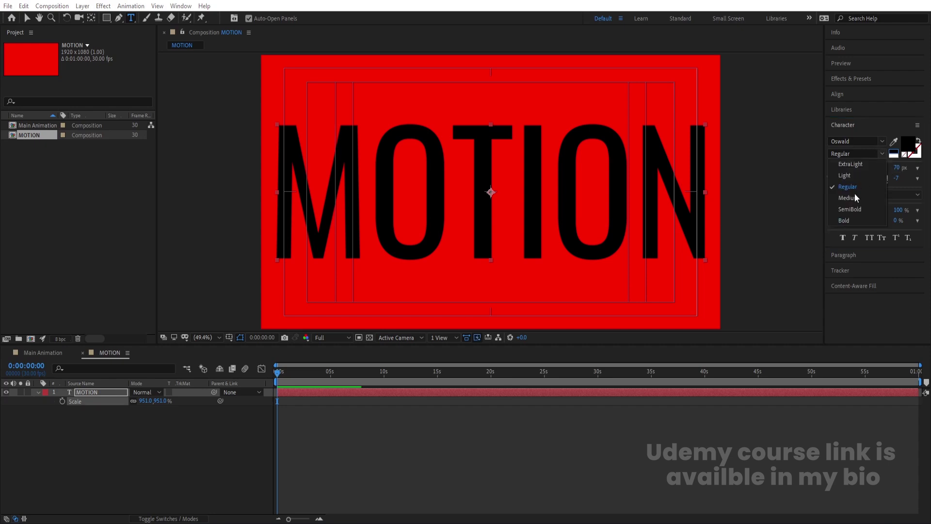
click(856, 192)
drag(898, 181, 869, 176)
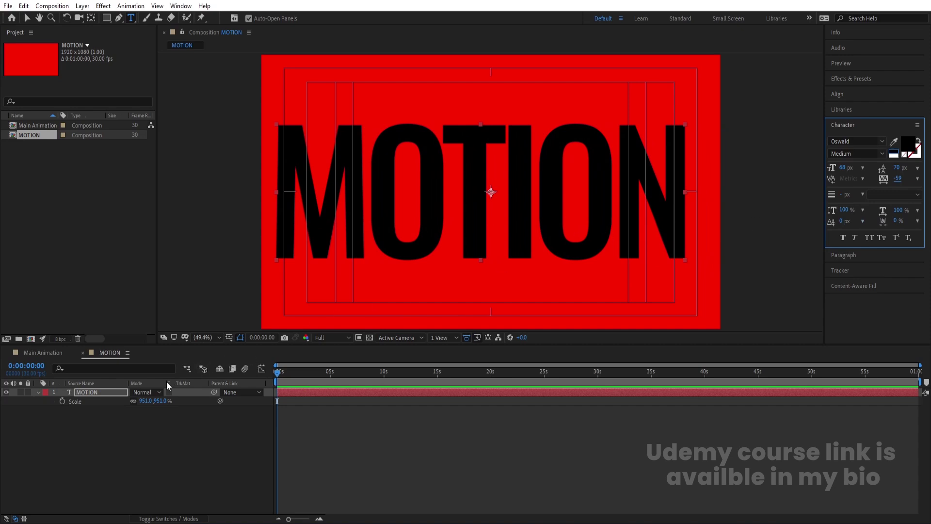
Step: Recenter the anchor point on the tightened MOTION text and align the layer horizontally to the composition's center
click(110, 395)
key(ctrl+alt+Home)
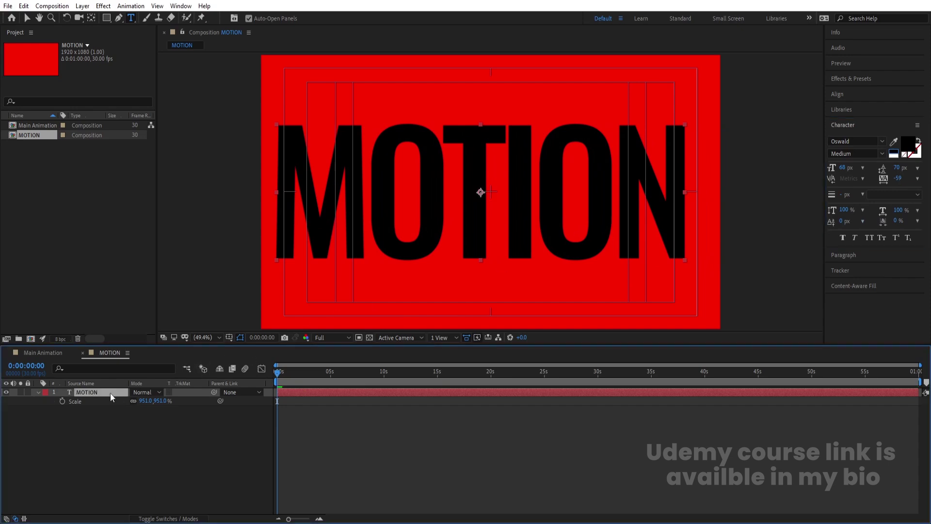
click(846, 95)
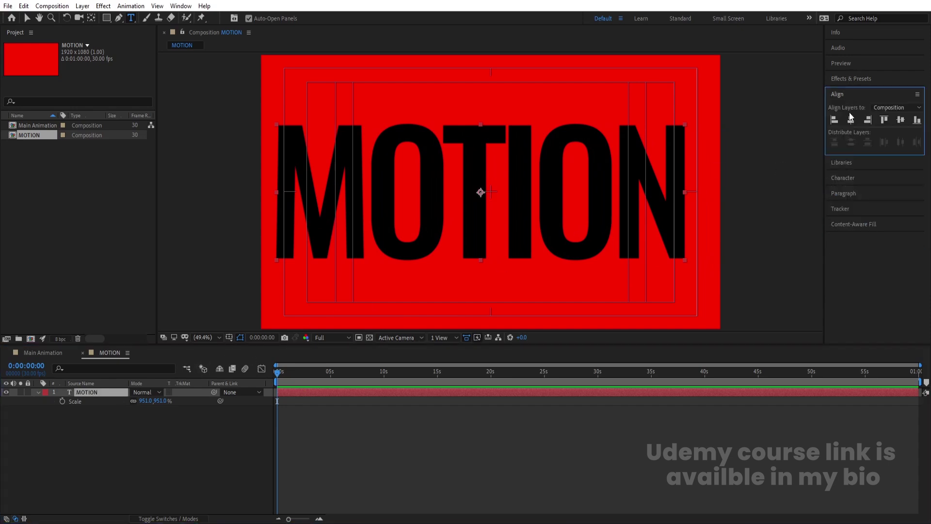
click(851, 120)
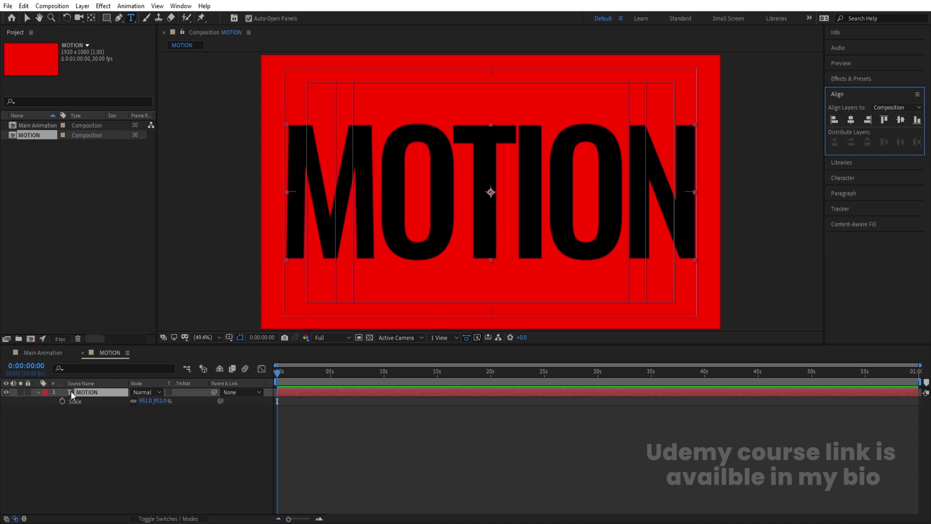
Step: Increase the MOTION text layer's scale to 1046% so the word fills the frame width
click(153, 424)
drag(147, 401, 181, 393)
click(138, 422)
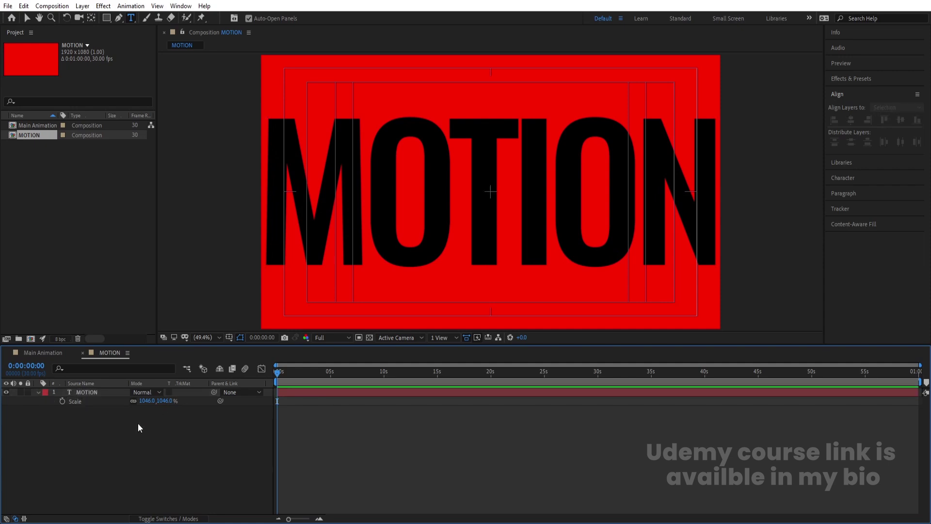
Step: Reduce the MOTION composition's height to 616 px so the frame fits closely around the word
key(ctrl+k)
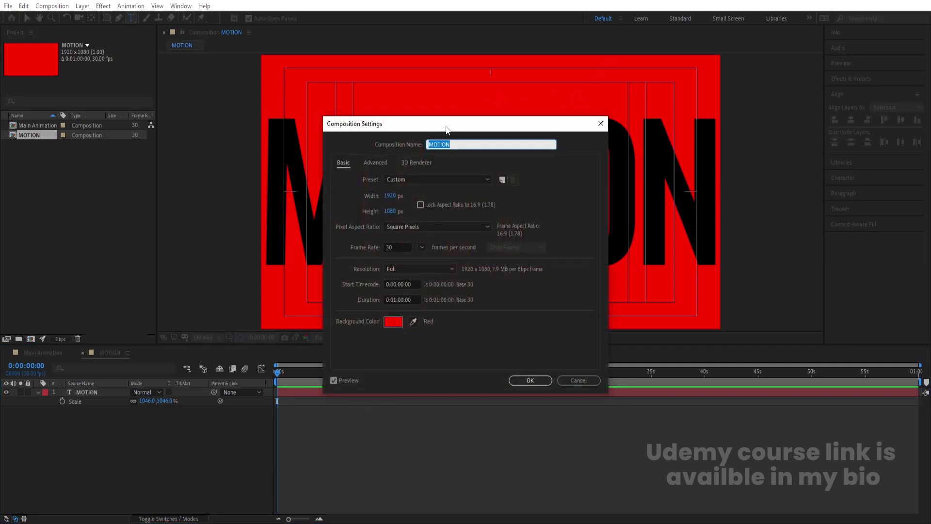
drag(447, 128, 669, 116)
mouse_move(623, 201)
mouse_down()
mouse_move(565, 202)
mouse_move(623, 201)
mouse_move(580, 201)
mouse_move(605, 205)
mouse_up()
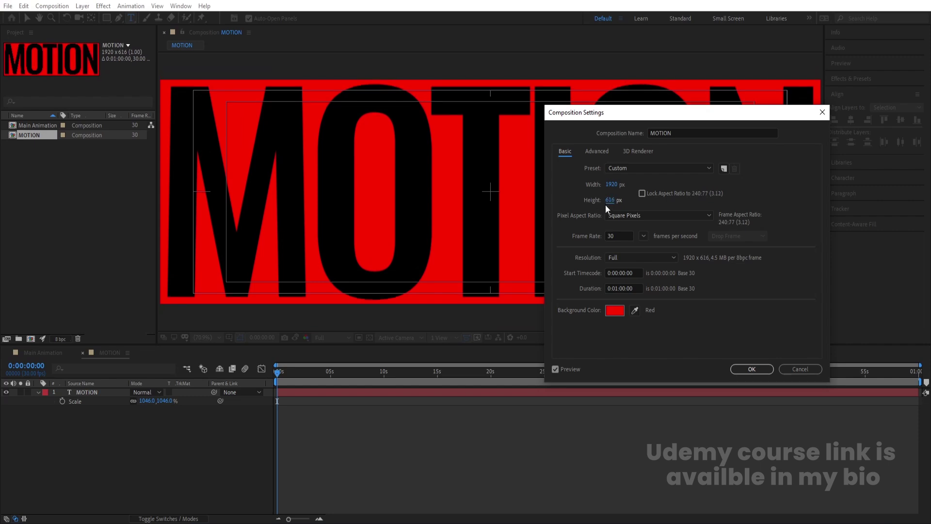
click(749, 370)
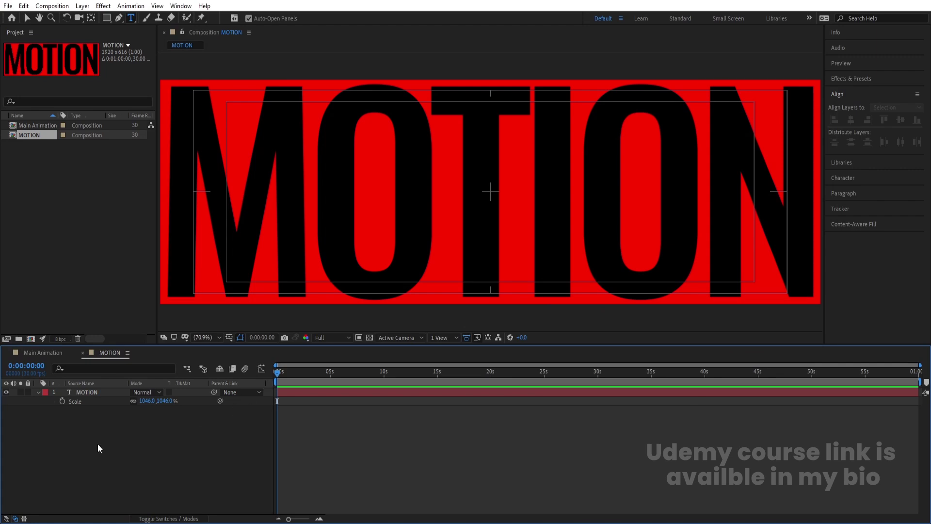
Step: Add a white 1920 x 616 solid and place it beneath the MOTION text layer as a background
key(ctrl+y)
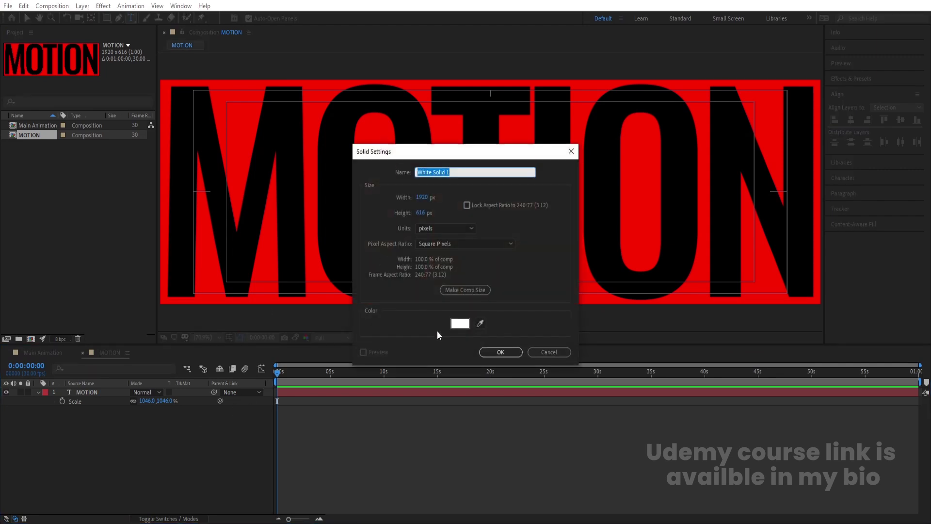
key(Return)
drag(132, 393, 119, 427)
click(128, 453)
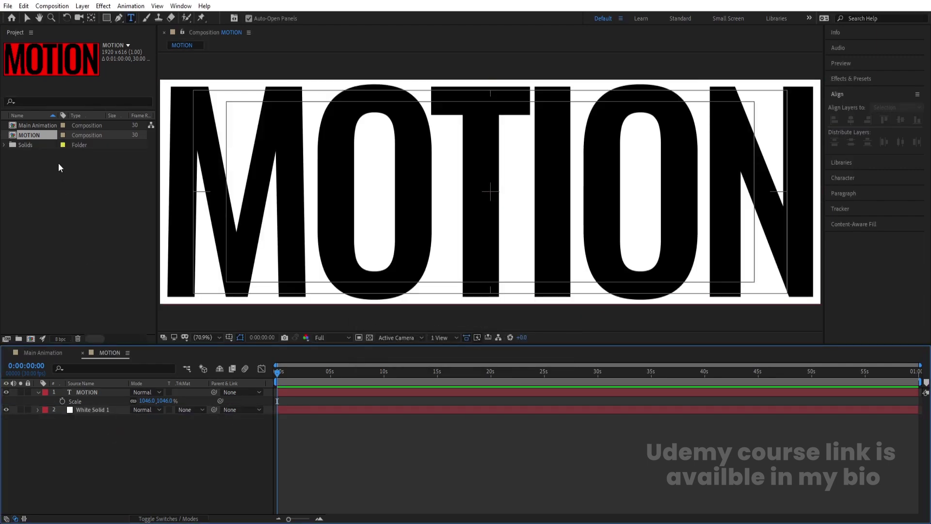
Step: Duplicate the MOTION composition and rename the copy DESIGN
click(26, 131)
key(ctrl+d)
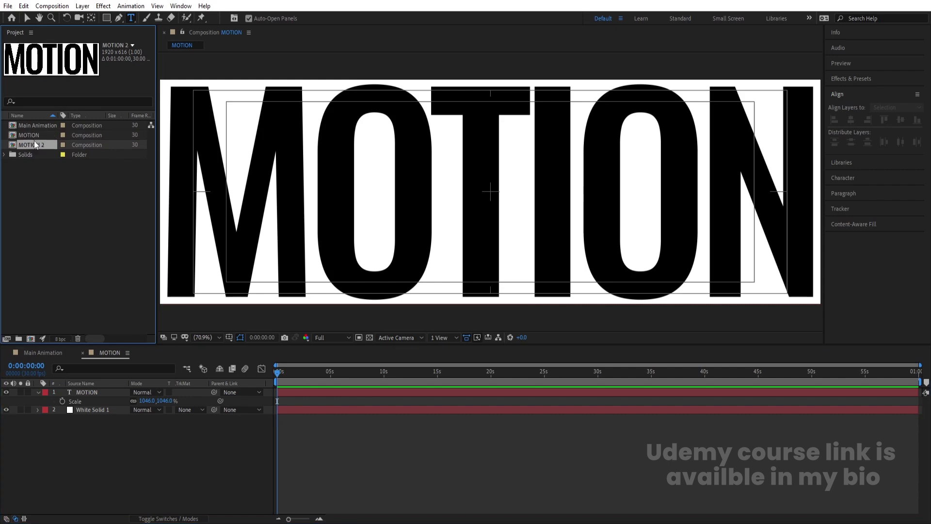
text(DESIGN)
key(Return)
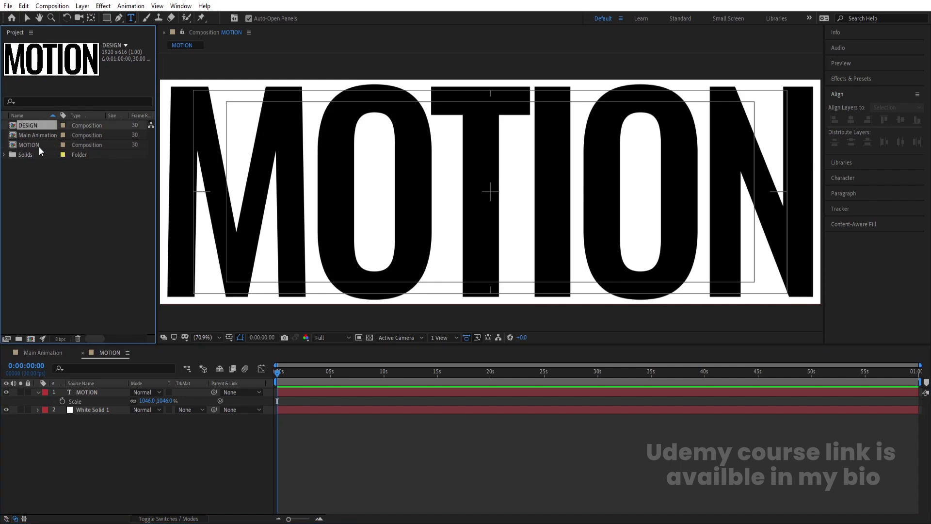
Step: Open the DESIGN composition and replace its text with "DESIGN"
double_click(33, 126)
click(290, 187)
text(DESIGN)
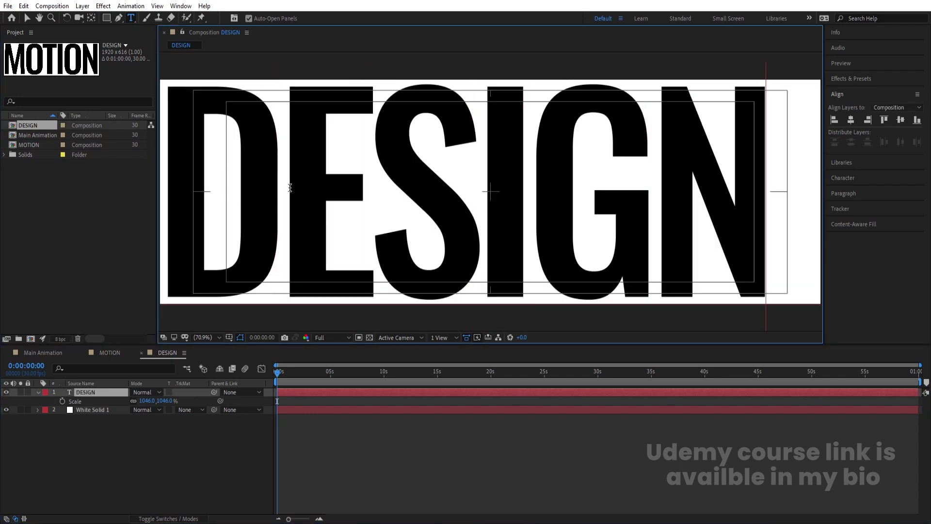
click(56, 439)
Step: Center the DESIGN text layer's anchor point and align the layer horizontally within the composition
click(81, 393)
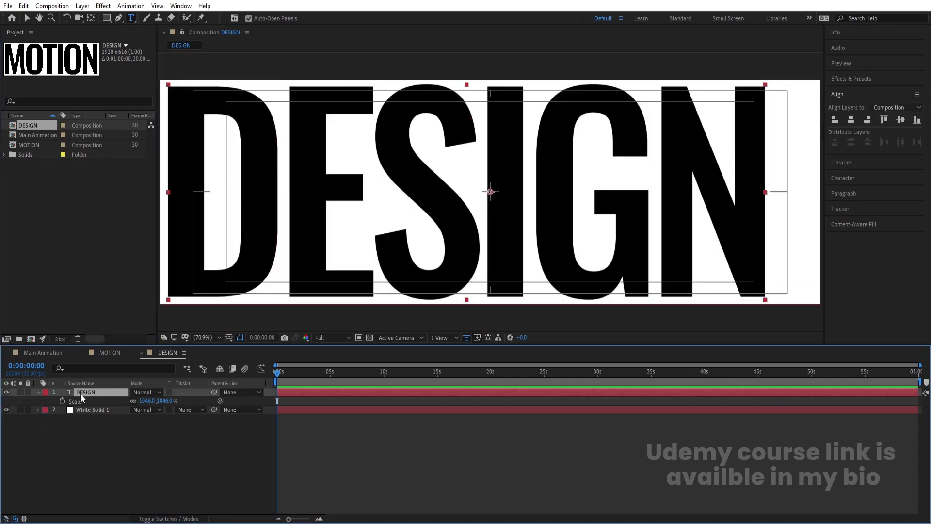
key(ctrl+alt+Home)
click(851, 120)
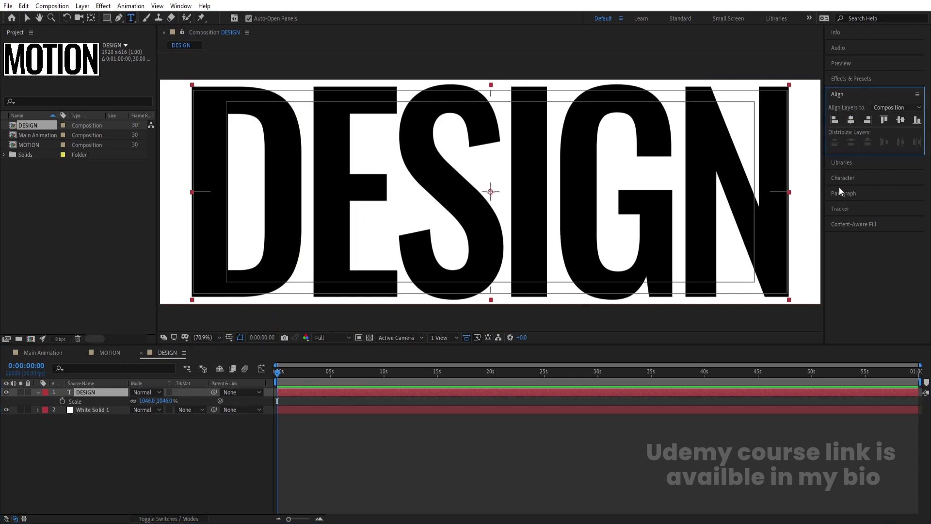
Step: Widen the DESIGN text's tracking in two rounds, centering the layer horizontally after each, until it nearly fills the frame width
click(847, 179)
drag(897, 178, 909, 178)
click(853, 97)
click(854, 119)
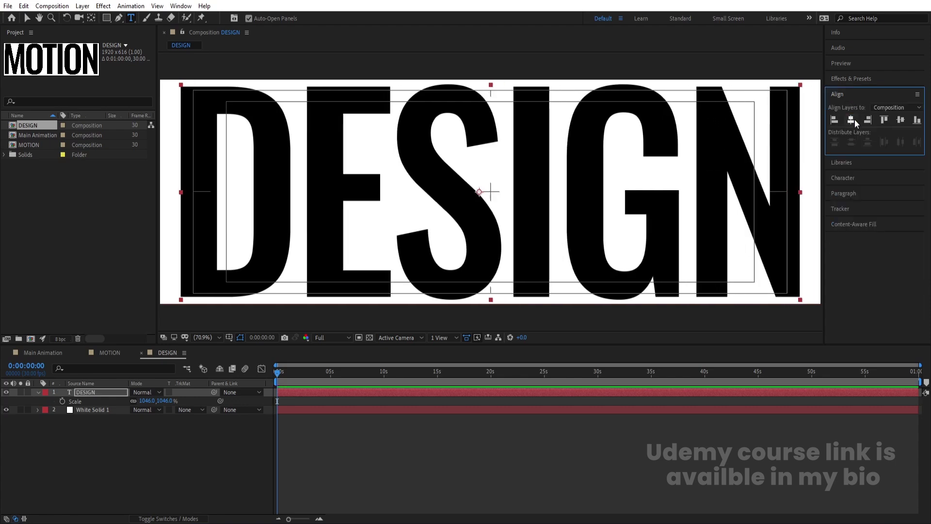
click(853, 178)
drag(898, 179, 907, 180)
click(845, 94)
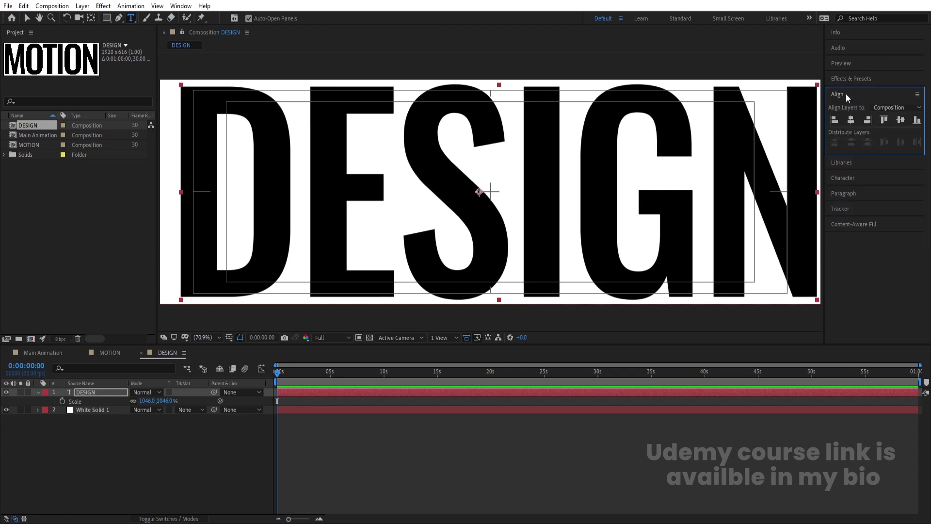
click(848, 121)
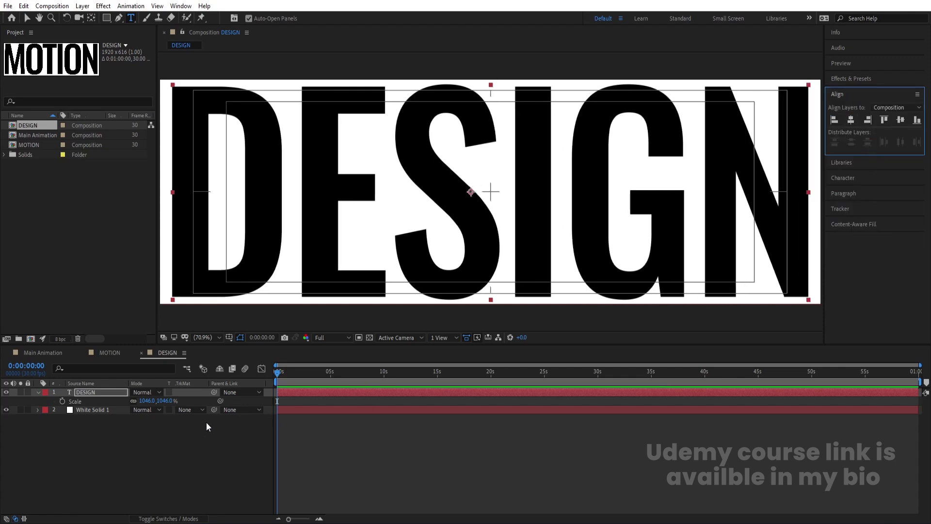
Step: Fine-tune the DESIGN text's tracking and horizontal centering, comparing its side margins with those in the MOTION composition
click(841, 177)
drag(898, 179, 901, 179)
click(840, 97)
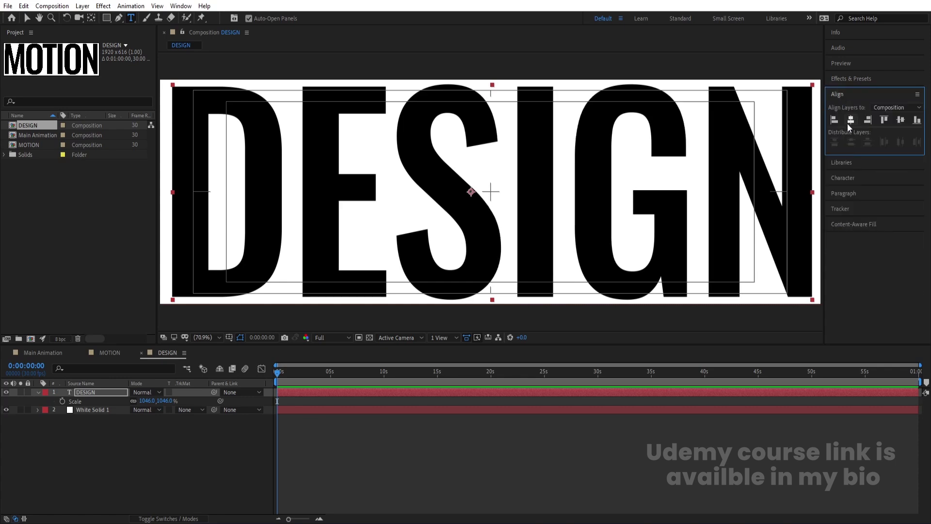
click(847, 123)
click(115, 353)
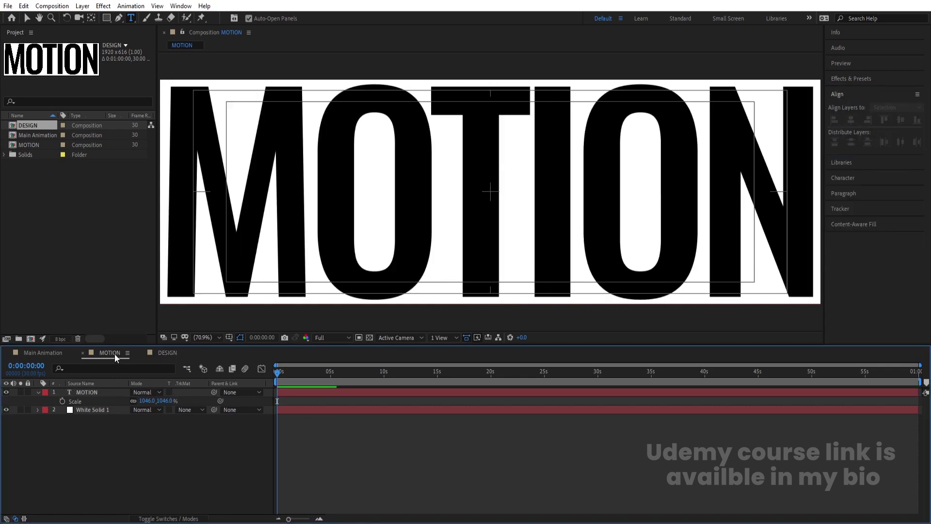
click(159, 352)
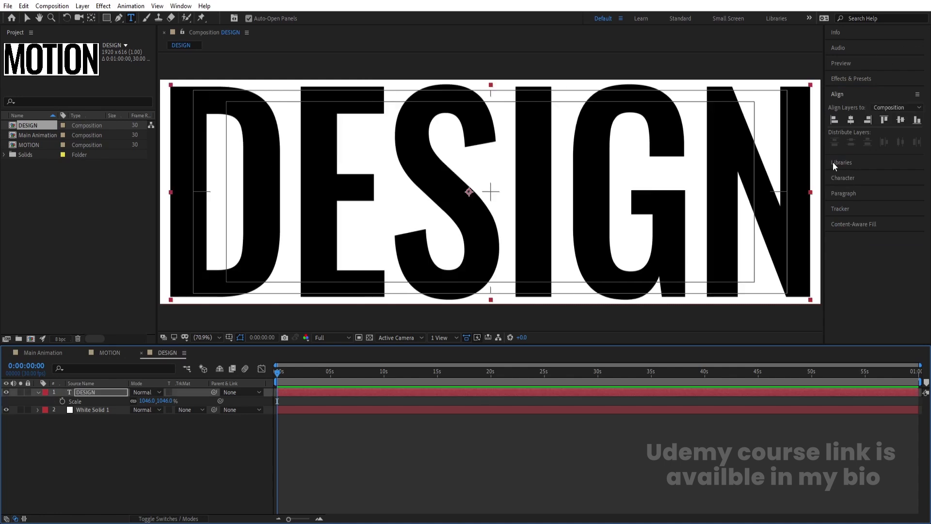
Step: Widen the DESIGN text's tracking slightly, center the layer horizontally again, and check its width against the MOTION composition
click(842, 178)
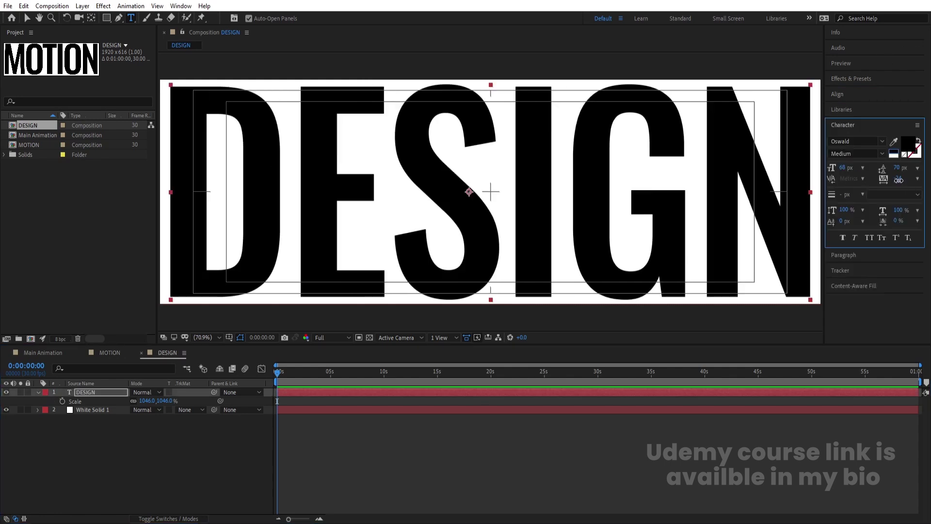
drag(898, 180, 902, 180)
click(845, 94)
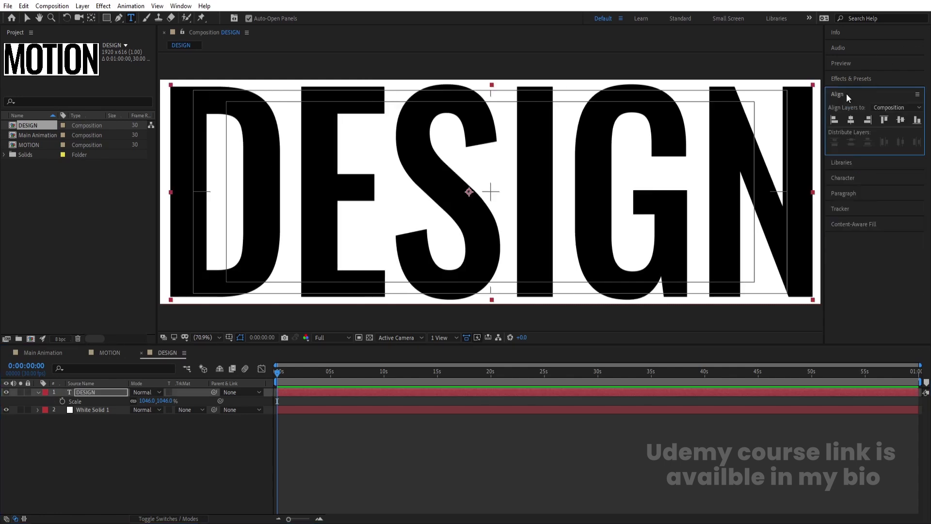
click(852, 120)
click(114, 352)
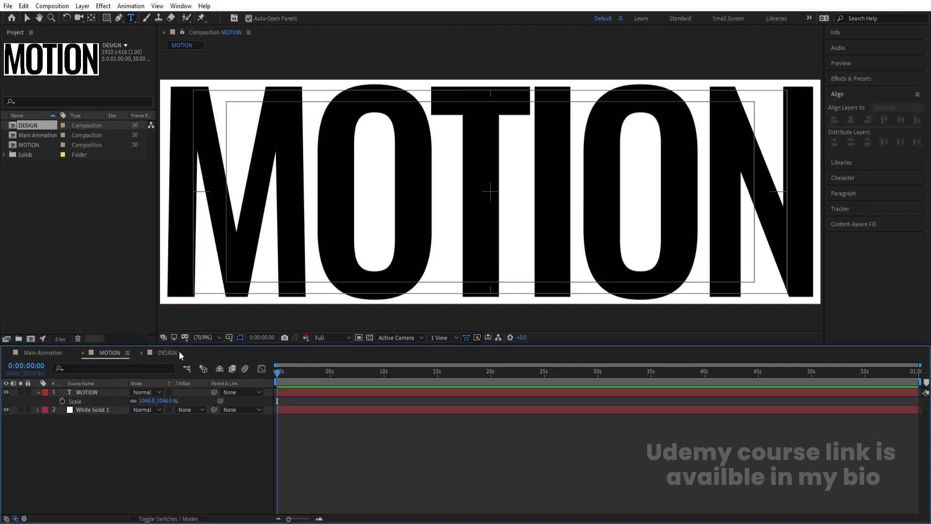
click(169, 353)
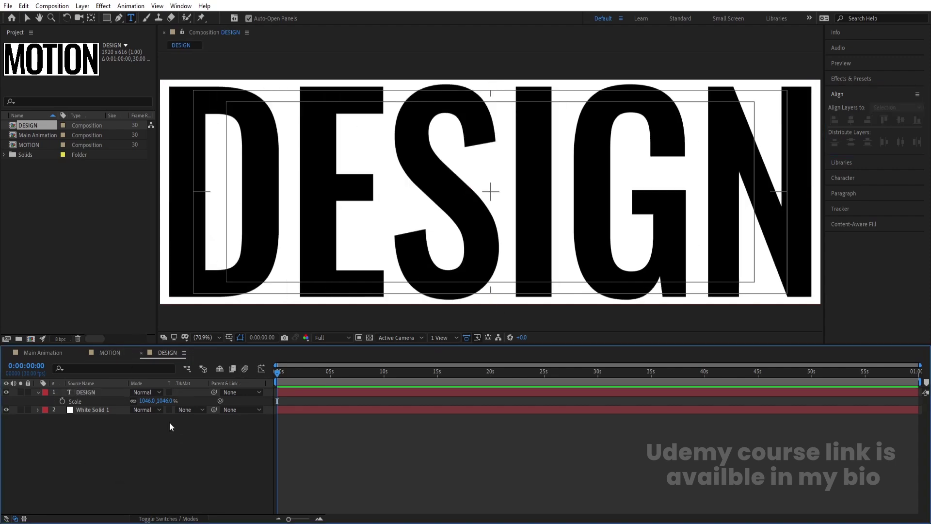
Step: Add the MOTION and DESIGN compositions as layers to the Main Animation composition, with MOTION above DESIGN
click(48, 352)
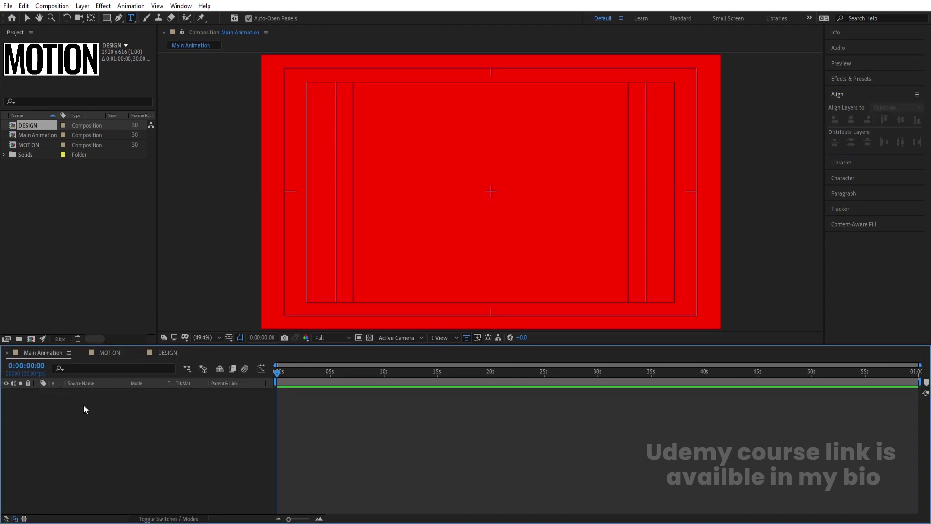
click(35, 145)
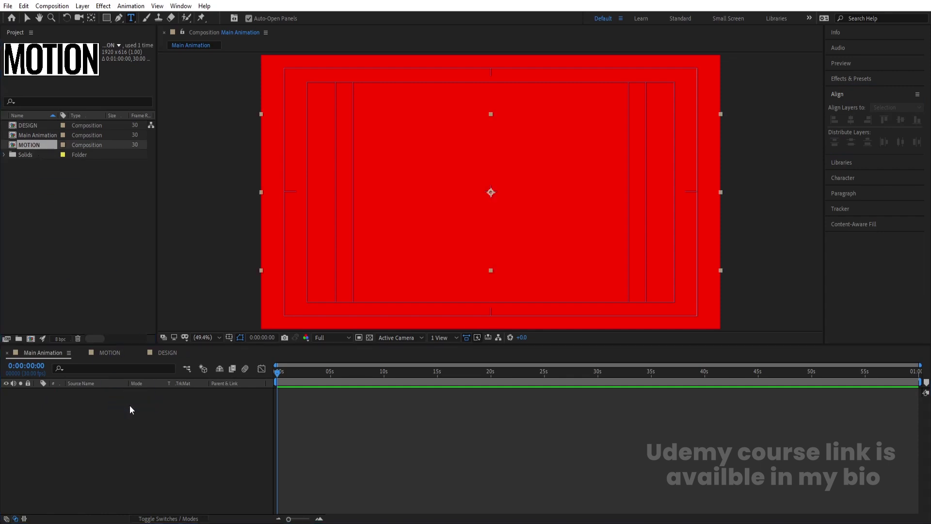
drag(130, 405, 129, 405)
drag(25, 123, 130, 405)
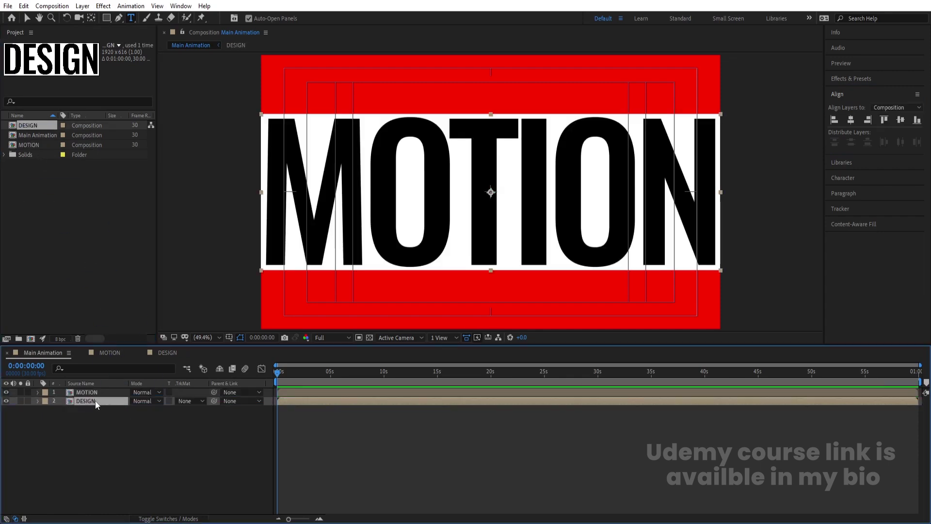
Step: Create a null object at the top of Main Animation's layer stack and parent the MOTION and DESIGN layers to it
right_click(109, 444)
mouse_move(148, 334)
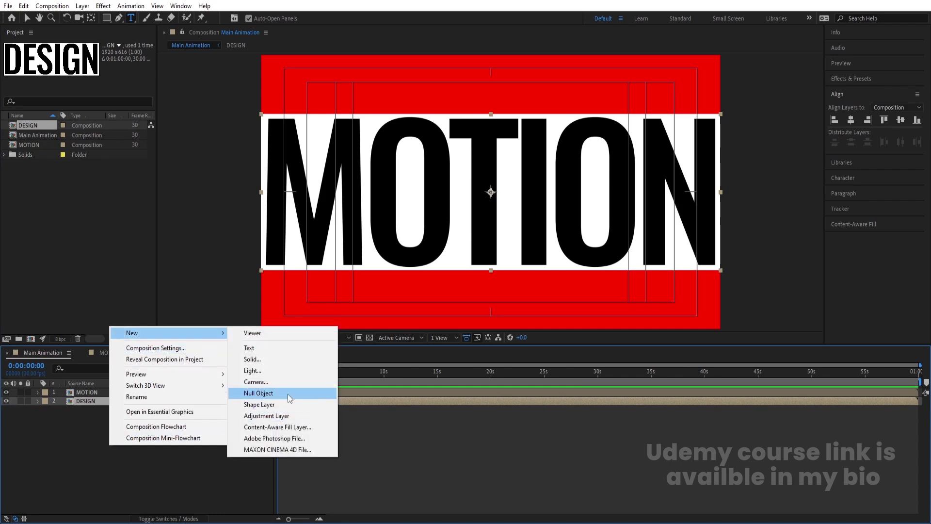
click(269, 394)
drag(89, 399, 89, 391)
key(ctrl+a)
drag(213, 401, 96, 418)
Step: Scale the null object down to 35% so both word layers shrink together
click(92, 419)
click(88, 392)
key(s)
Step: Move the DESIGN layer straight down until its upper edge meets the lower edge of MOTION
click(97, 417)
key(v)
scroll(500, 180, up, 3)
drag(487, 168, 487, 285)
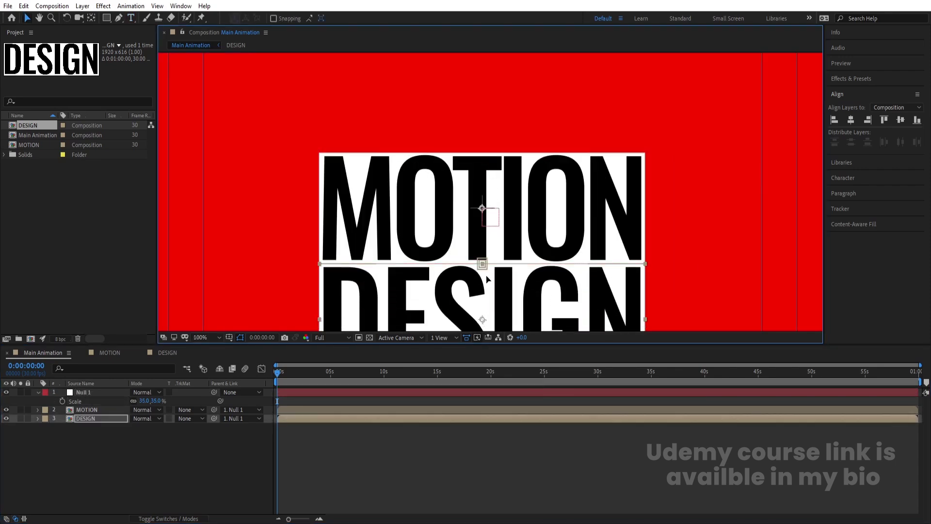
scroll(470, 279, down, 2)
Step: Move the MOTION and DESIGN layers up together so the stacked pair is vertically centered in the composition
click(99, 410)
shift+click(86, 418)
click(208, 336)
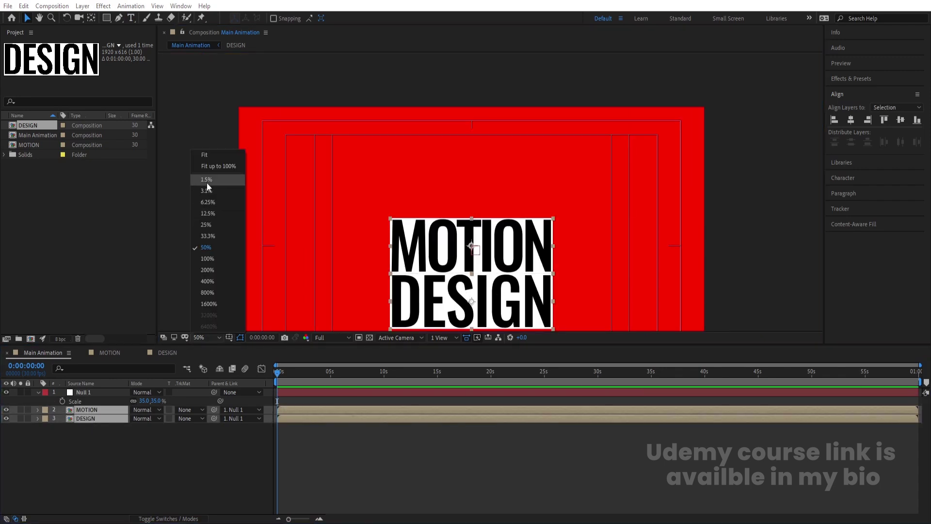
click(229, 156)
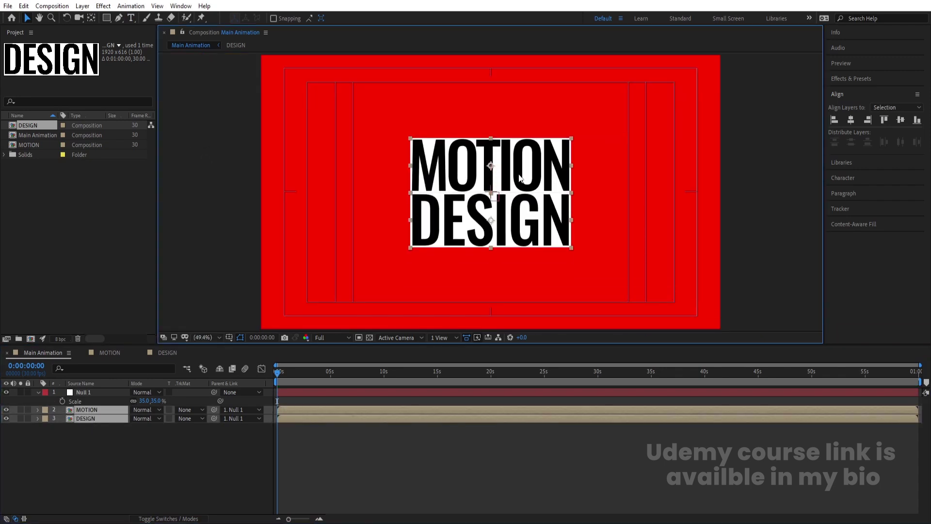
scroll(509, 187, up, 2)
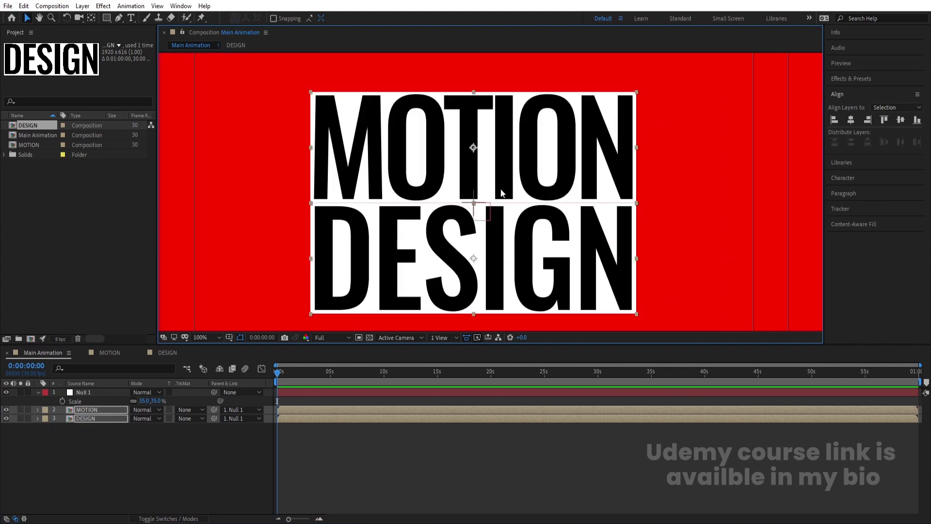
click(137, 468)
Step: Apply the Corner Pin effect to the MOTION and DESIGN layers, with keyframes on all four corners at the first frame
click(94, 409)
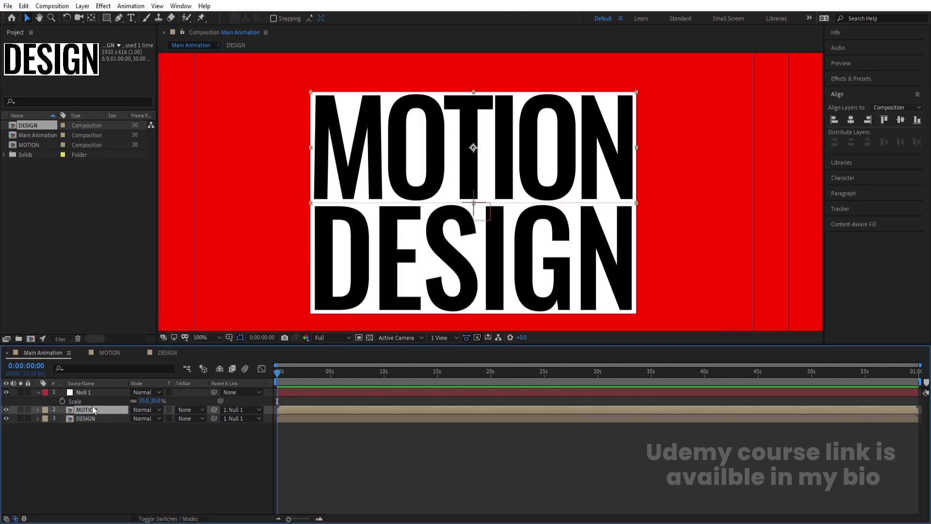
click(849, 78)
click(855, 91)
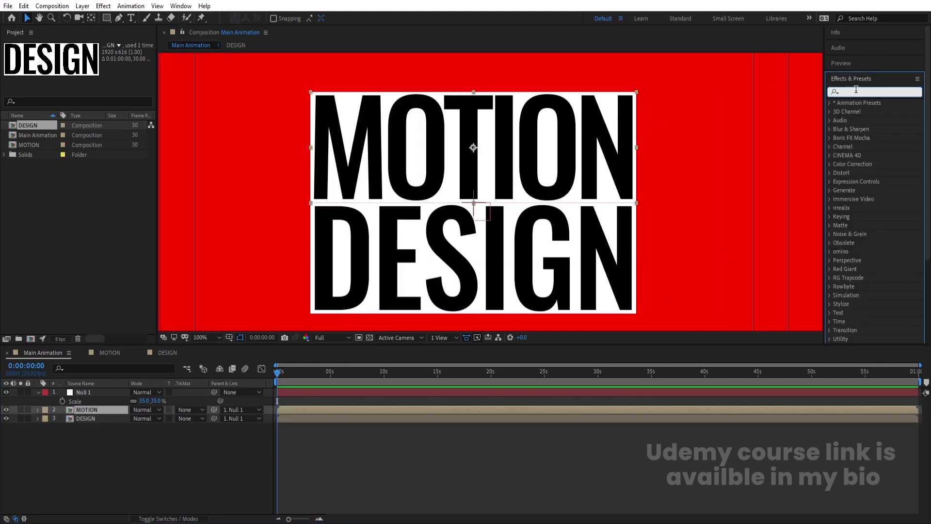
text(corn)
double_click(871, 138)
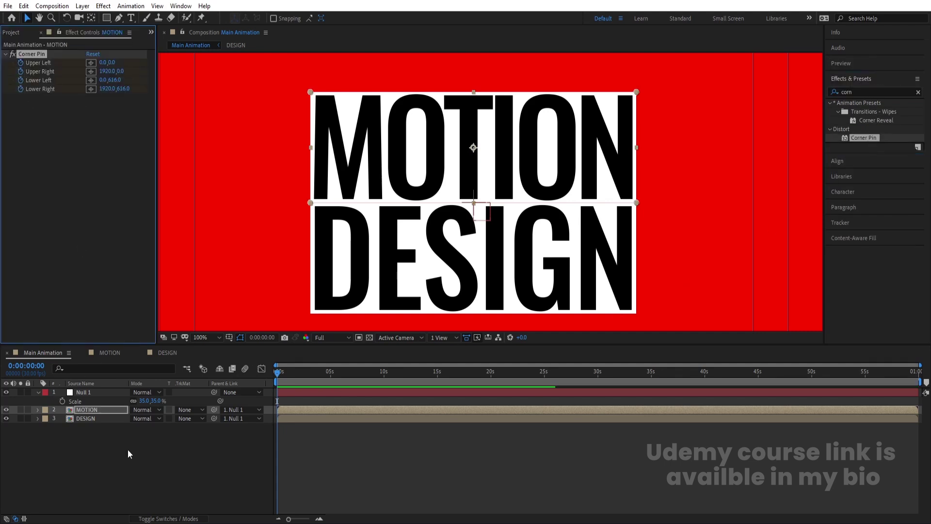
click(97, 419)
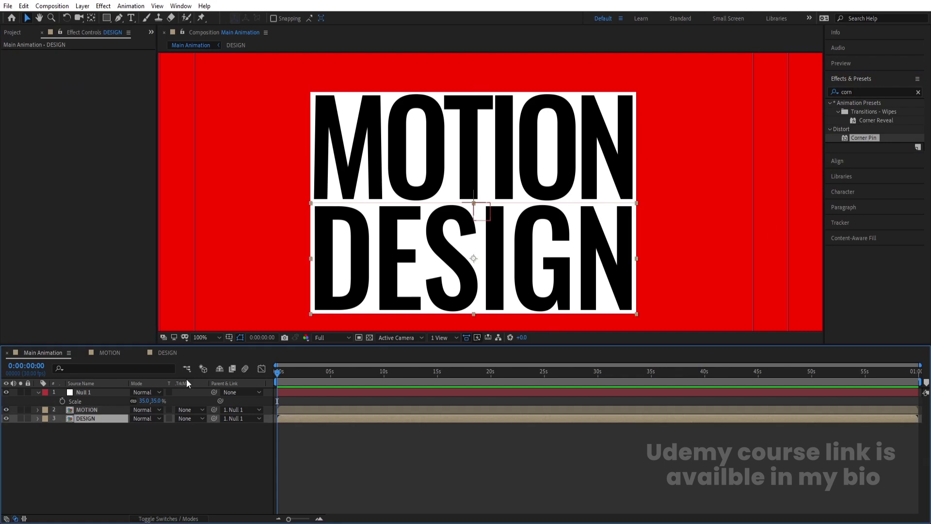
double_click(868, 138)
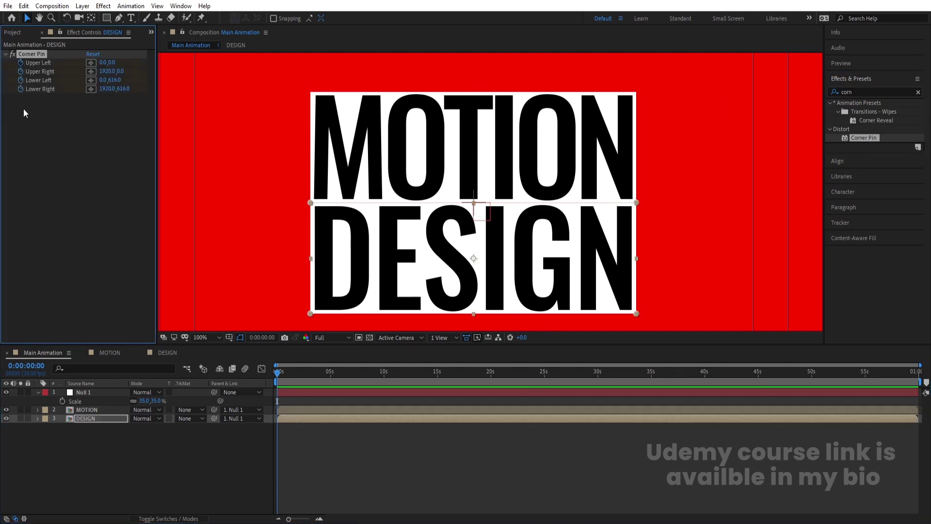
Step: Reveal both layers' keyframes and, at 1 second, move MOTION's Corner Pin lower right to about (1920, 253) and lower left to about (0, 899)
ctrl+click(78, 410)
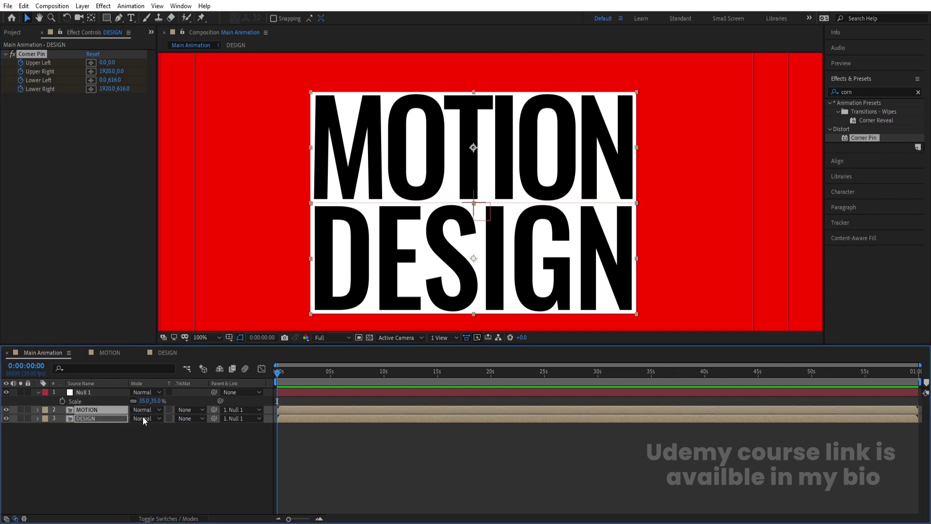
key(u)
key(equal)
key(equal)
key(equal)
key(equal)
click(447, 371)
click(447, 432)
click(455, 412)
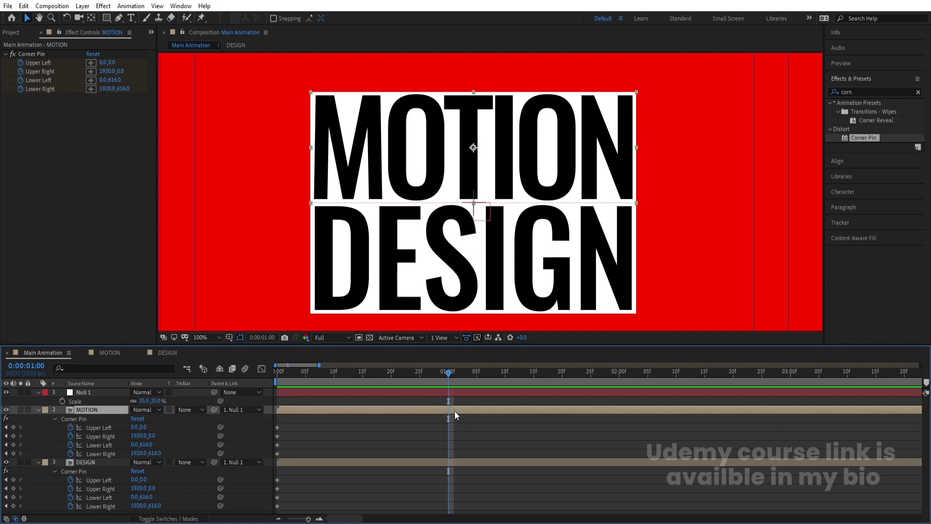
click(74, 419)
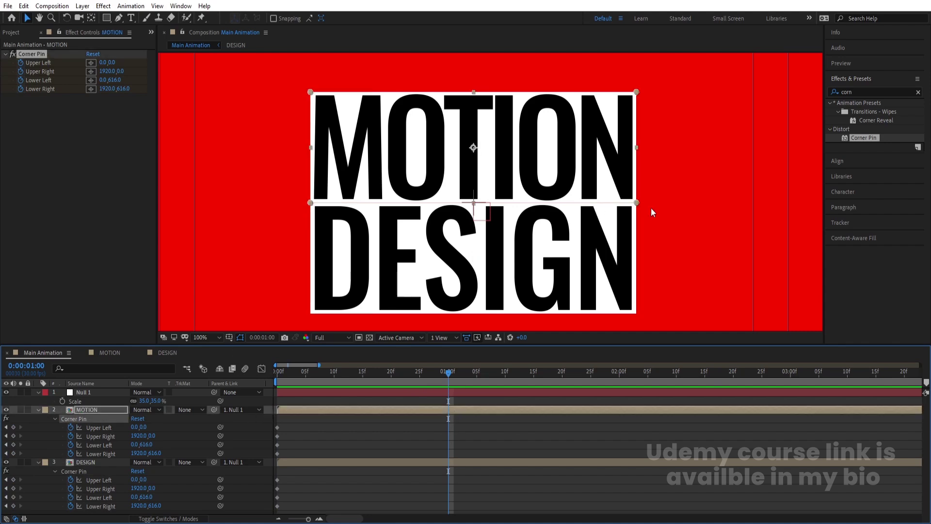
drag(637, 204, 637, 137)
drag(311, 203, 311, 253)
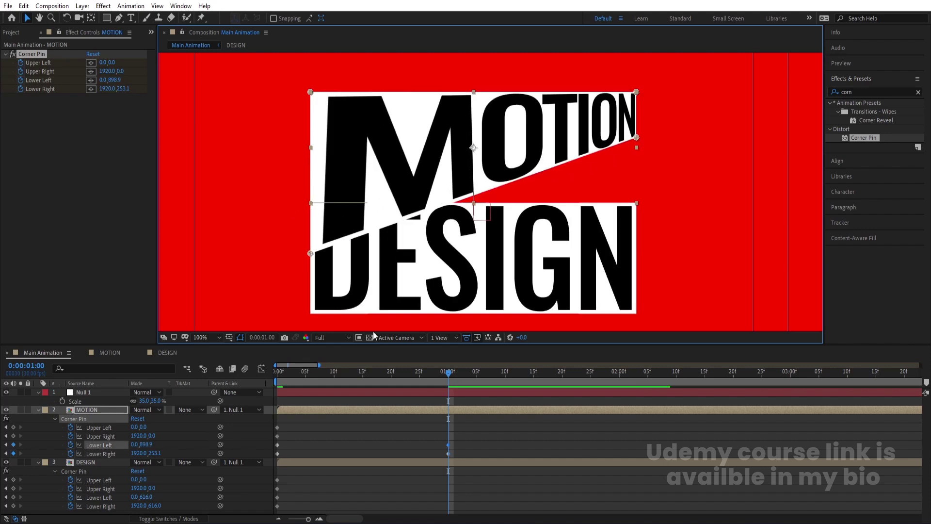
Step: At 1 second, move DESIGN's Corner Pin upper right to about (1920, -371) and upper left to about (0, 277), and preview the animation
click(433, 462)
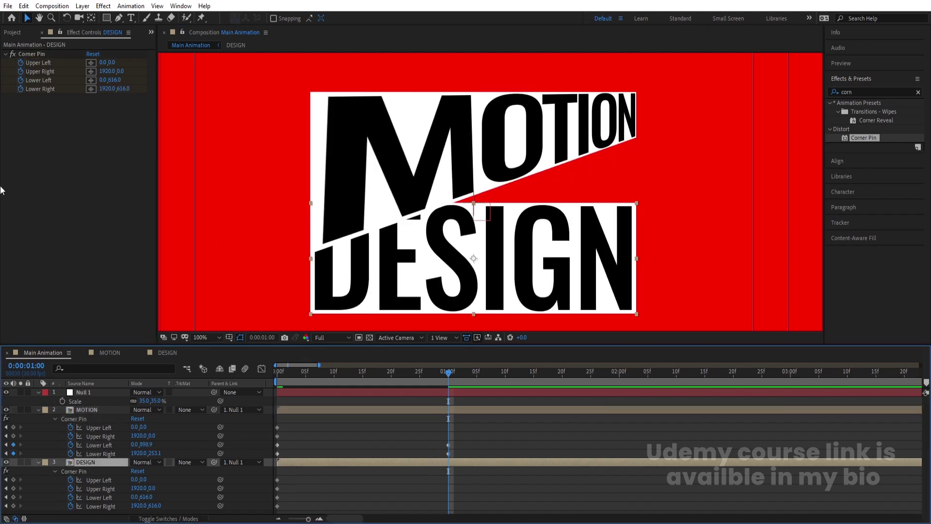
click(70, 472)
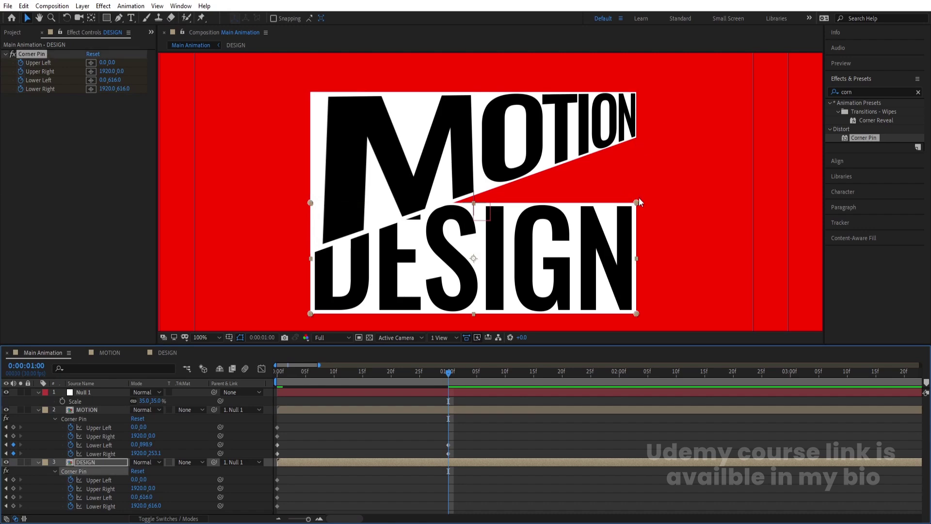
drag(636, 203, 636, 135)
drag(311, 205, 312, 256)
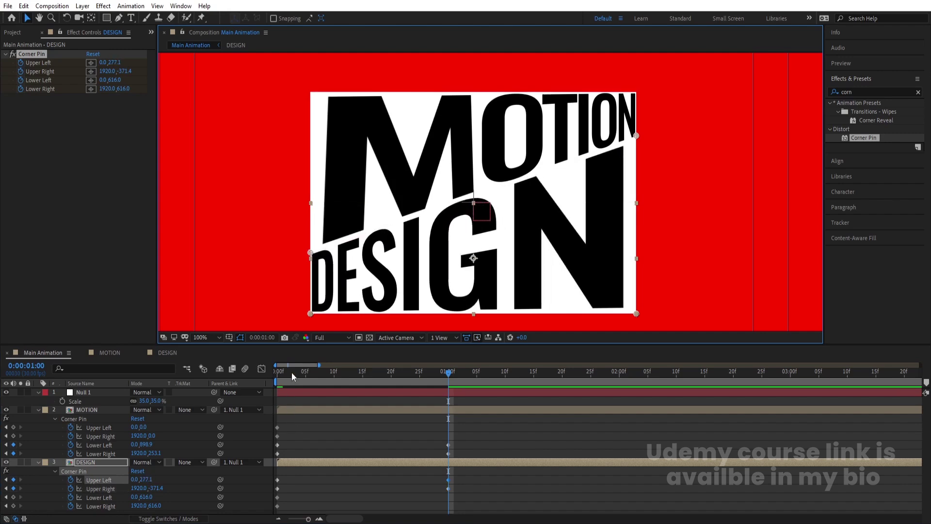
key(space)
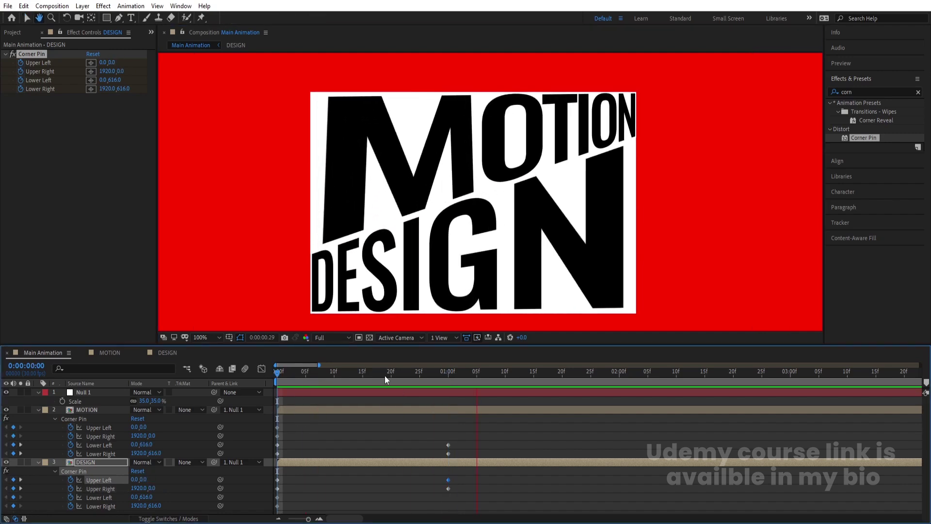
key(space)
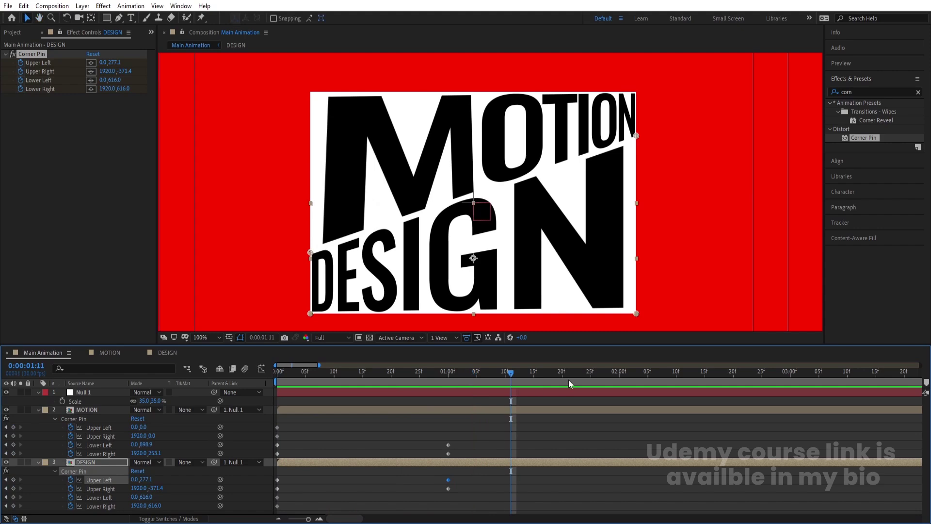
Step: At 2 seconds, move DESIGN's Corner Pin upper right to about (1920, 434) and upper left to about (0, -226)
click(619, 374)
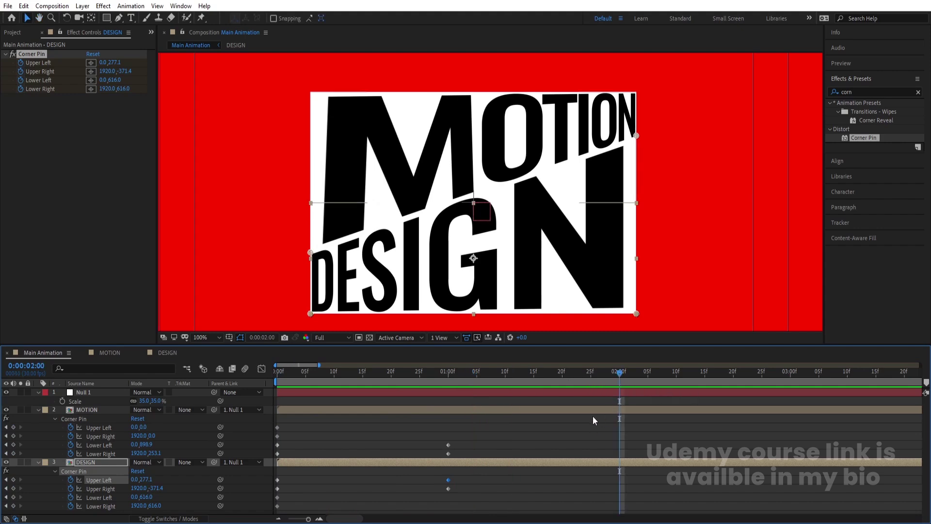
drag(637, 136, 644, 281)
drag(311, 253, 318, 167)
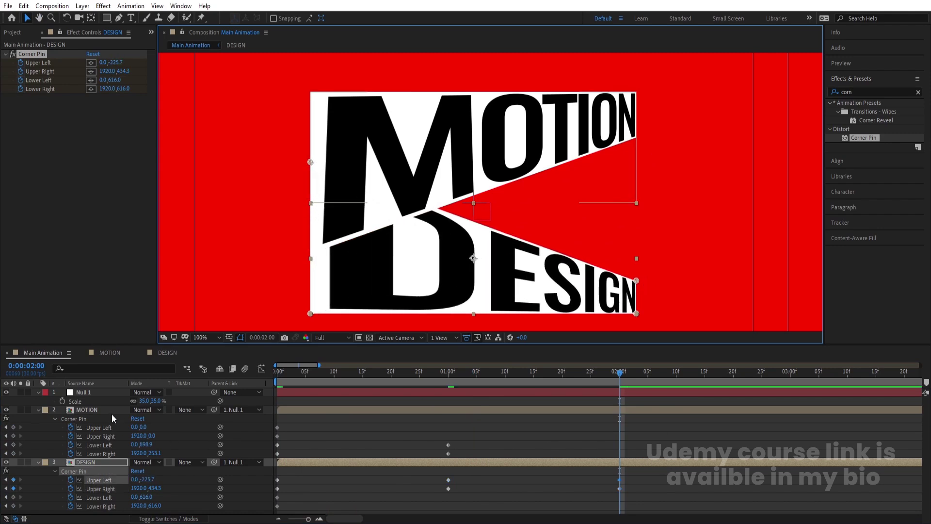
Step: At 1 second, add hold-in-place Corner Pin keyframes for MOTION's two upper corners and DESIGN's two lower corners
click(111, 411)
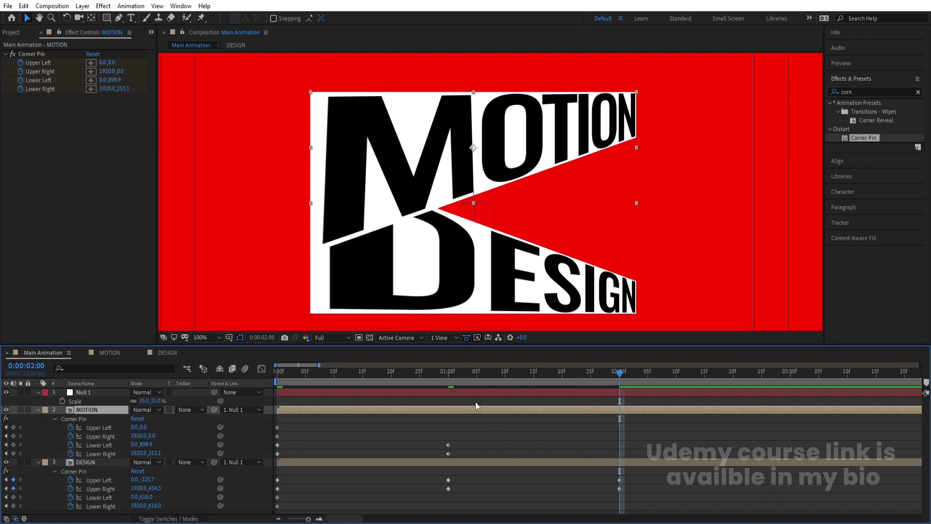
drag(455, 377, 450, 412)
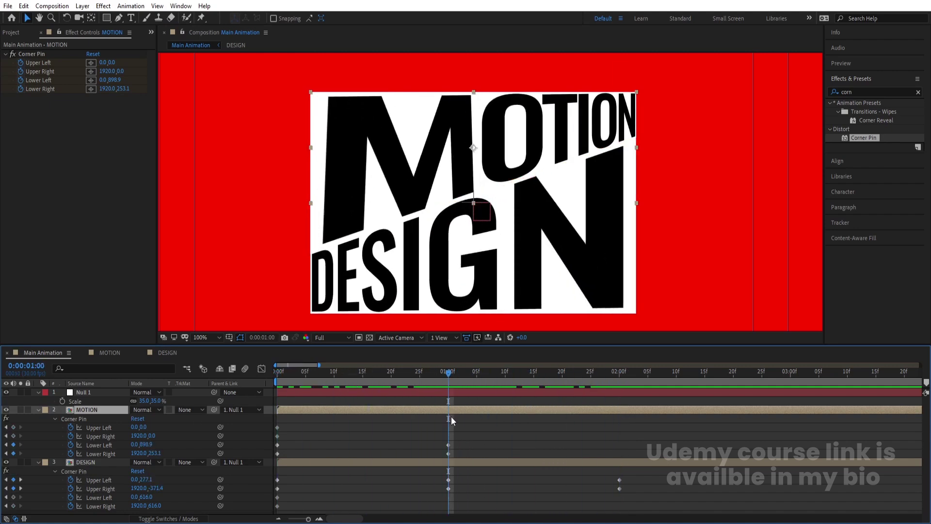
click(14, 427)
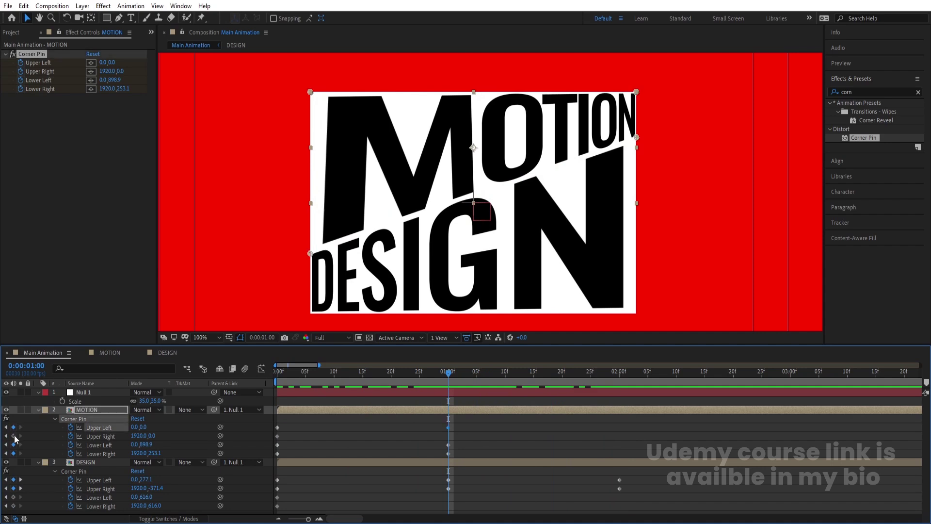
click(13, 436)
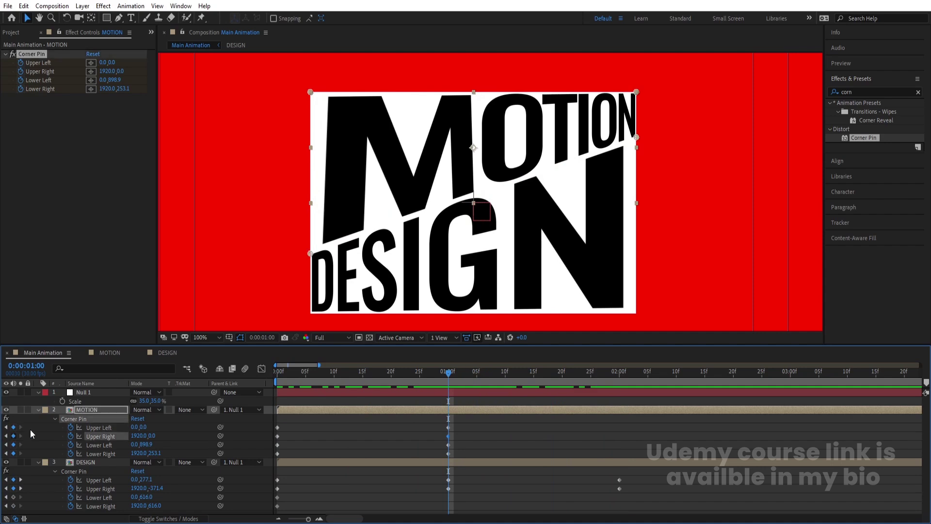
click(14, 505)
Step: At 2 seconds, move MOTION's Corner Pin lower right to about (1920, 1047) and lower left to about (0, 396), and preview the animation
key(k)
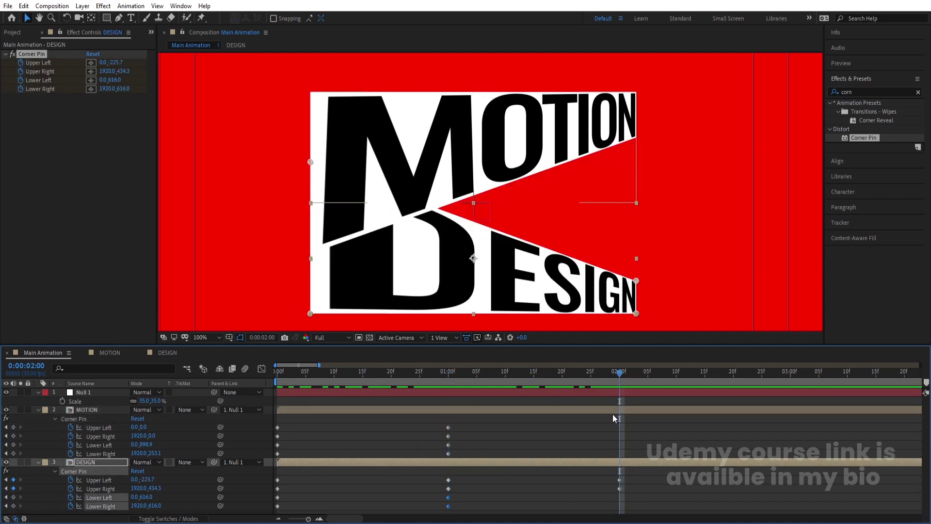
click(606, 409)
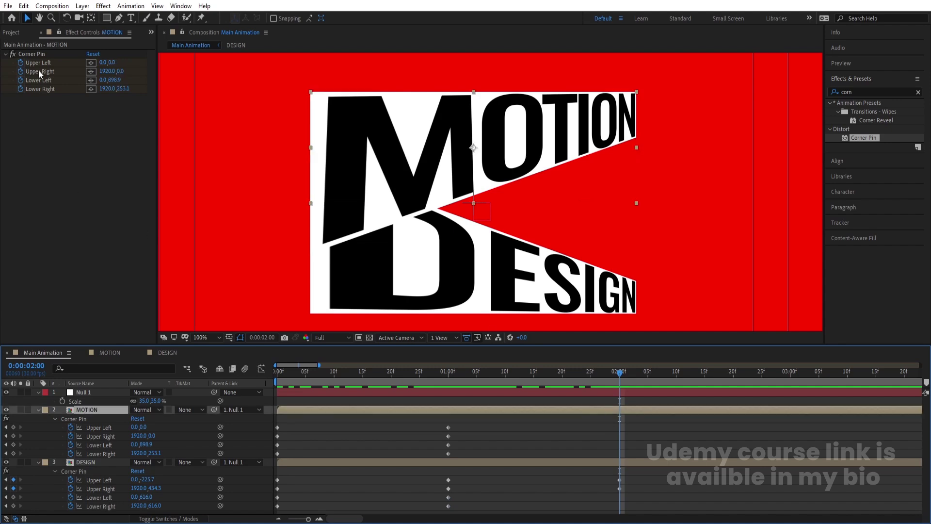
click(31, 53)
drag(636, 138, 648, 281)
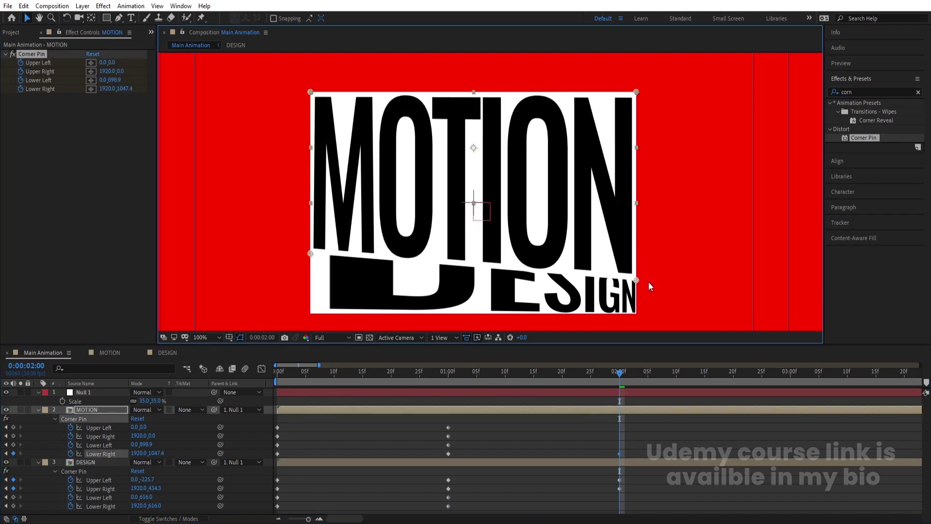
drag(312, 254, 319, 165)
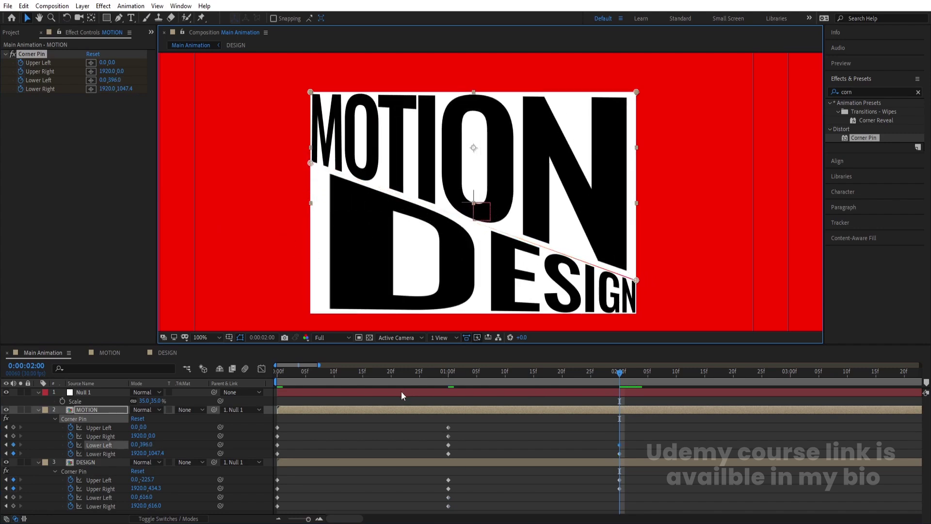
drag(334, 372, 255, 388)
key(space)
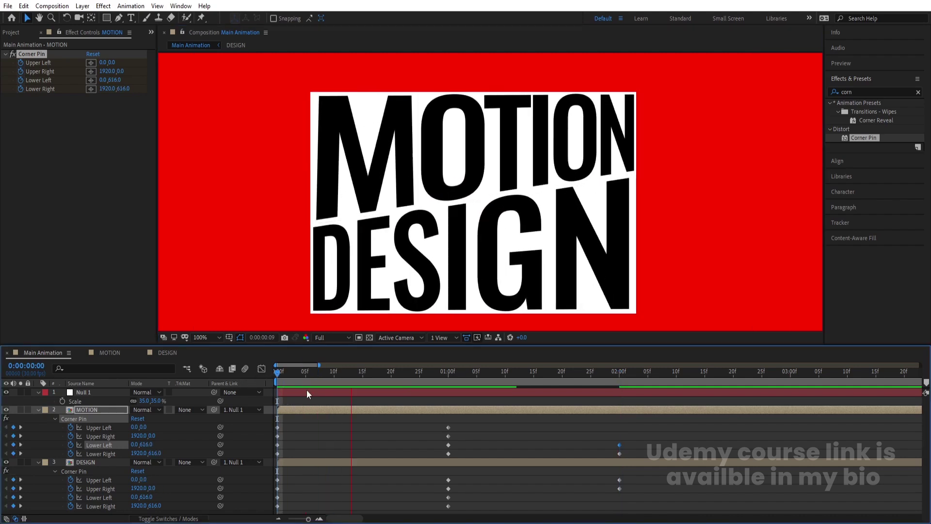
click(704, 378)
Step: At 2 seconds, add hold-in-place Corner Pin keyframes for MOTION's two upper corners and DESIGN's two lower corners
drag(739, 376, 619, 386)
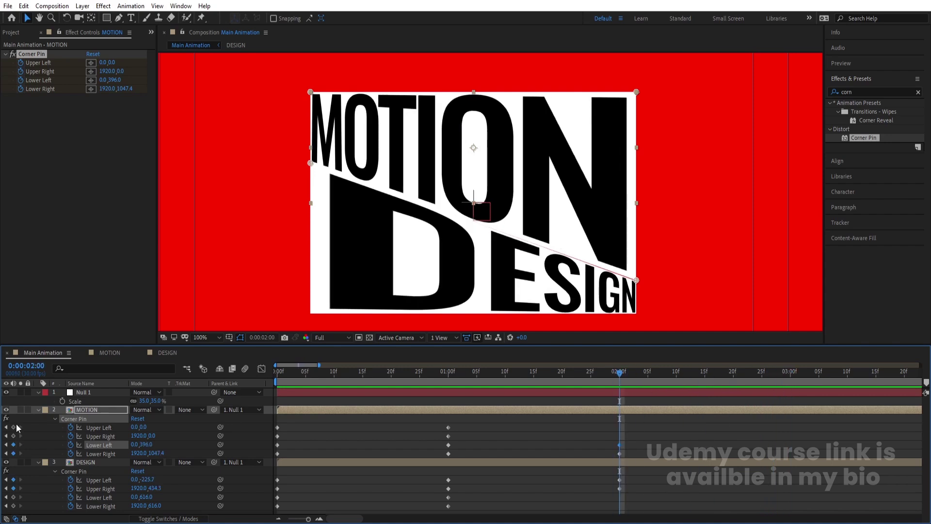
click(13, 497)
click(13, 505)
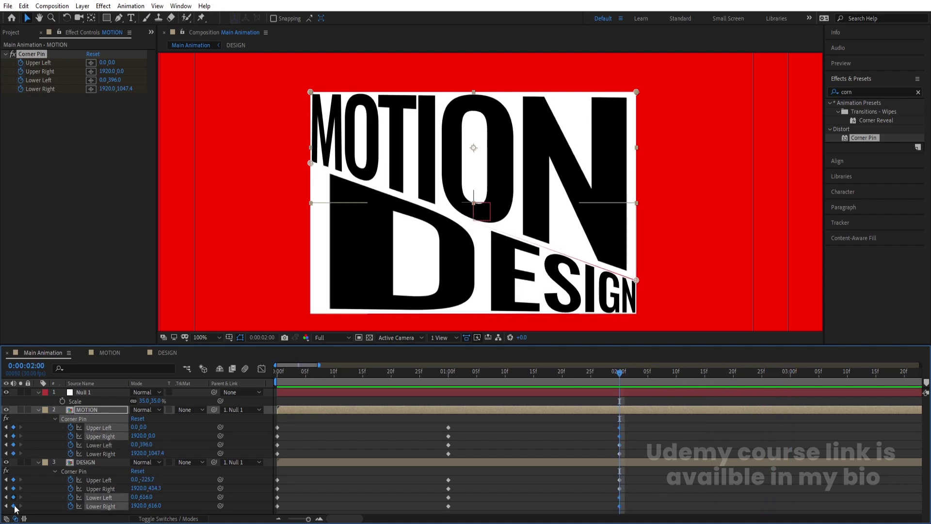
Step: Copy the first Corner Pin keyframes of both MOTION and DESIGN and paste them at 3 seconds
click(790, 371)
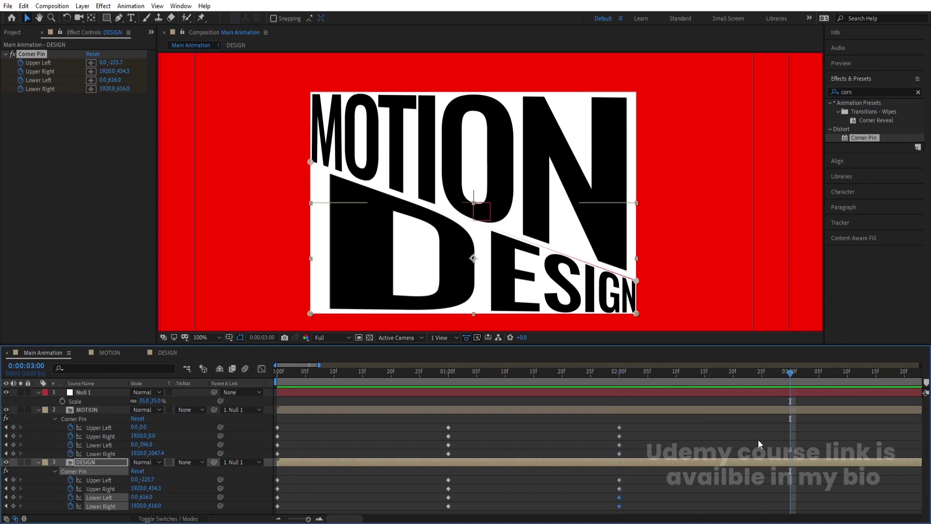
drag(300, 421, 262, 517)
key(ctrl+c)
key(ctrl+v)
key(ctrl+c)
key(ctrl+v)
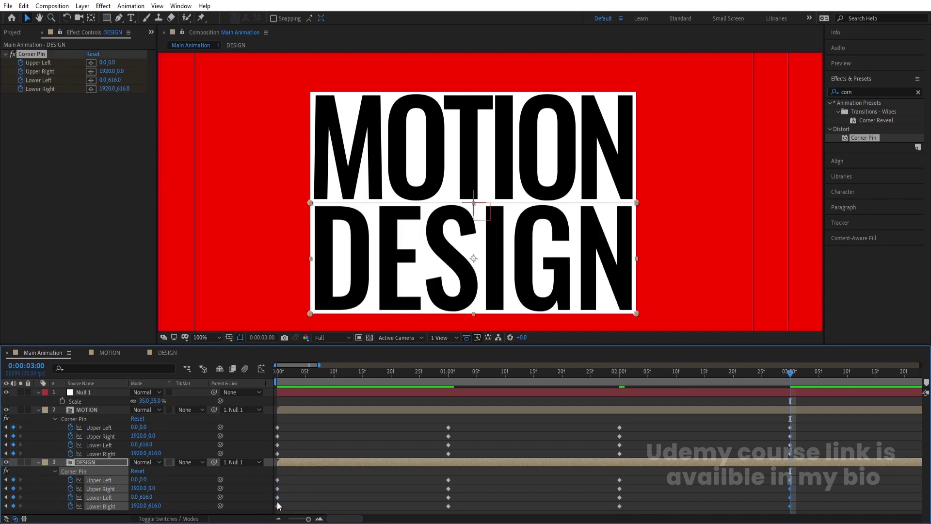
Step: Apply Easy Ease to all Corner Pin keyframes of both layers, end the work area at 3 seconds, and preview the animation
drag(819, 427, 269, 511)
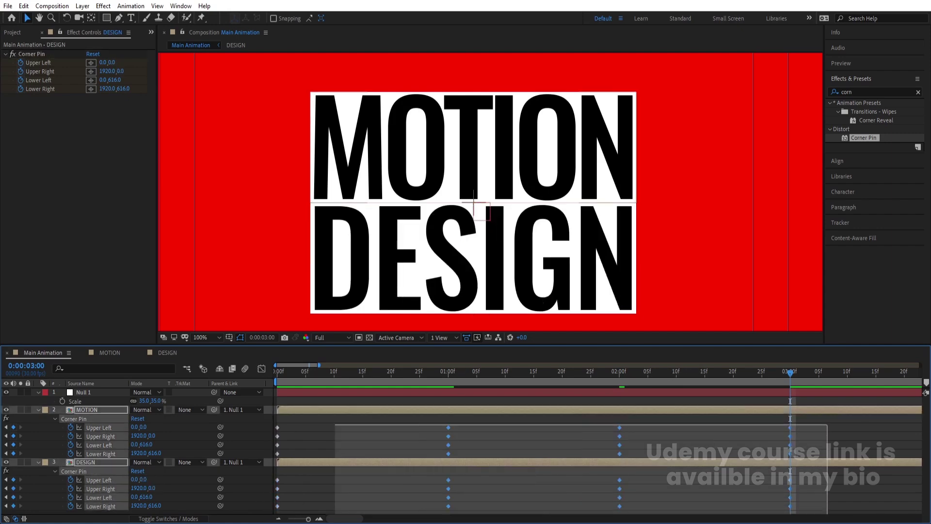
key(F9)
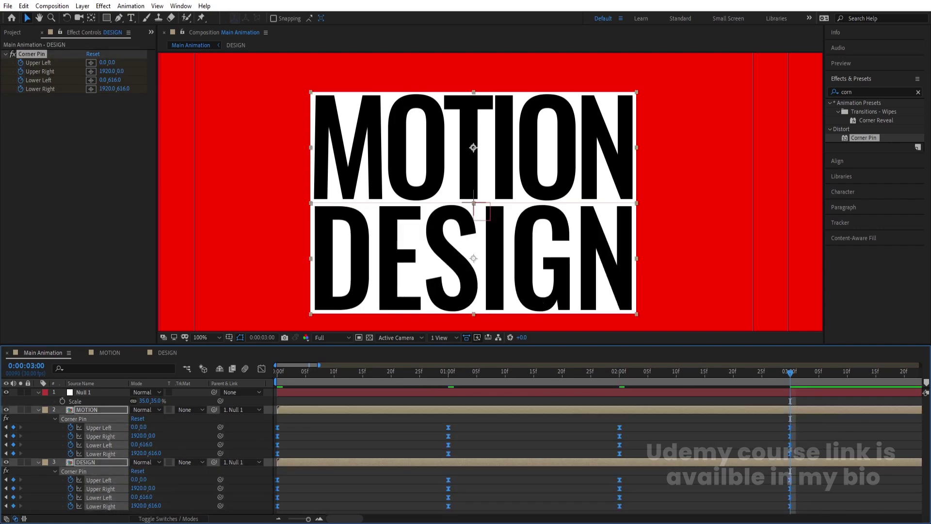
key(n)
key(space)
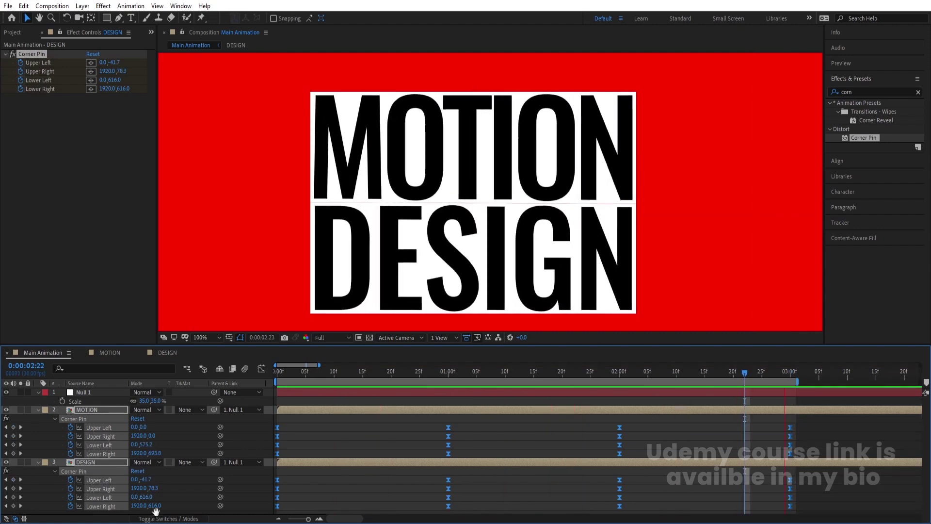
key(Home)
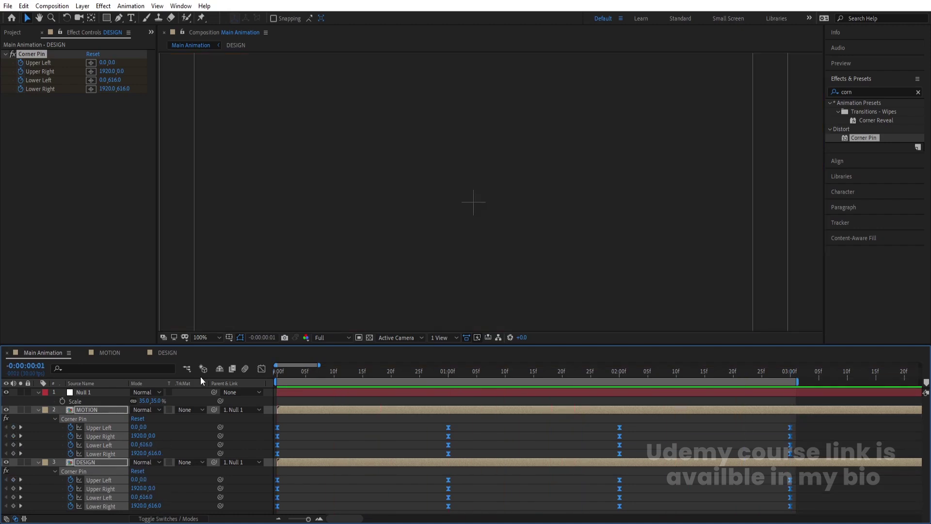
Step: Lengthen the incoming and outgoing easing of all Corner Pin keyframes in the speed graph so each transition peaks midway, and preview the result
click(261, 369)
drag(804, 468, 271, 496)
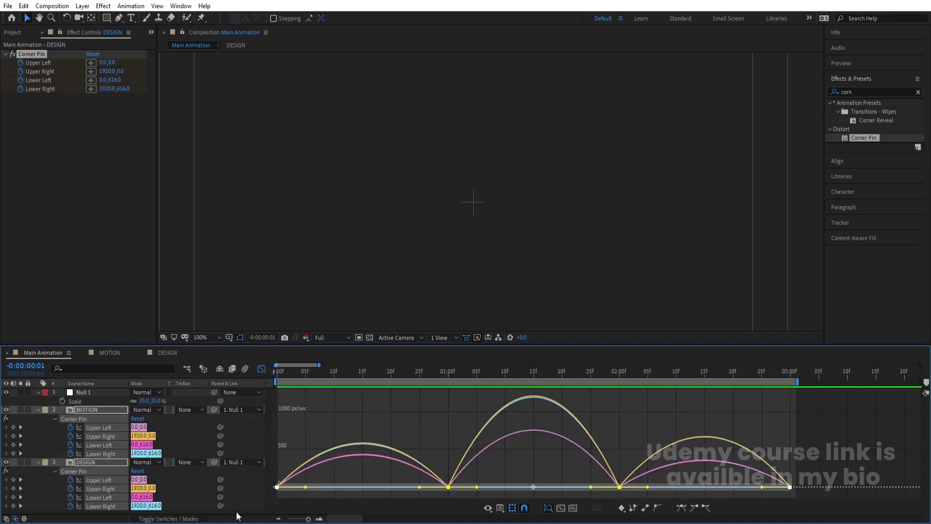
drag(402, 371, 419, 370)
drag(761, 487, 728, 488)
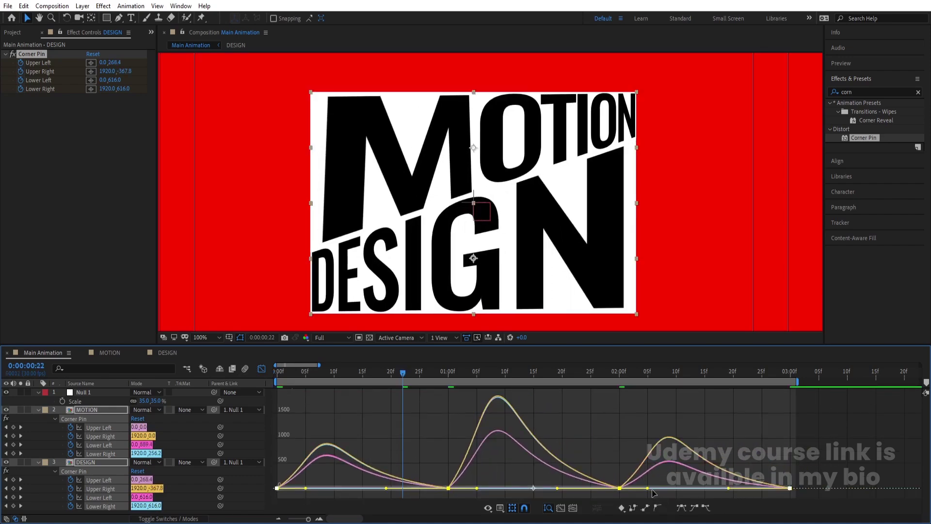
drag(649, 487, 677, 487)
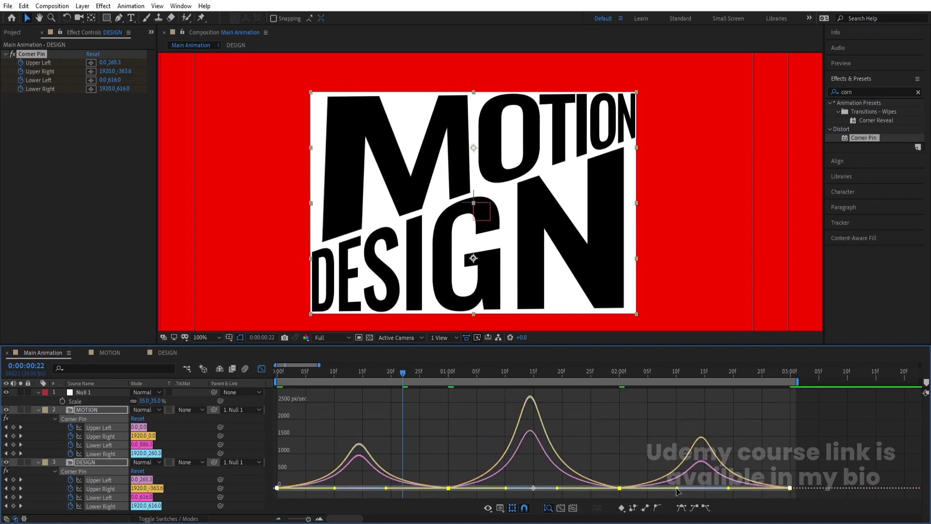
key(Home)
click(262, 369)
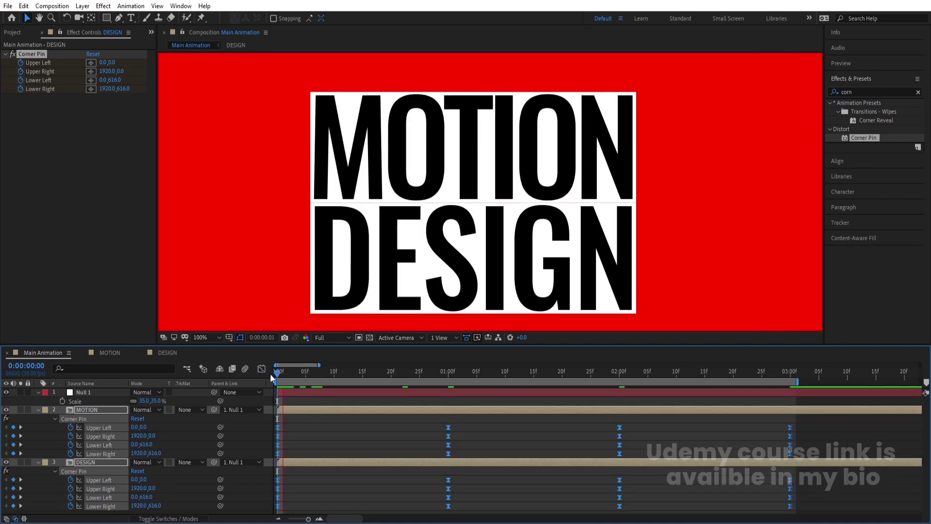
key(space)
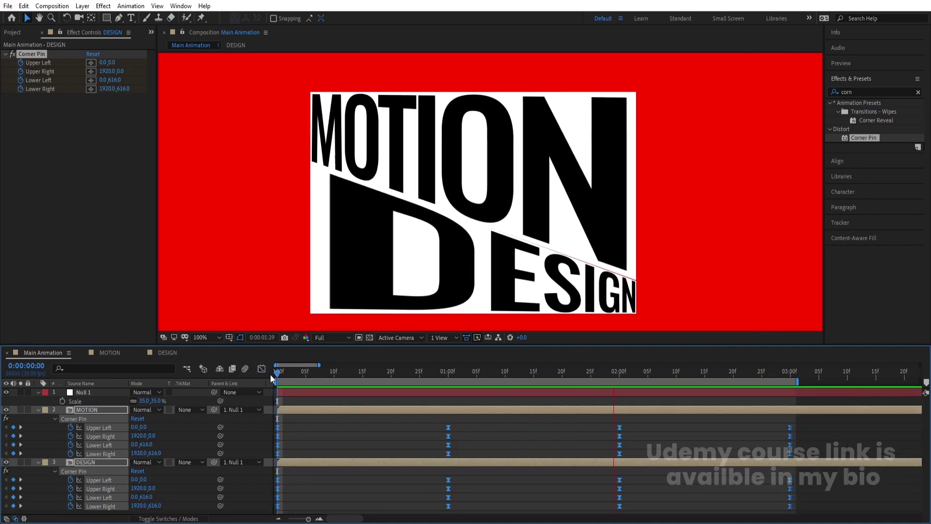
key(space)
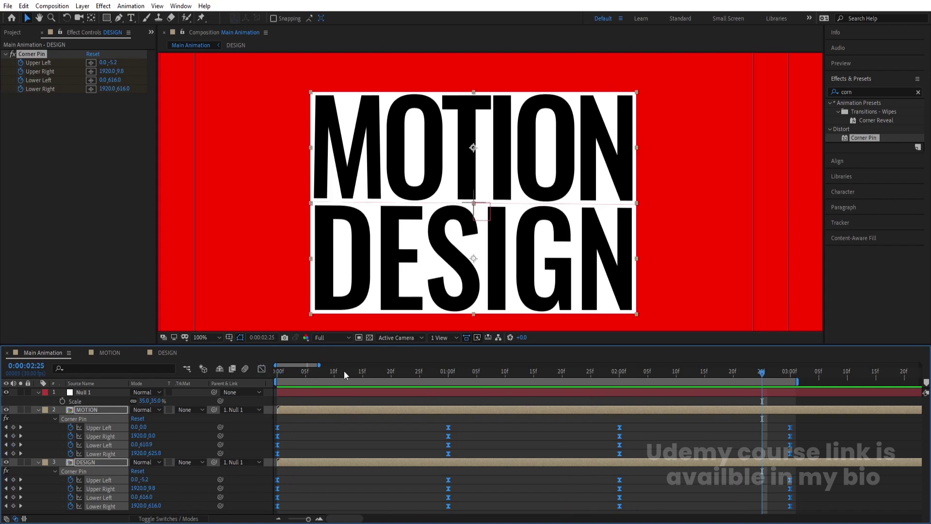
key(Home)
key(space)
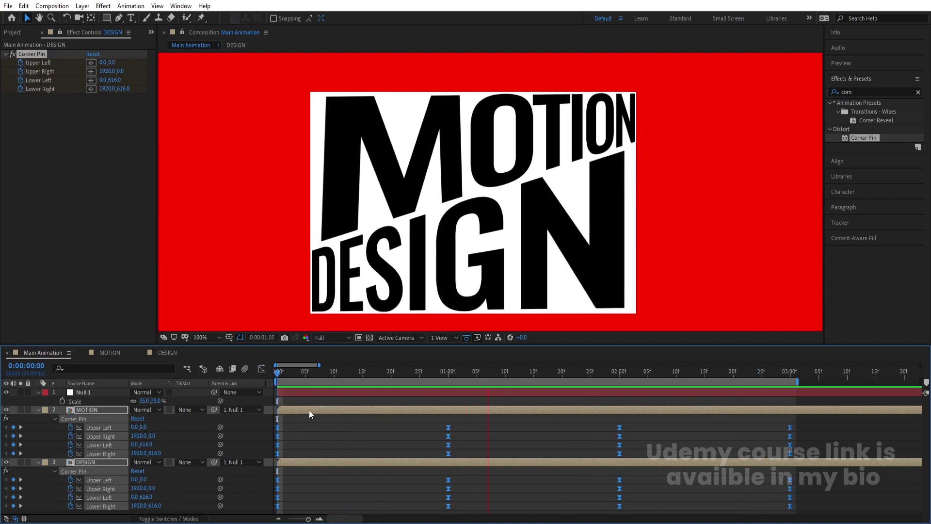
key(space)
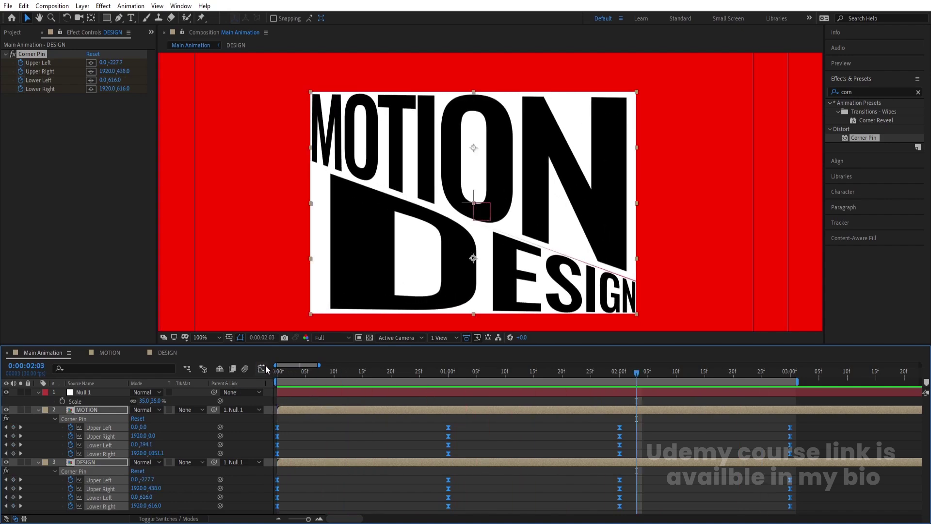
Step: Lengthen the Corner Pin easing further on both sides to sharpen the mid-transition speed peaks, and preview the animation
click(262, 369)
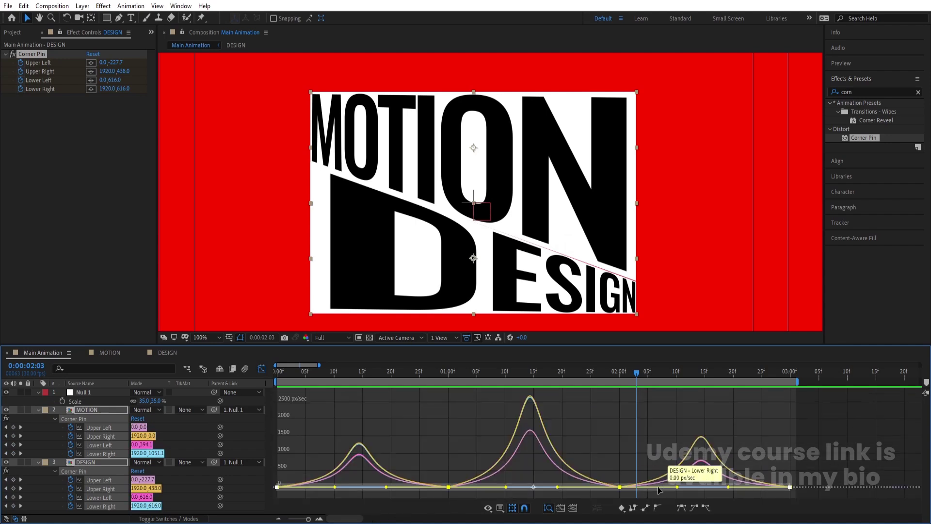
drag(557, 486, 523, 490)
click(277, 377)
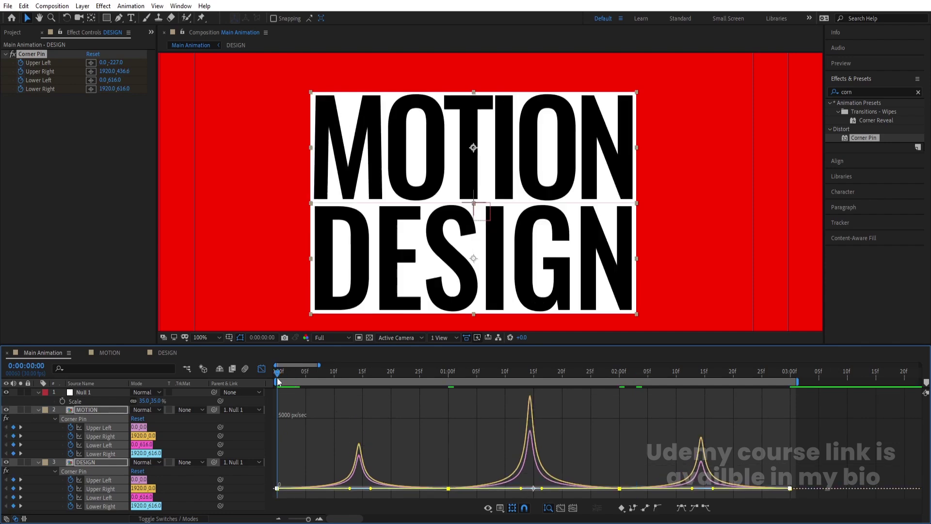
click(261, 369)
key(space)
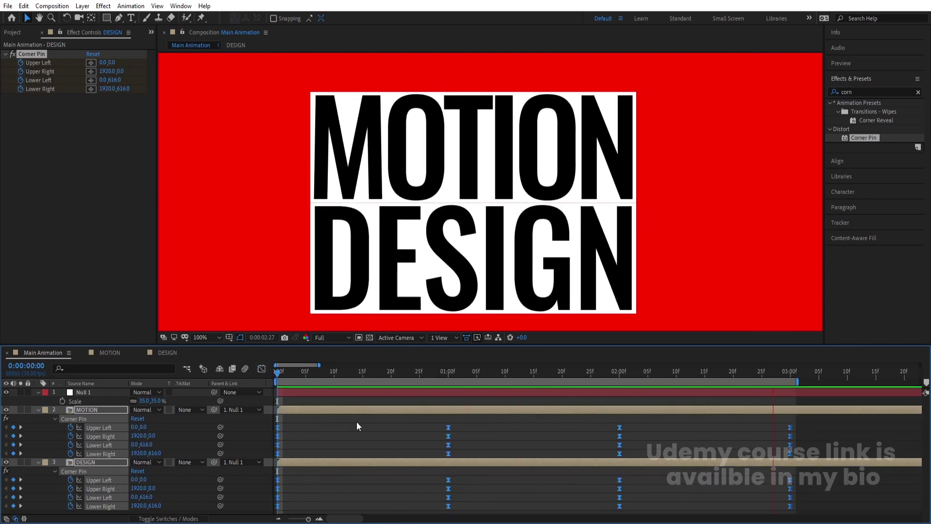
key(space)
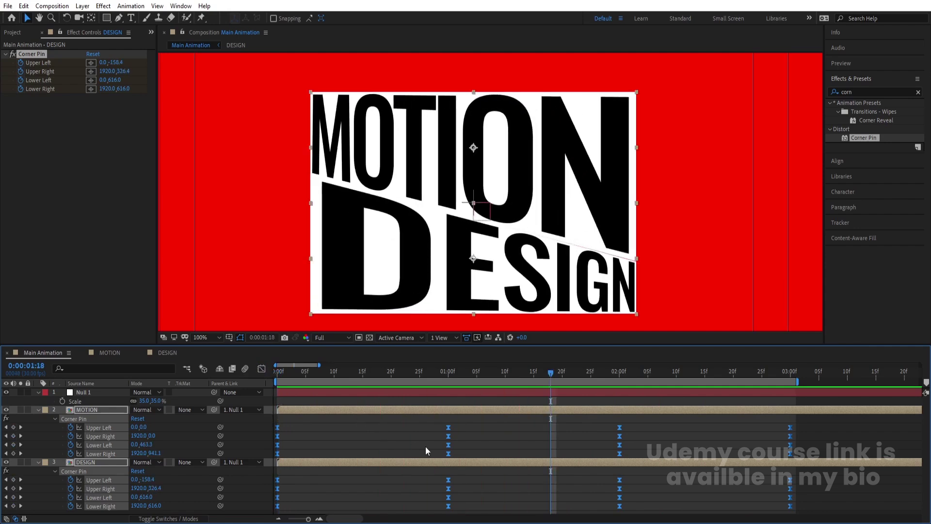
Step: Set the spatial interpolation of all selected Corner Pin keyframes to Linear and preview the animation from the start
right_click(447, 427)
mouse_move(465, 421)
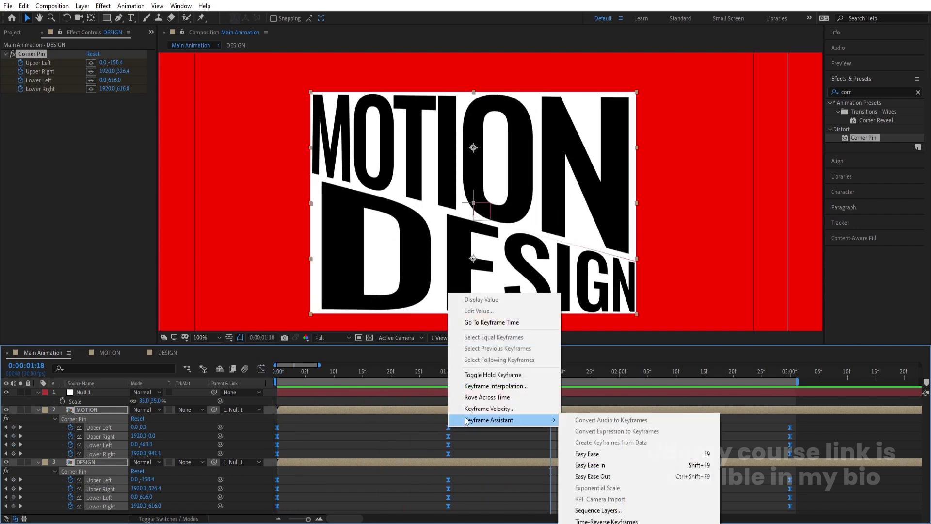
click(481, 386)
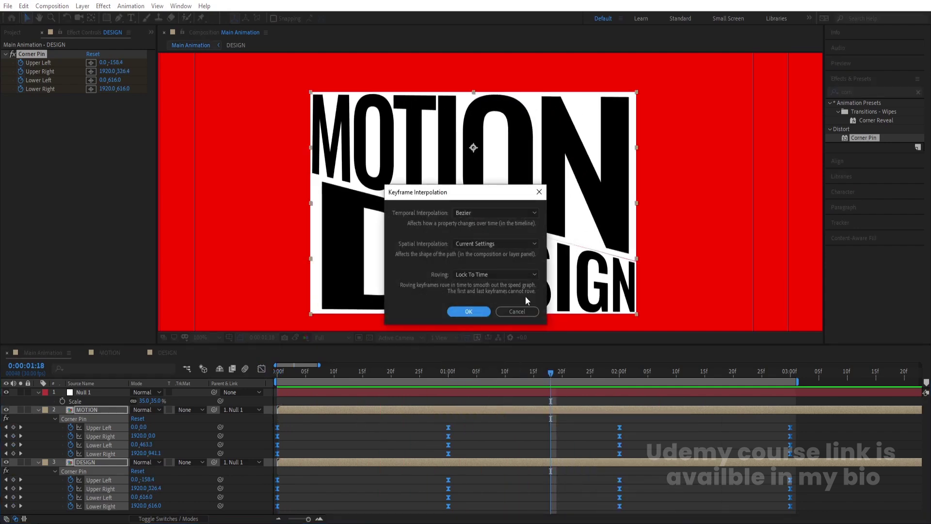
click(529, 244)
click(487, 267)
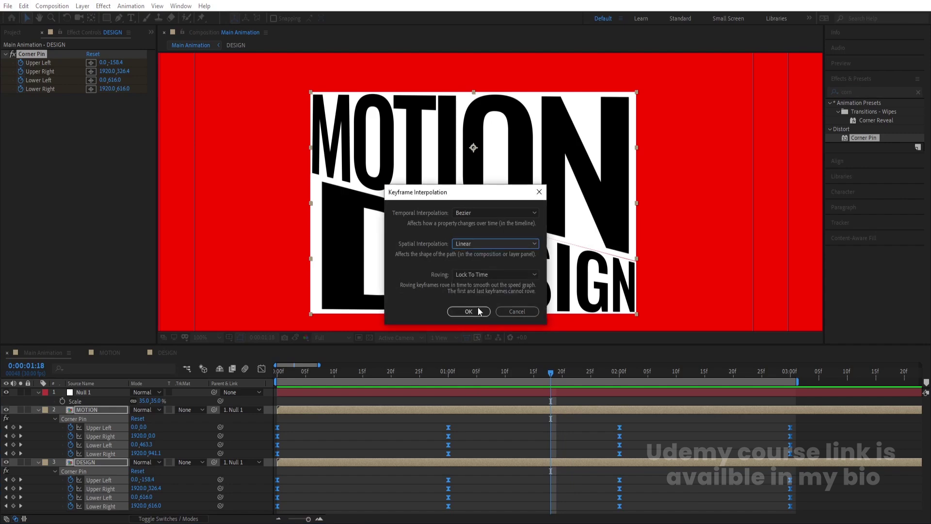
click(469, 311)
click(262, 371)
click(261, 370)
key(Home)
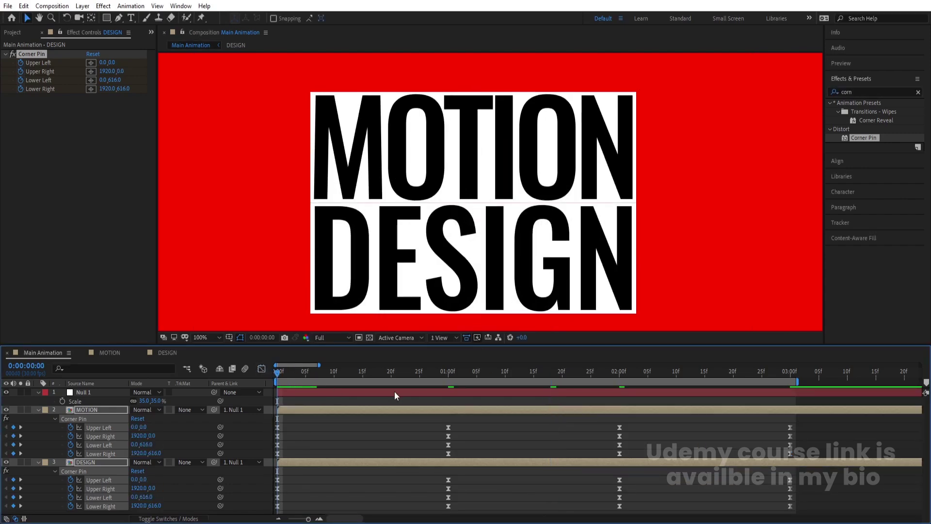
key(space)
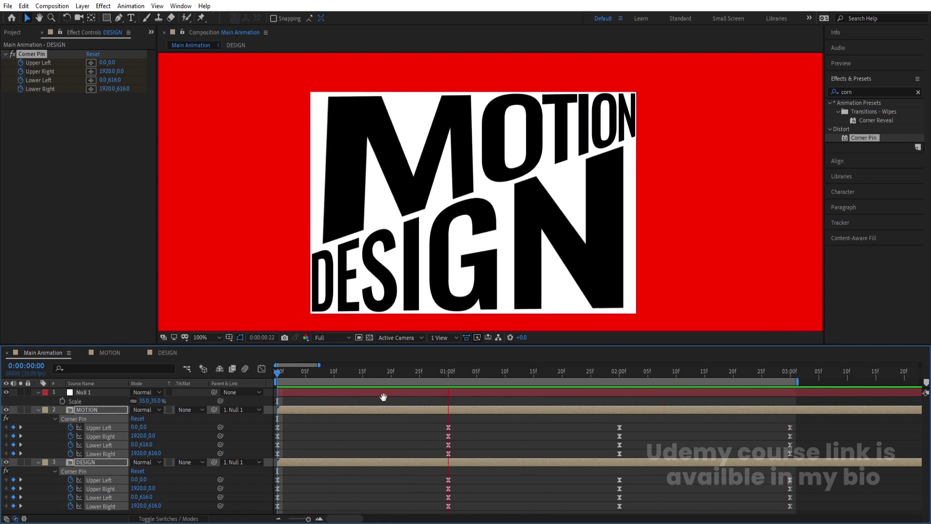
Step: Deselect the keyframes, collapse the properties of all layers, and replay the animation from the start
click(331, 441)
key(u)
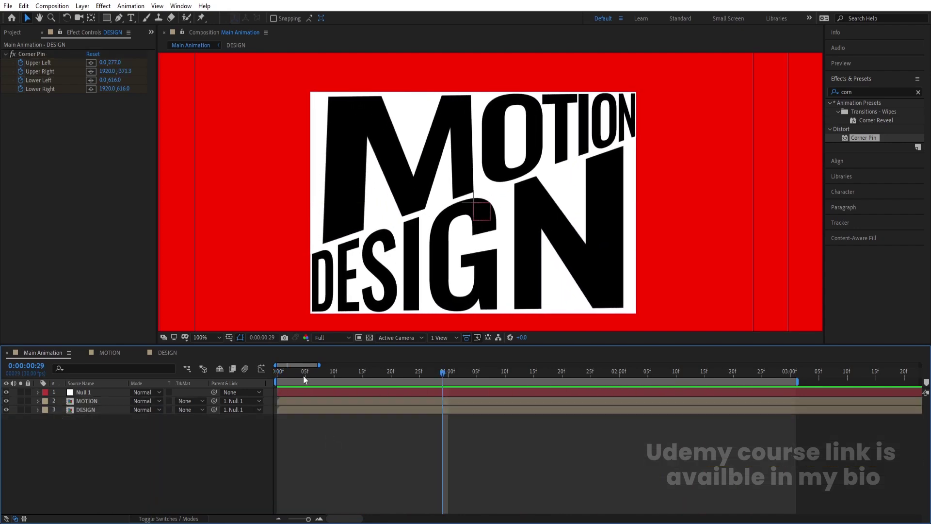
key(Home)
key(space)
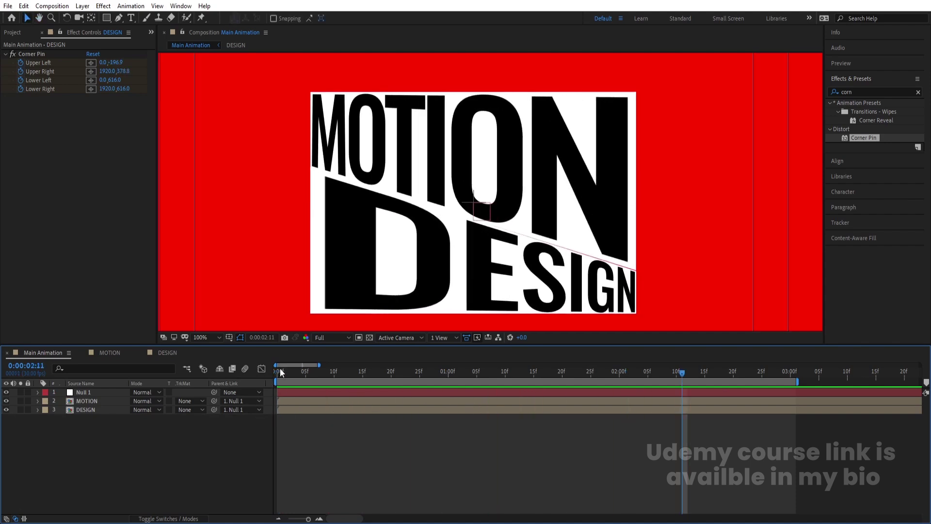
Step: Open the MOTION composition and end its work area at 0:00:03:00
double_click(90, 400)
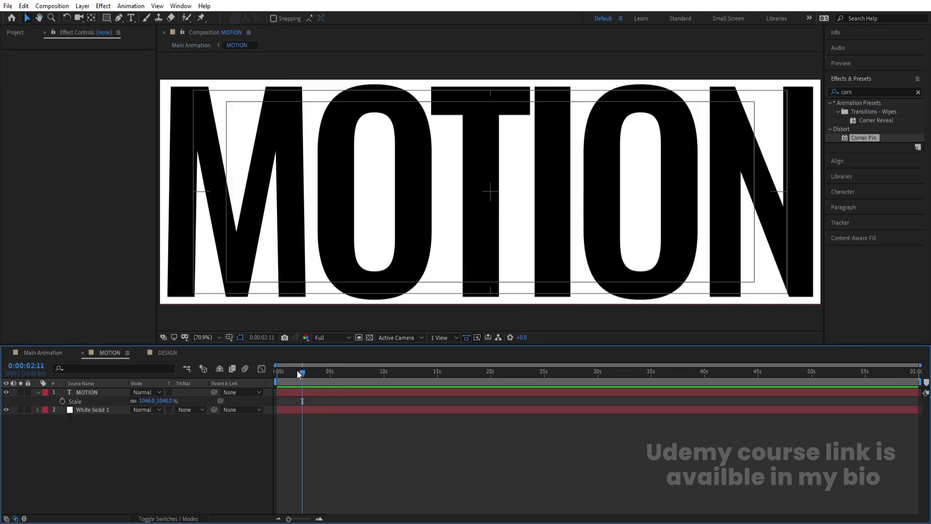
click(51, 354)
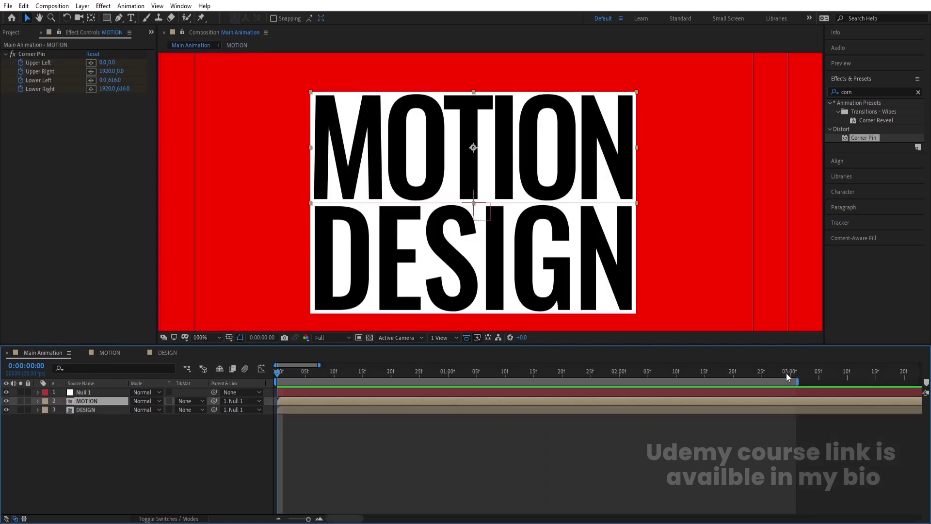
click(108, 354)
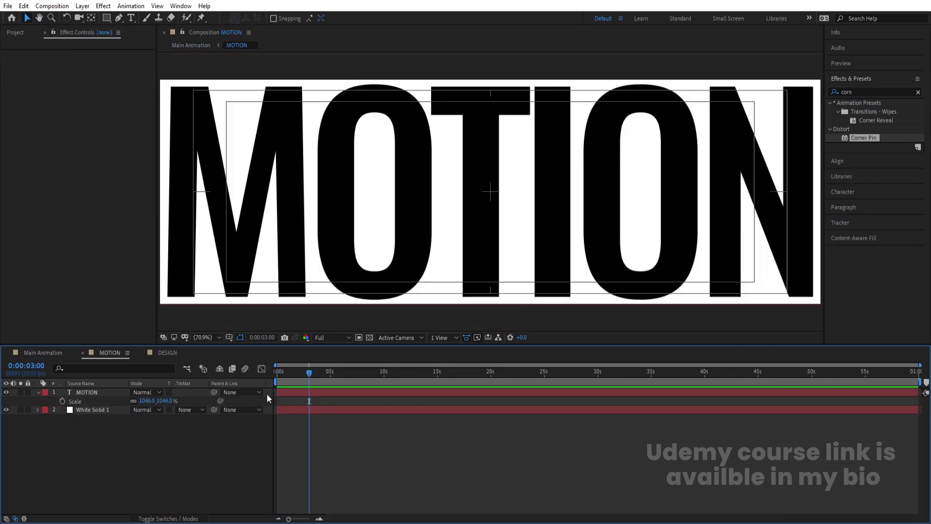
key(equal)
key(equal)
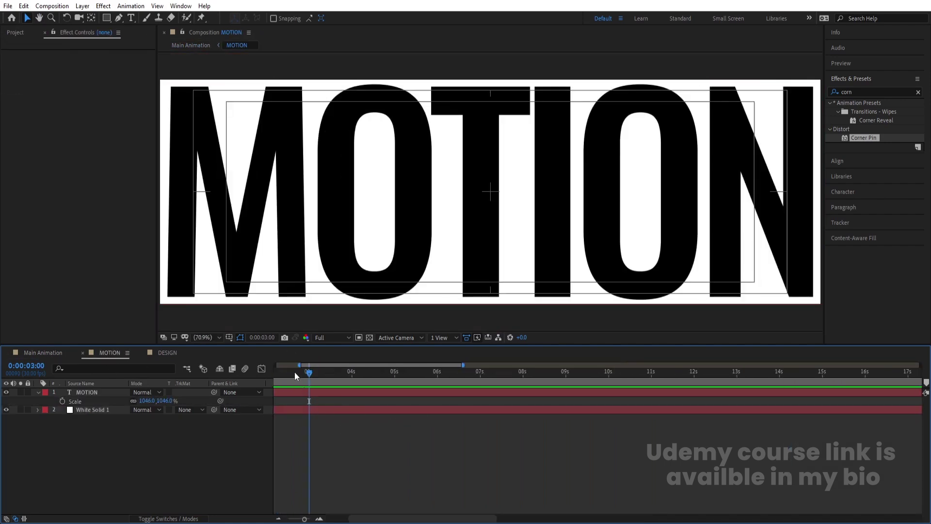
key(Home)
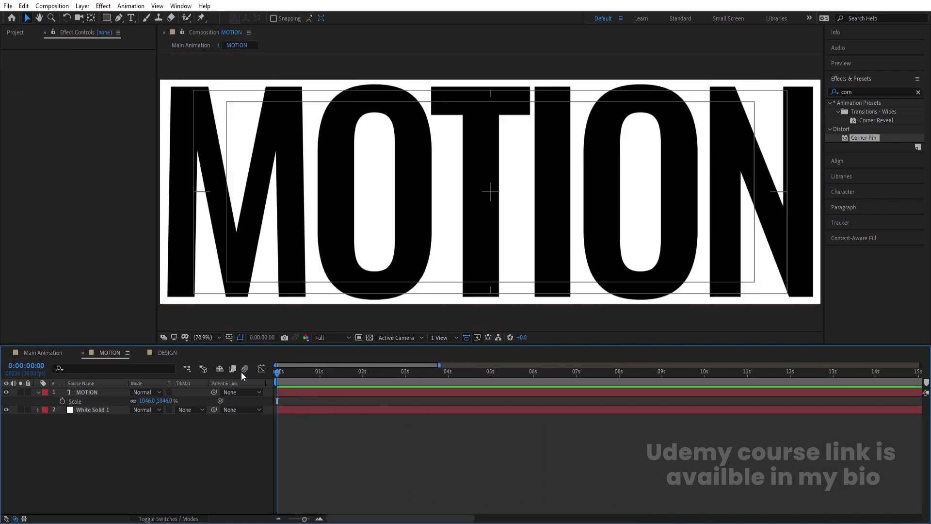
click(406, 374)
key(Num_Lock)
key(minus)
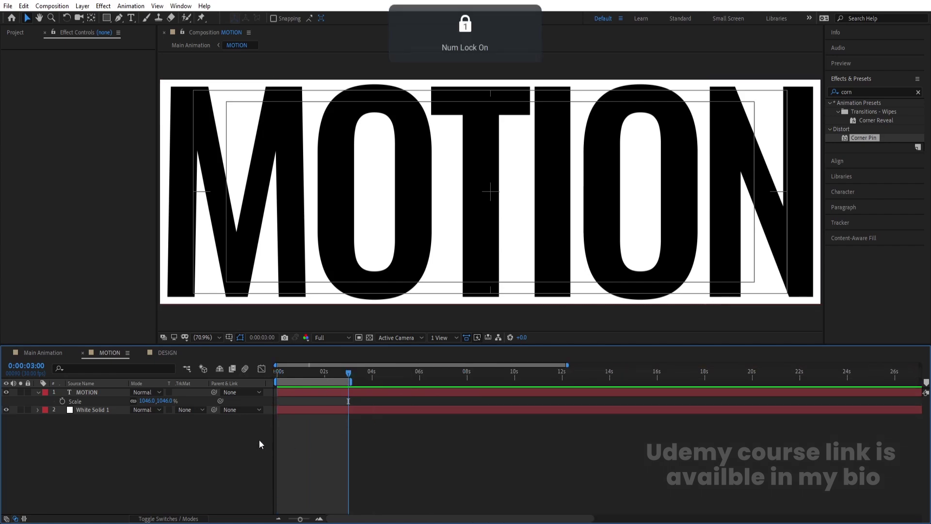
key(equal)
key(equal)
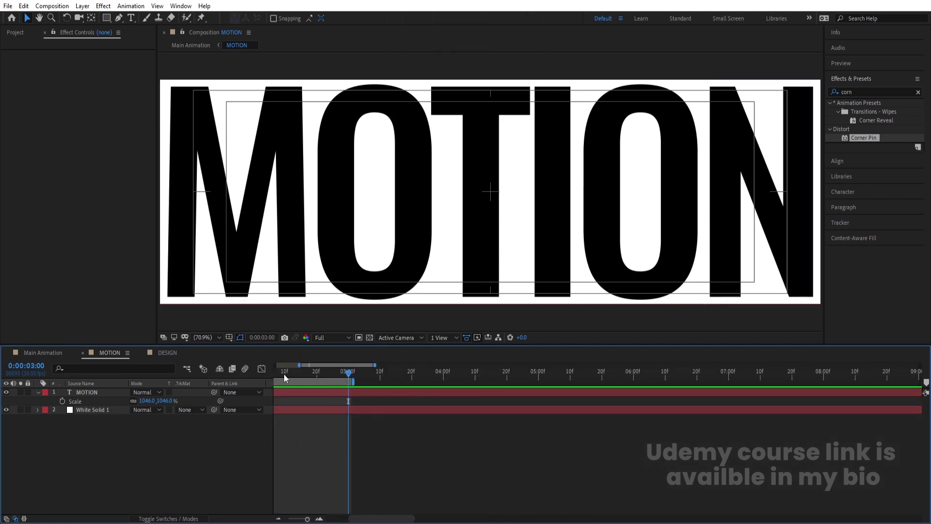
Step: Keyframe the MOTION text's Position at the first frame, and slide it horizontally out of frame to 2880, 308 at 3 seconds
key(Home)
click(85, 392)
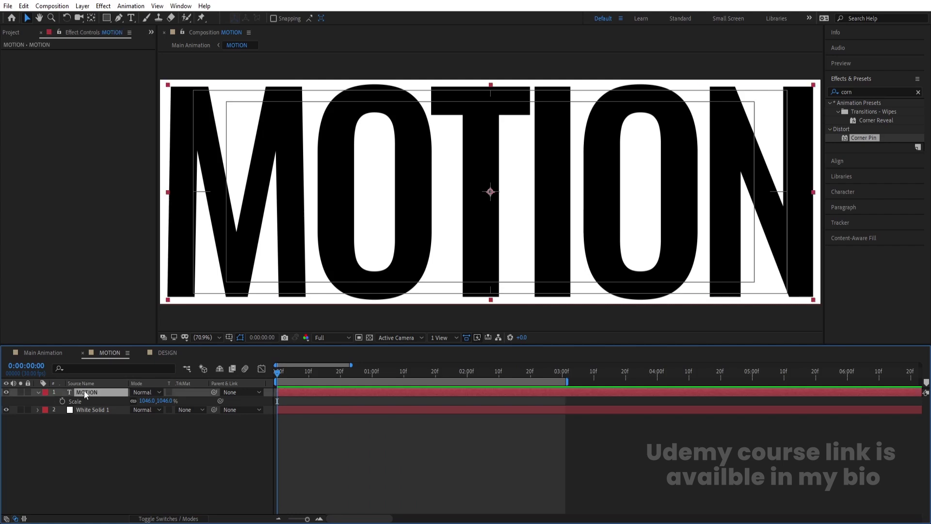
key(p)
click(62, 401)
click(561, 374)
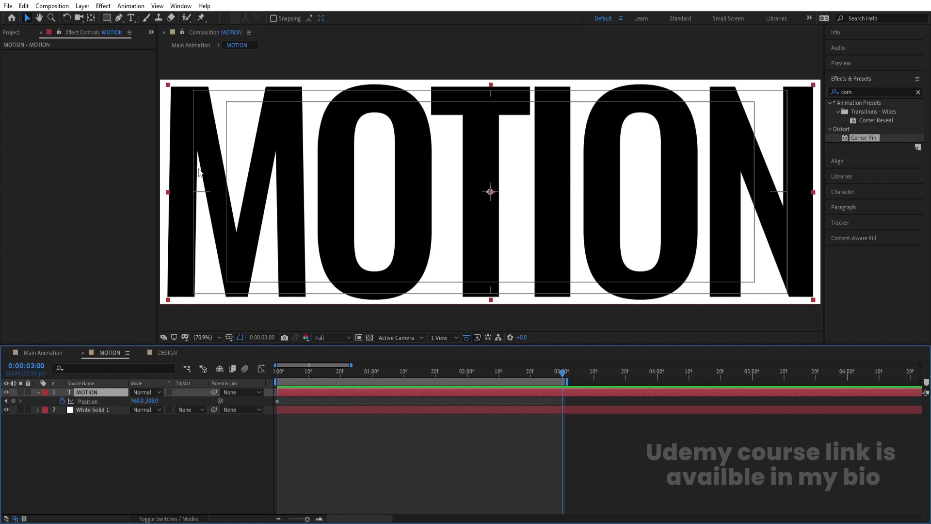
drag(200, 173, 710, 152)
scroll(710, 152, down, 4)
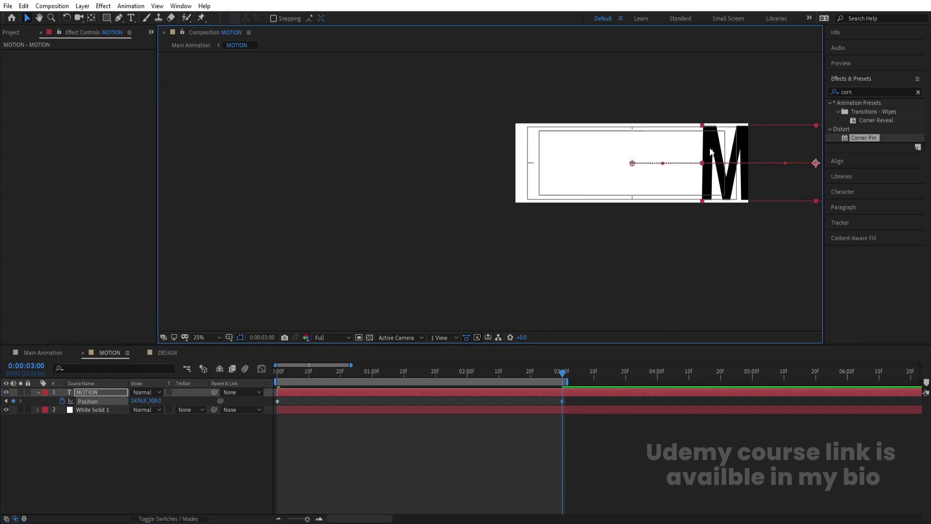
scroll(711, 179, up, 2)
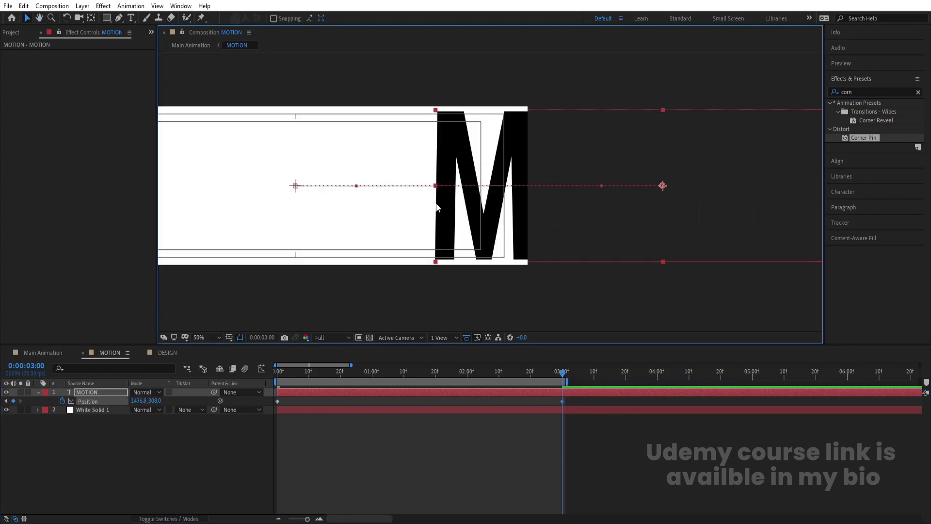
drag(446, 207, 536, 207)
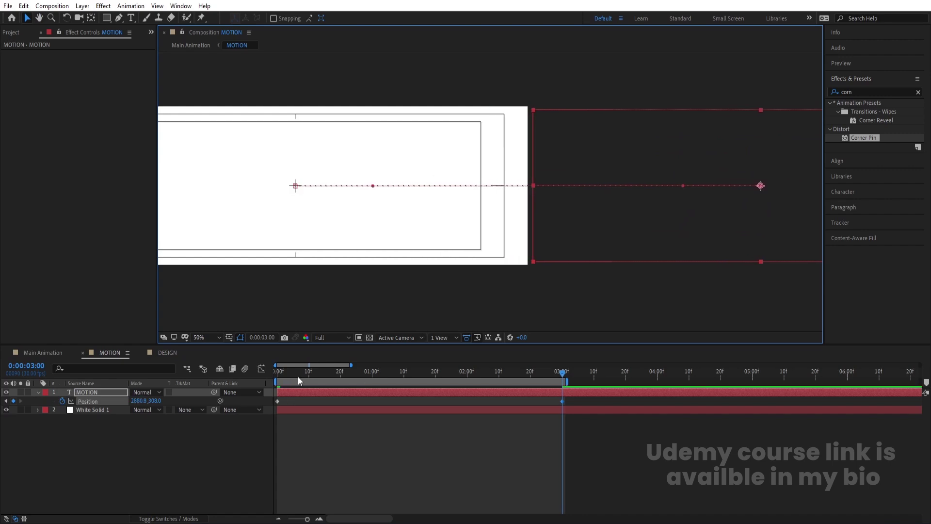
Step: Duplicate the MOTION text layer at the first frame and delete the Position keyframes from the copy
key(Home)
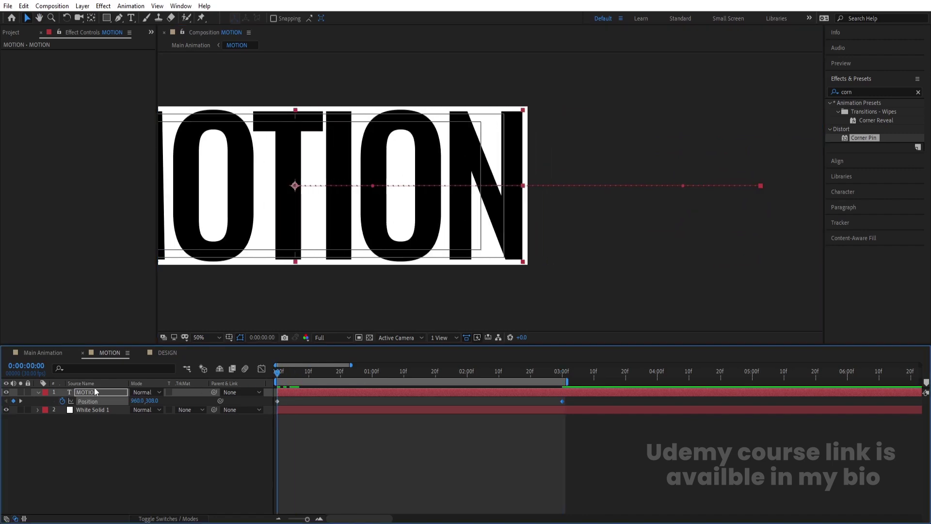
click(111, 449)
click(95, 393)
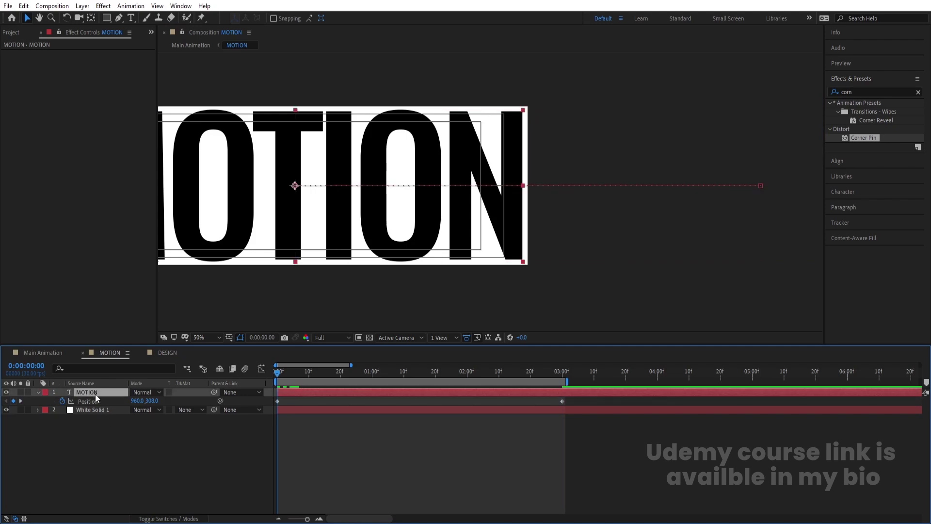
key(ctrl+d)
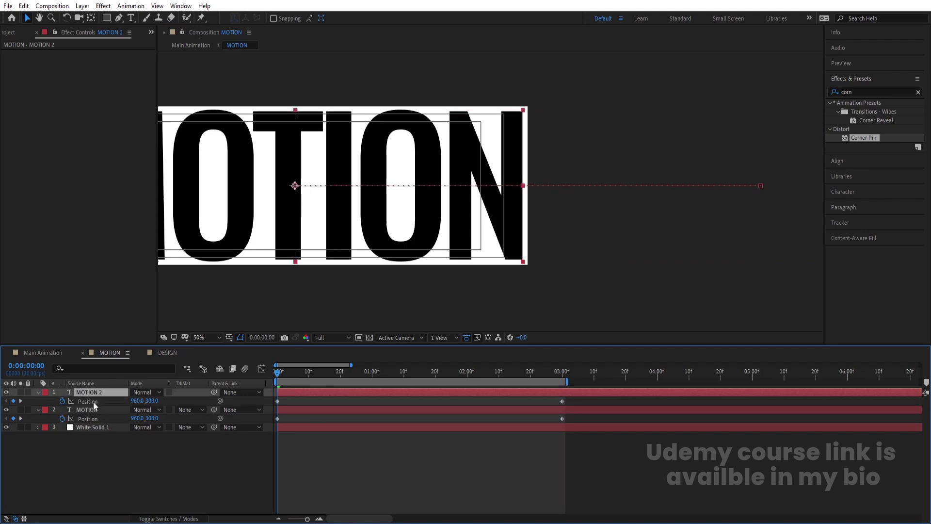
click(93, 402)
key(Delete)
Step: Parent the MOTION 2 layer to the original MOTION layer, fit the composition in view, and preview the motion
click(127, 467)
click(100, 394)
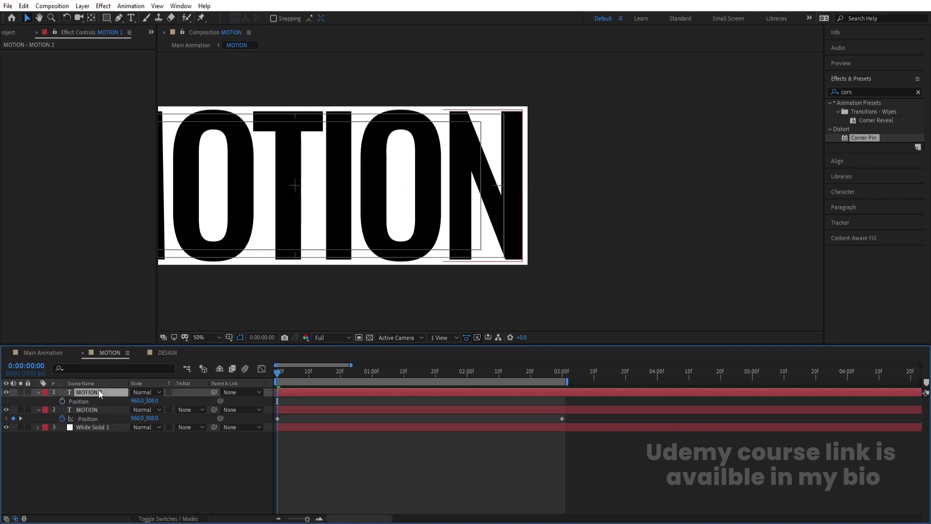
drag(213, 392, 109, 409)
click(205, 337)
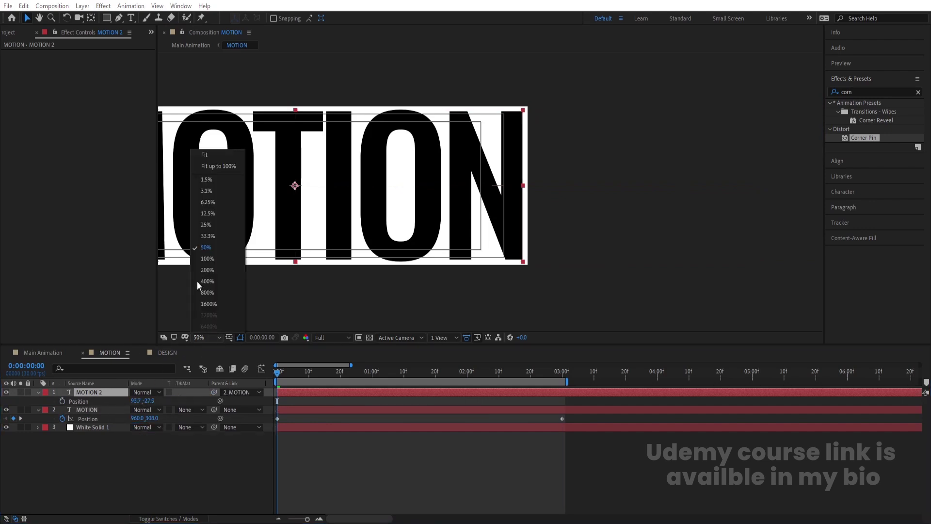
click(205, 155)
key(space)
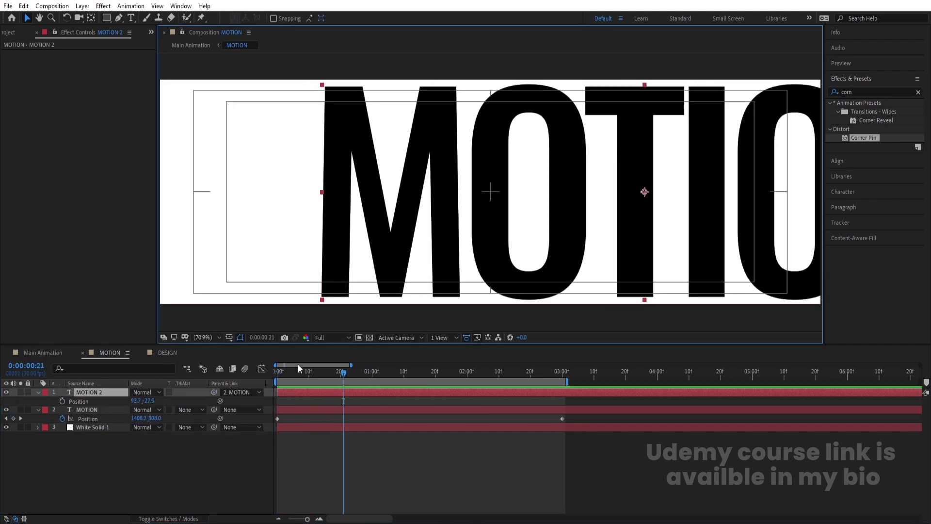
key(space)
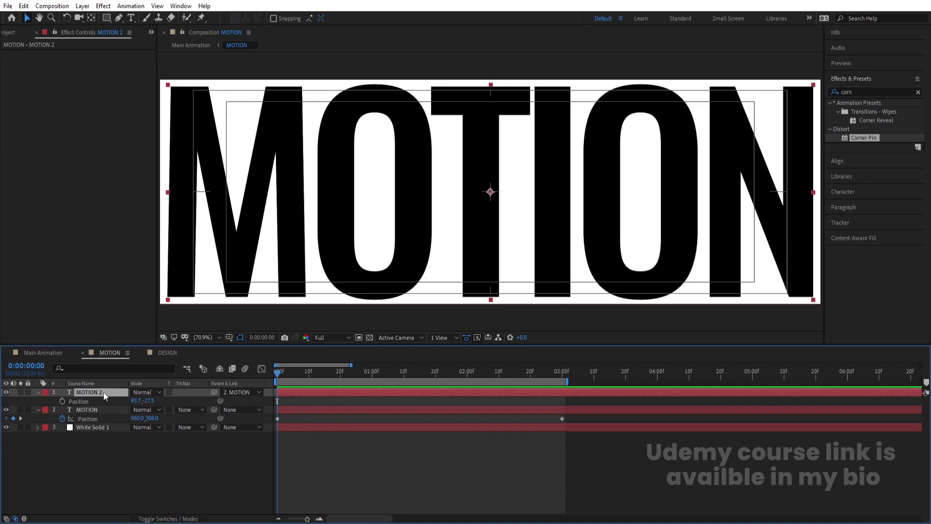
Step: Set the parent of MOTION 2 to None at the first frame, and parent it to MOTION again at 3 seconds
click(241, 392)
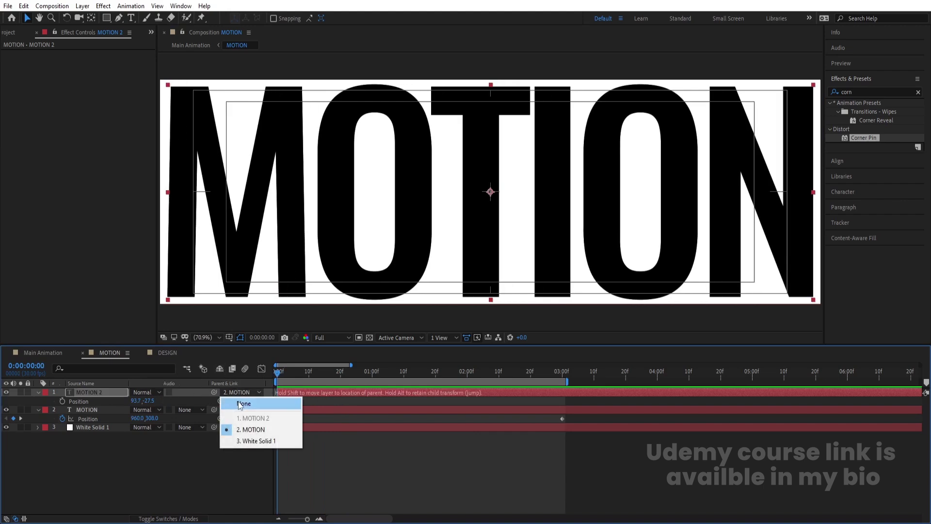
click(231, 400)
drag(335, 374, 561, 380)
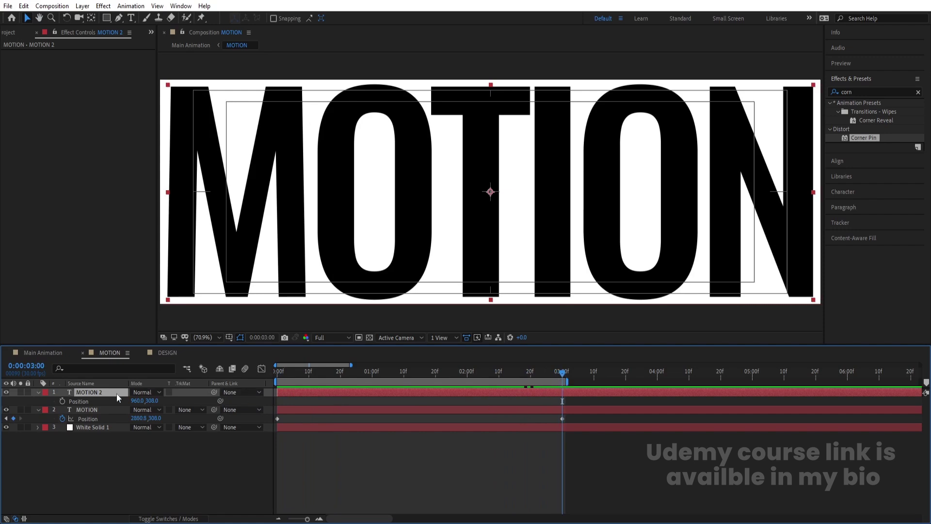
drag(214, 391, 86, 411)
drag(292, 371, 278, 372)
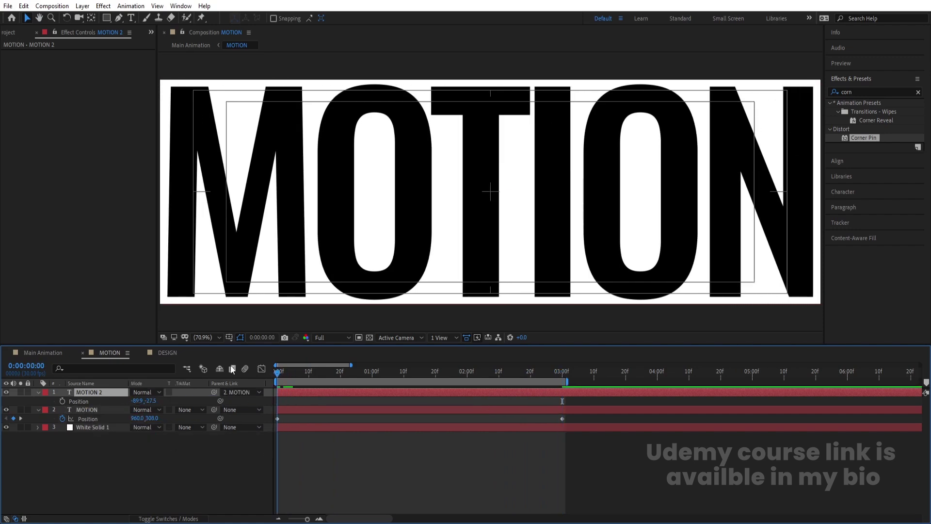
Step: Preview the sliding word from the start, and delete the MOTION 2 layer
key(space)
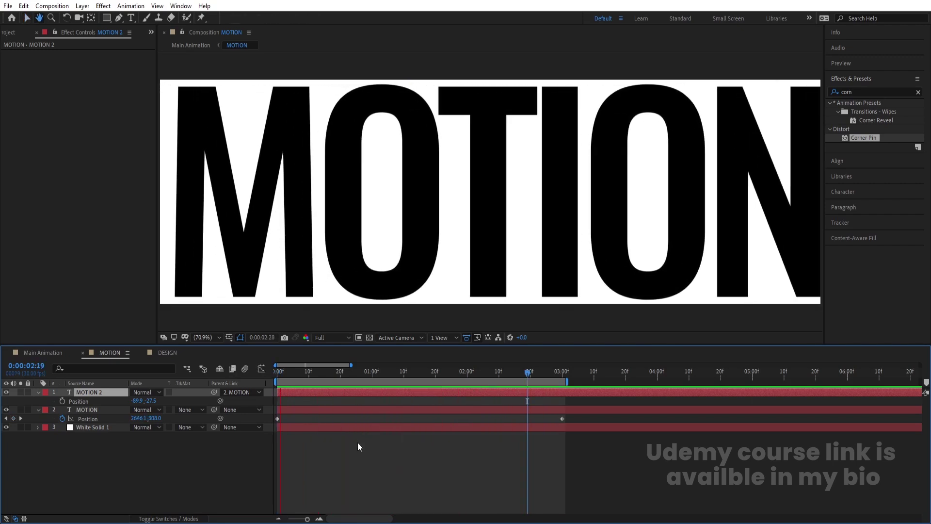
key(space)
key(space)
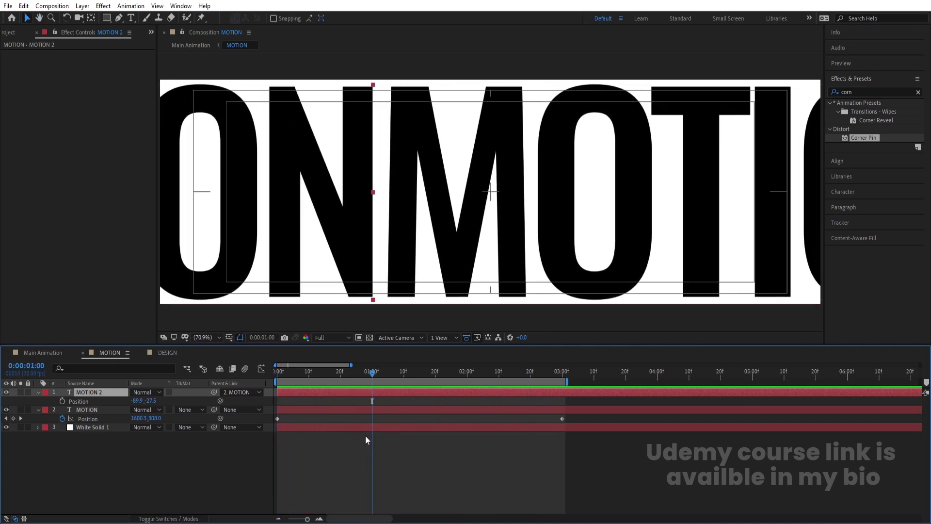
key(Home)
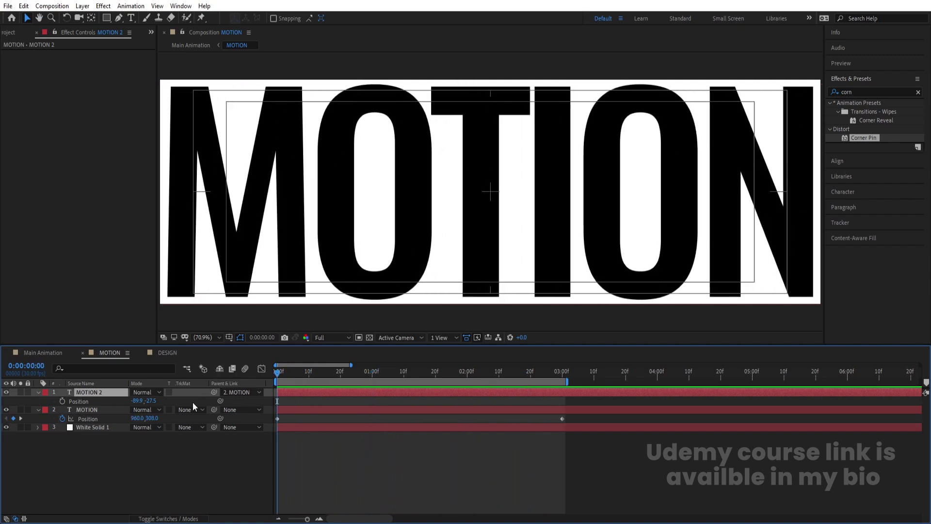
key(Delete)
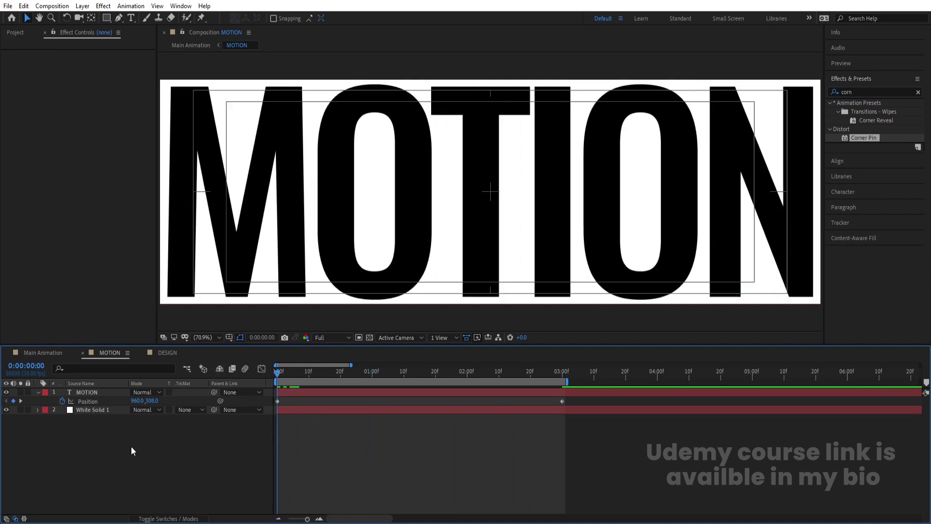
Step: Add an adjustment layer above the MOTION text, apply the Tint effect to it, and swap the Tint colors
right_click(131, 446)
mouse_move(153, 334)
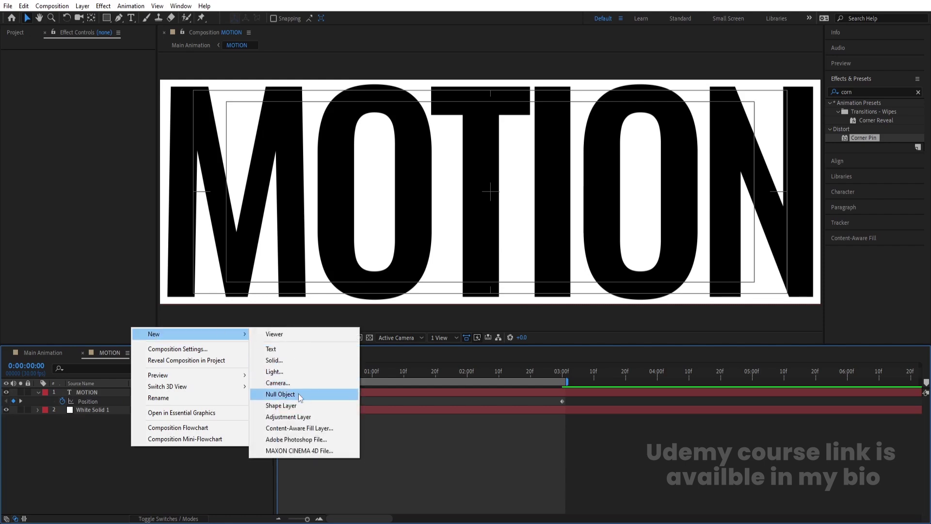
click(286, 416)
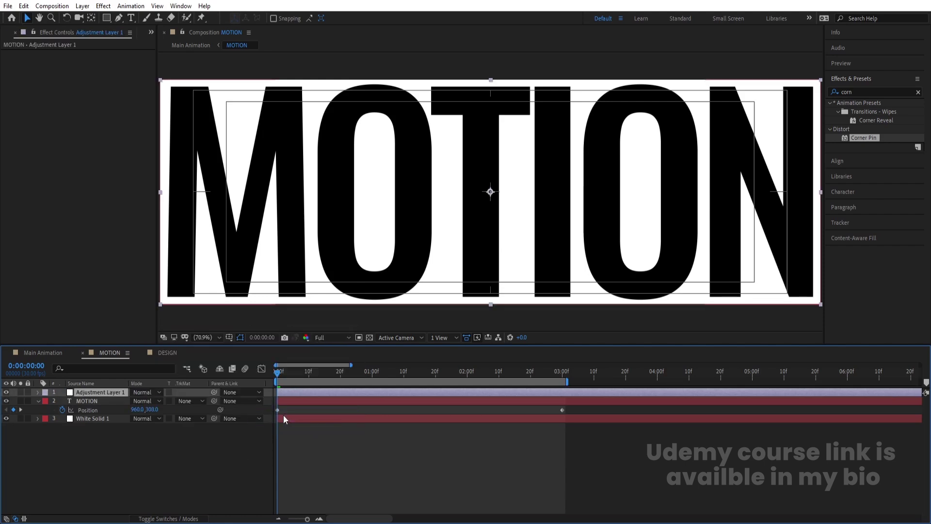
click(860, 91)
text(tint)
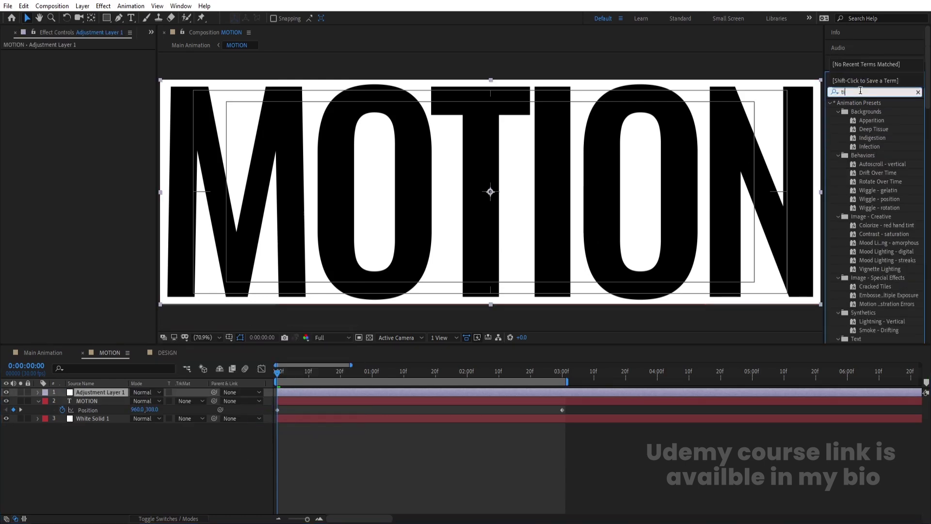
double_click(861, 139)
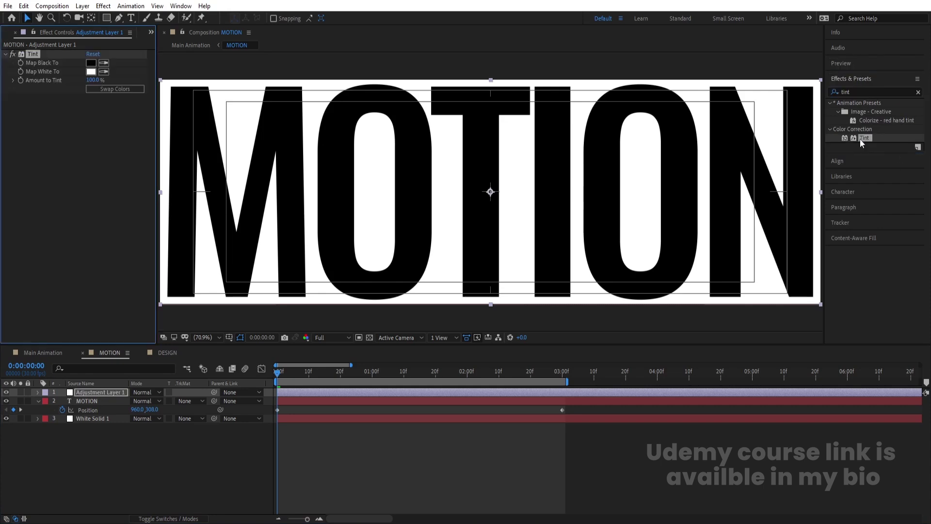
click(130, 89)
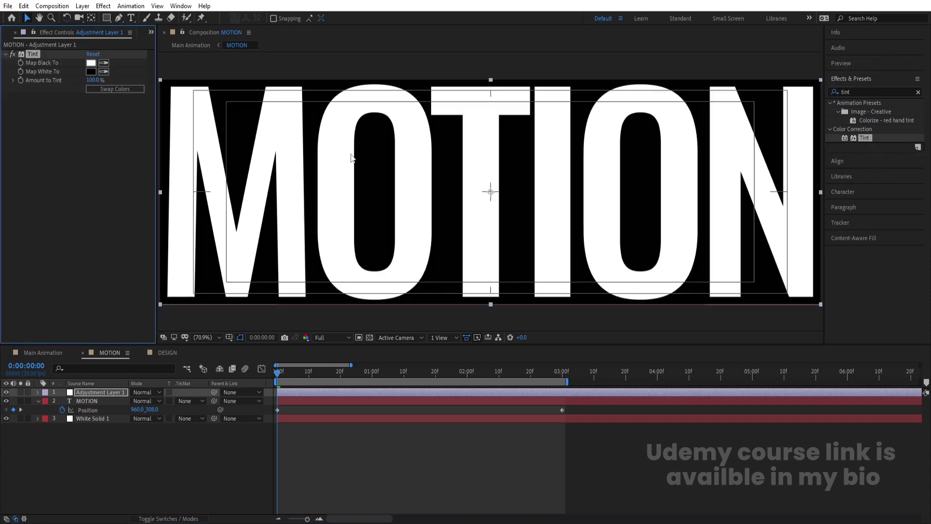
Step: Shift the adjustment layer off the left side of the frame to -964.2, 308, and keyframe its Position at the first frame
click(755, 189)
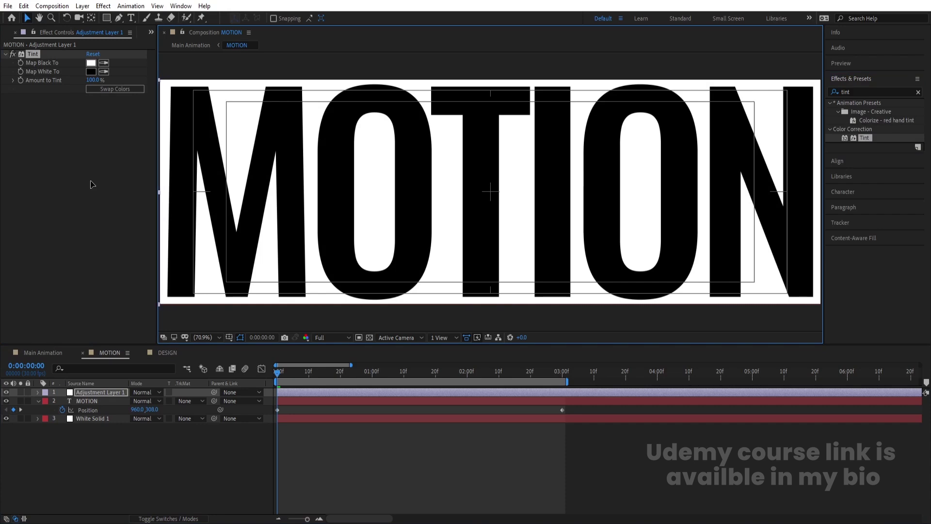
key(alt+shift+p)
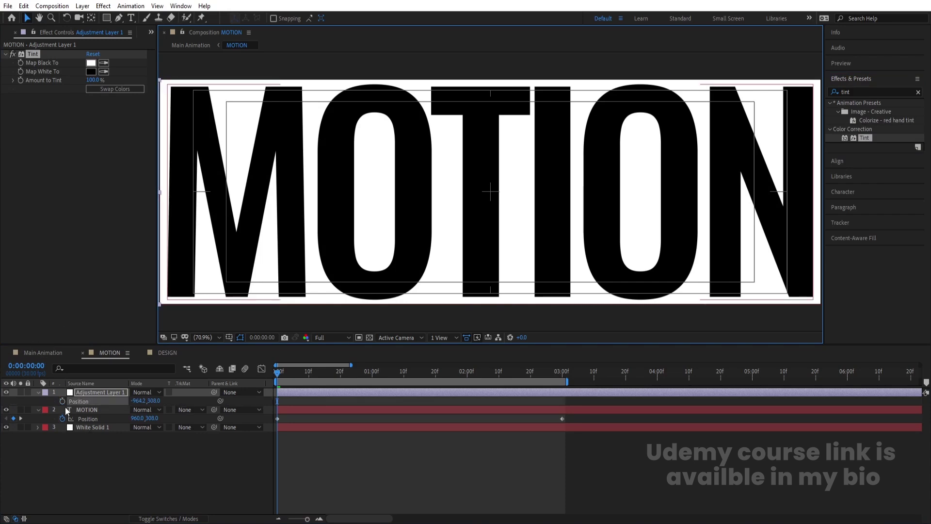
drag(429, 371, 426, 368)
key(Home)
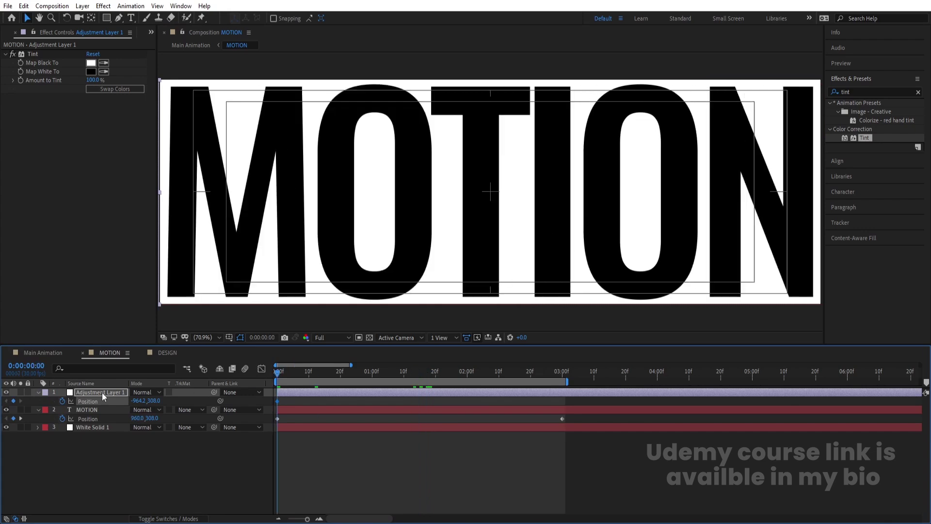
Step: Remove all Position keyframes from the MOTION text layer
click(87, 418)
click(62, 418)
Step: Center the adjustment layer horizontally at 0:00:01:17, and move it off the right side of the frame to 2881.4, 308 at 3 seconds
click(425, 371)
click(416, 392)
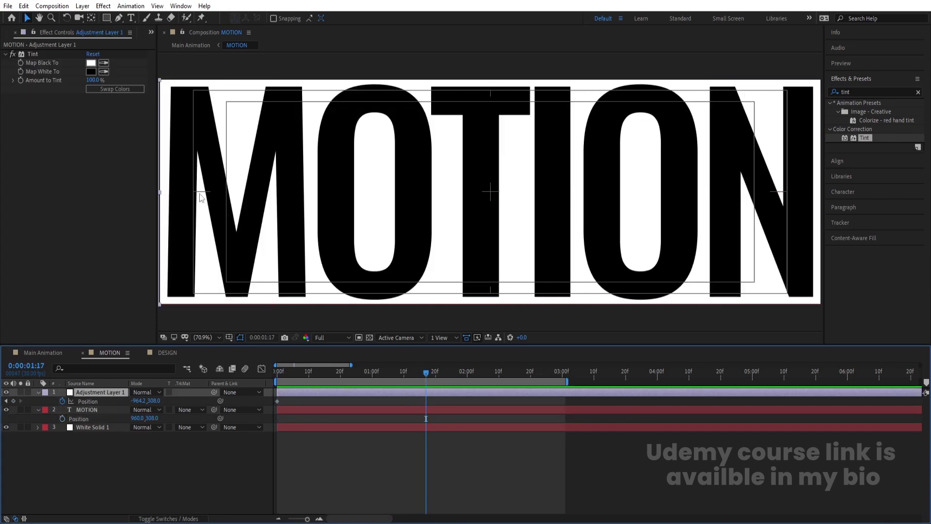
click(838, 160)
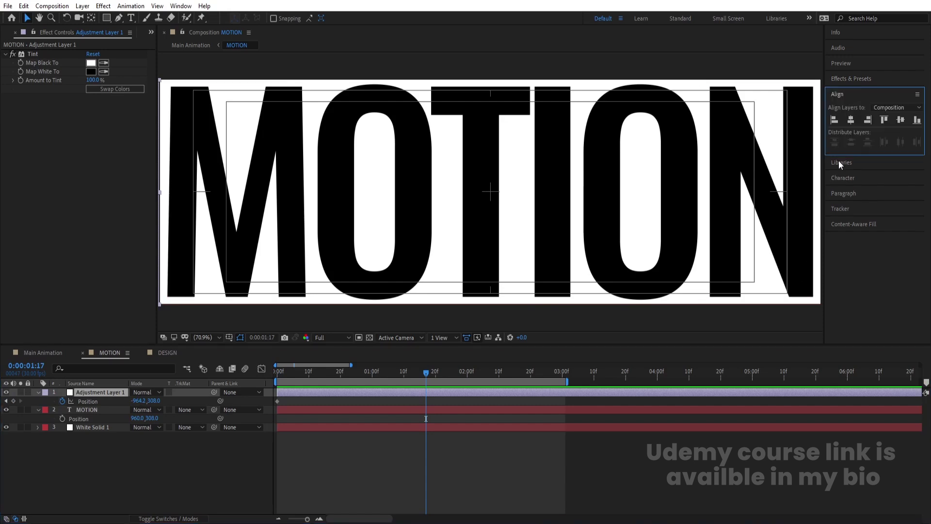
click(852, 120)
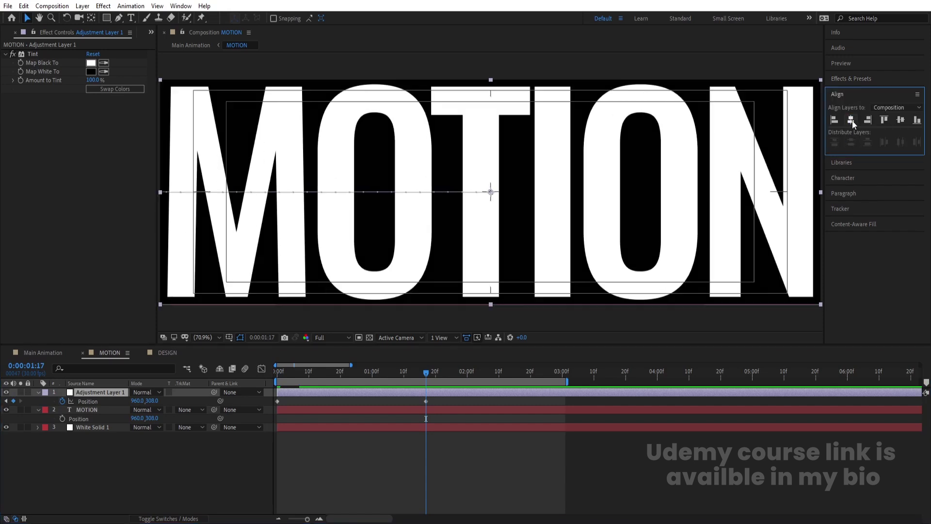
click(562, 373)
drag(244, 215, 868, 227)
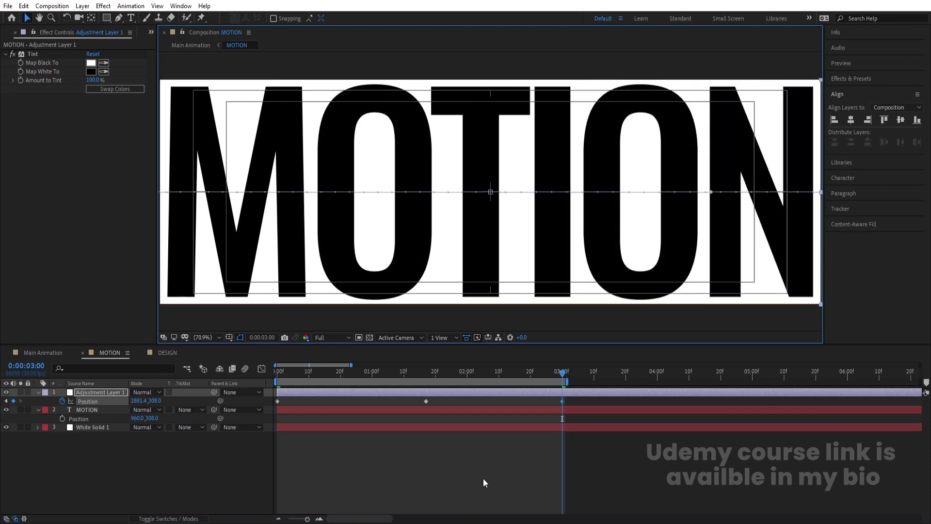
Step: Easy-ease the adjustment layer's Position keyframes, and reshape both speed curves into steep peaks midway between the keyframes
drag(639, 500, 135, 387)
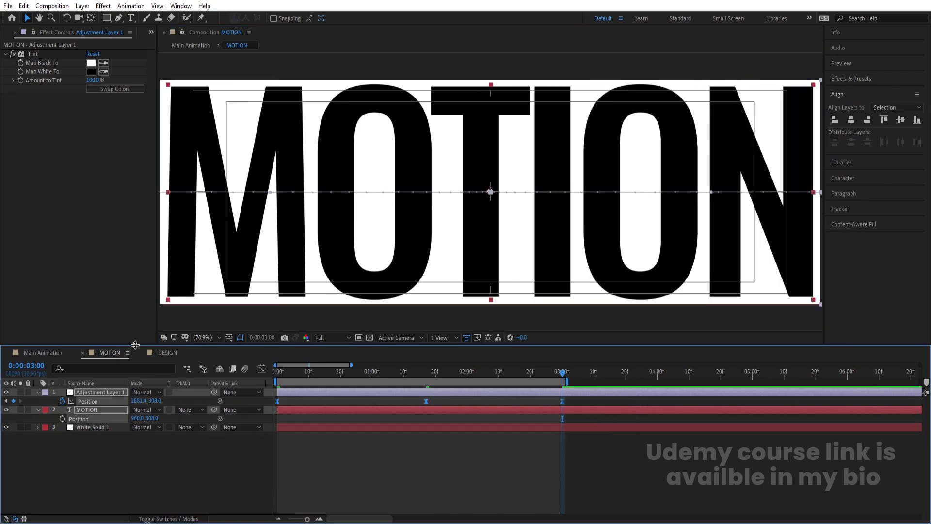
click(262, 369)
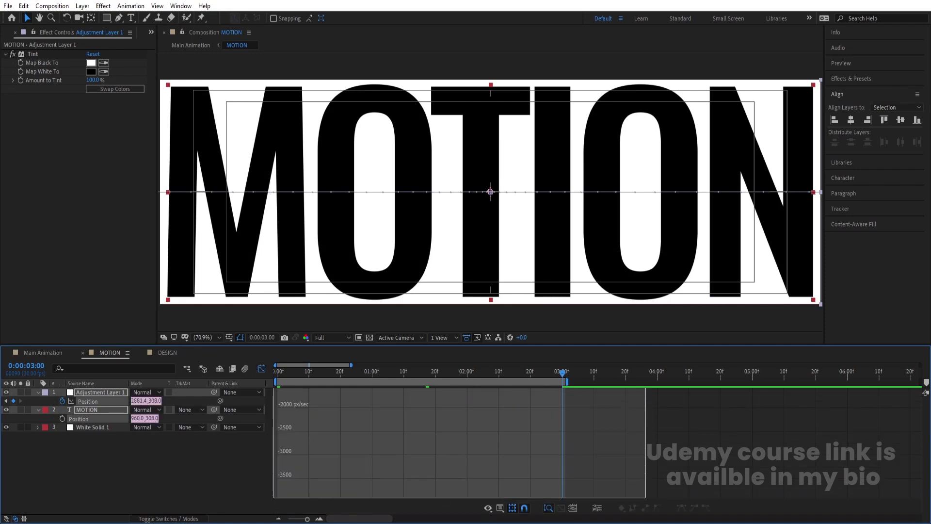
drag(539, 486, 507, 488)
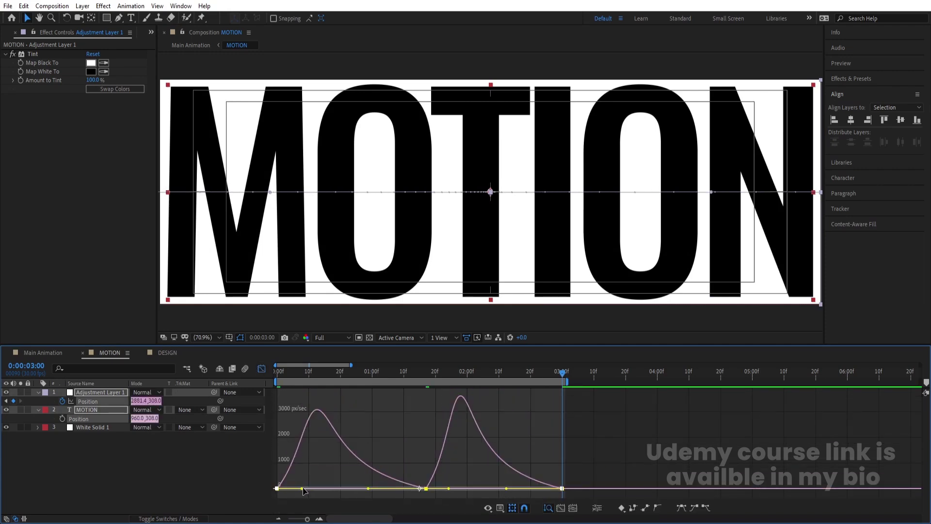
drag(302, 488, 329, 488)
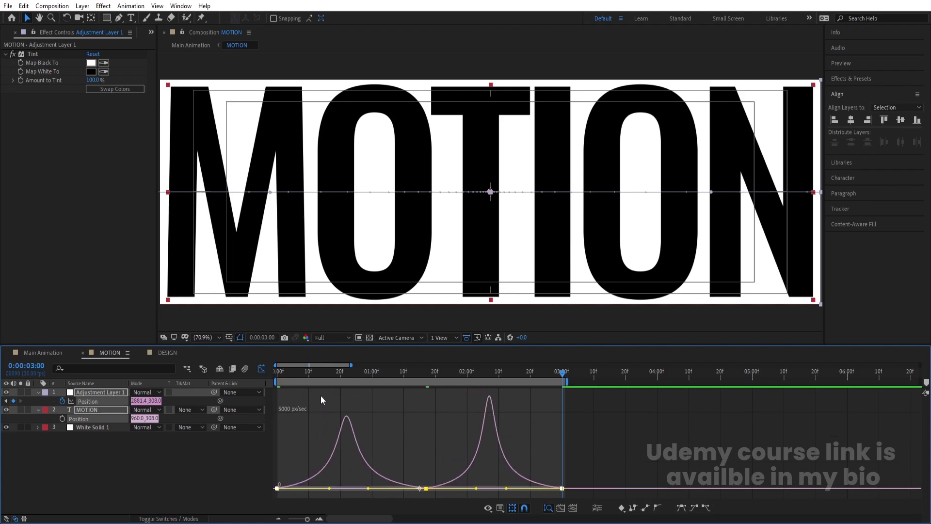
Step: Preview the eased color-inverting sweep across the MOTION word
key(space)
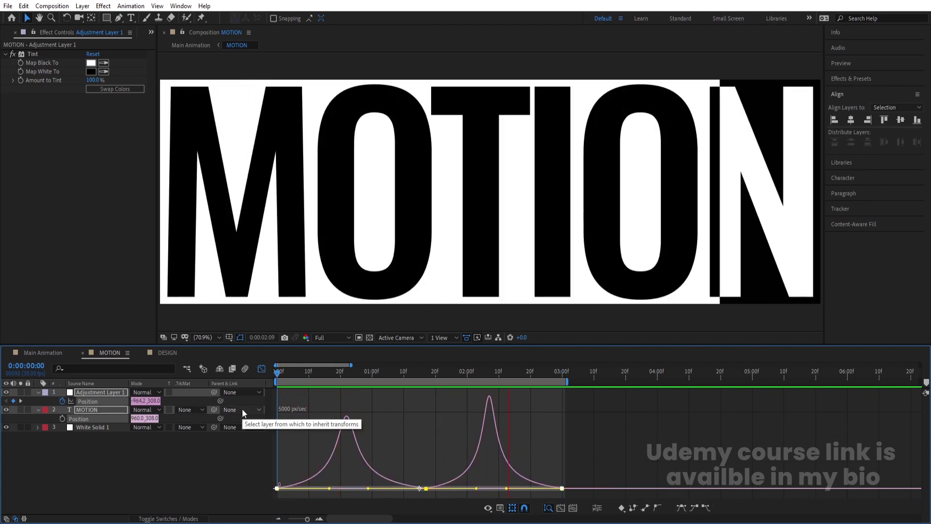
key(space)
click(257, 371)
key(space)
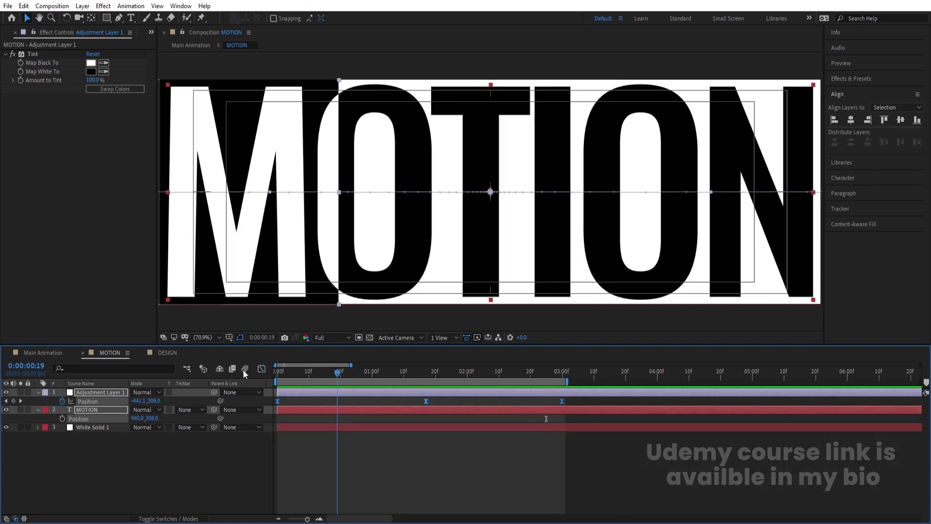
key(space)
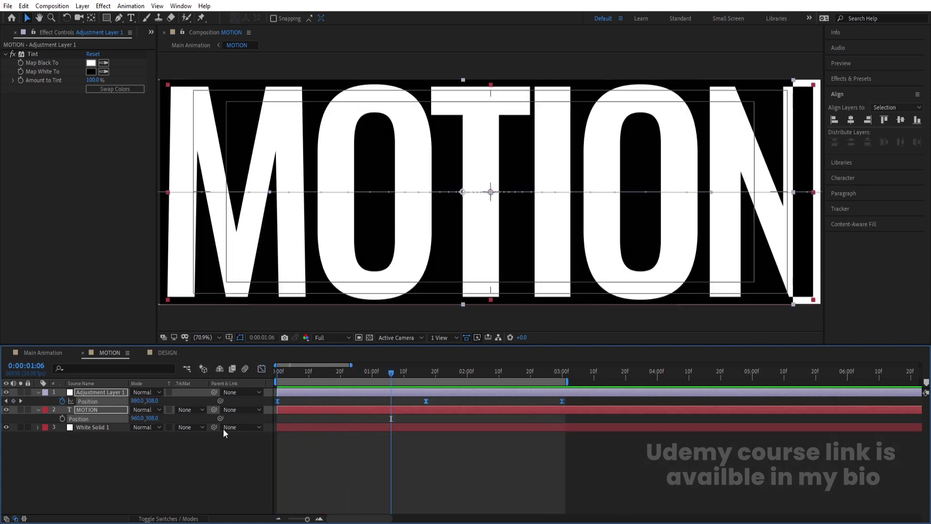
Step: Add a loopOut() expression to the adjustment layer's Position
click(196, 452)
alt+click(62, 401)
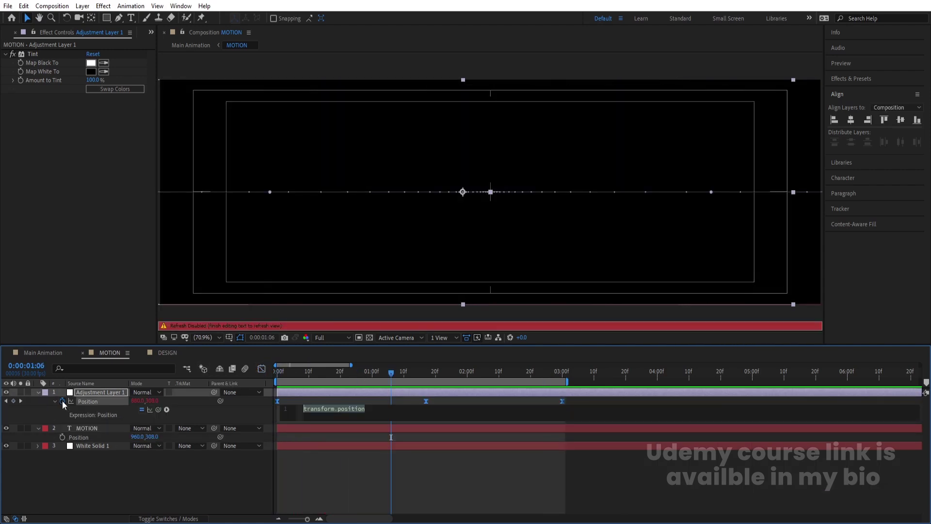
text(loop)
key(Down)
key(Down)
key(Return)
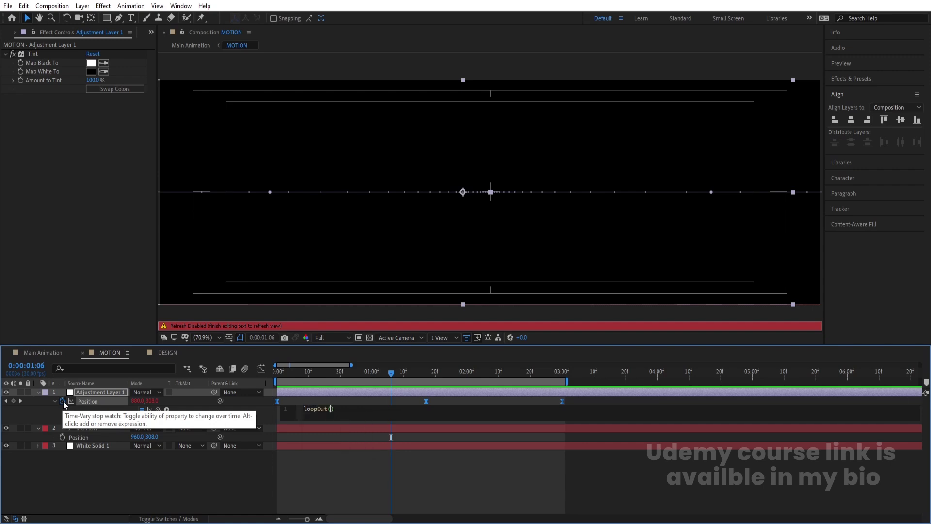
click(335, 391)
Step: Copy the Tint adjustment layer into the DESIGN composition, and show its keyframes at the first frame
click(297, 392)
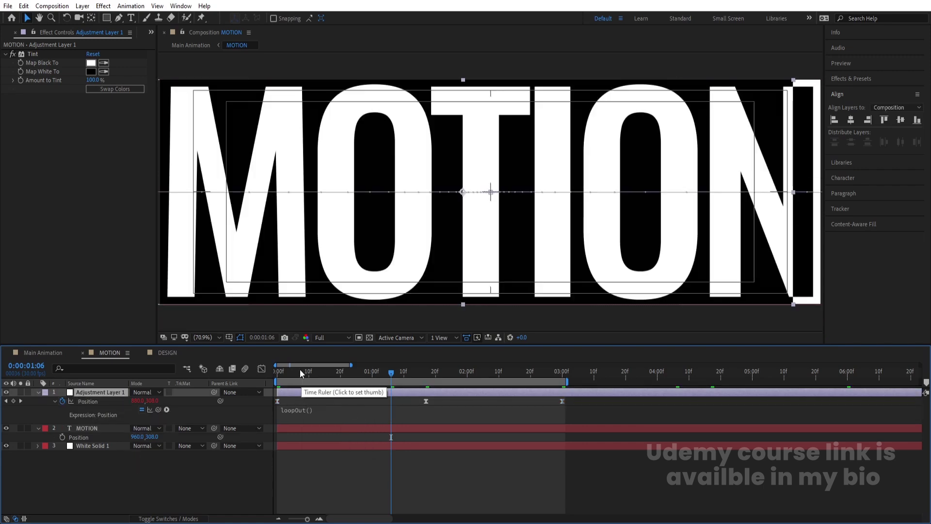
click(161, 356)
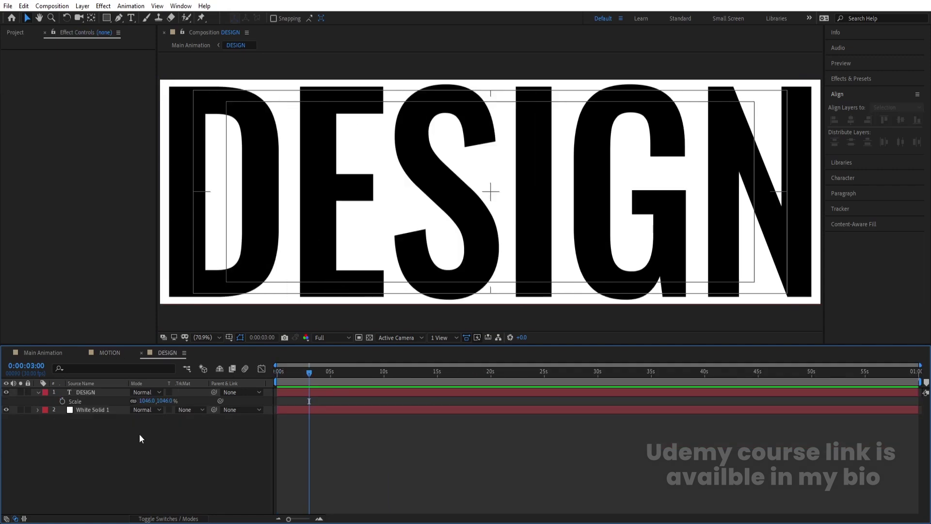
key(ctrl+v)
key(u)
key(Home)
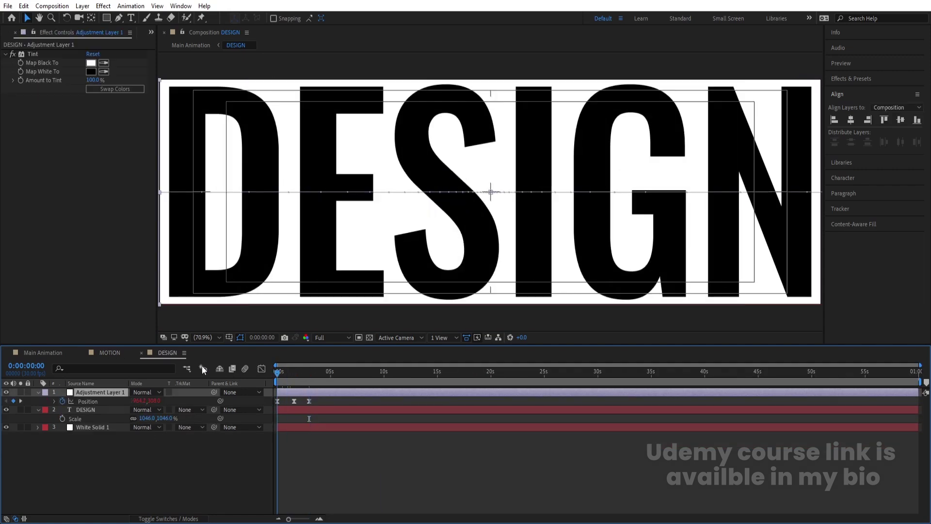
Step: Slide DESIGN's adjustment layer earlier in time until its middle Position keyframe sits on the first frame
key(equal)
key(equal)
key(equal)
key(equal)
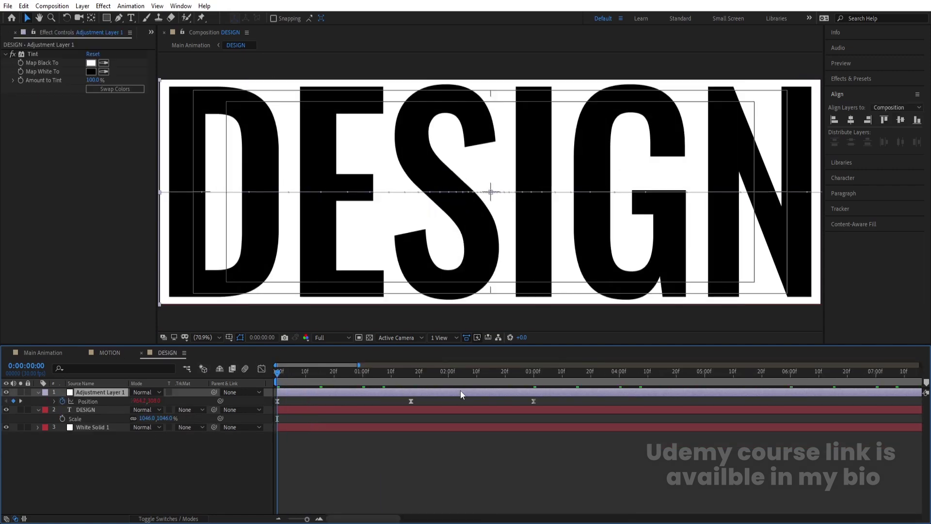
drag(458, 389, 325, 381)
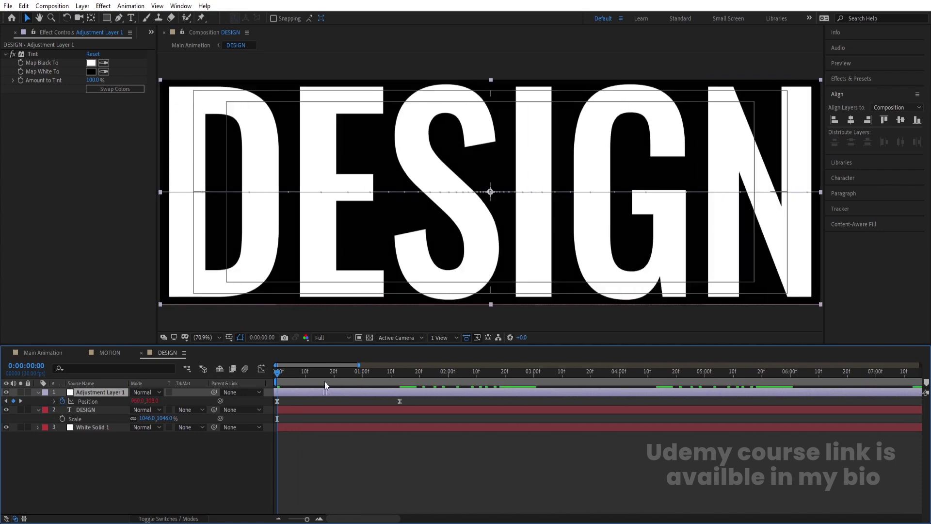
Step: Preview both inverting words together in the Main Animation composition
click(48, 351)
key(space)
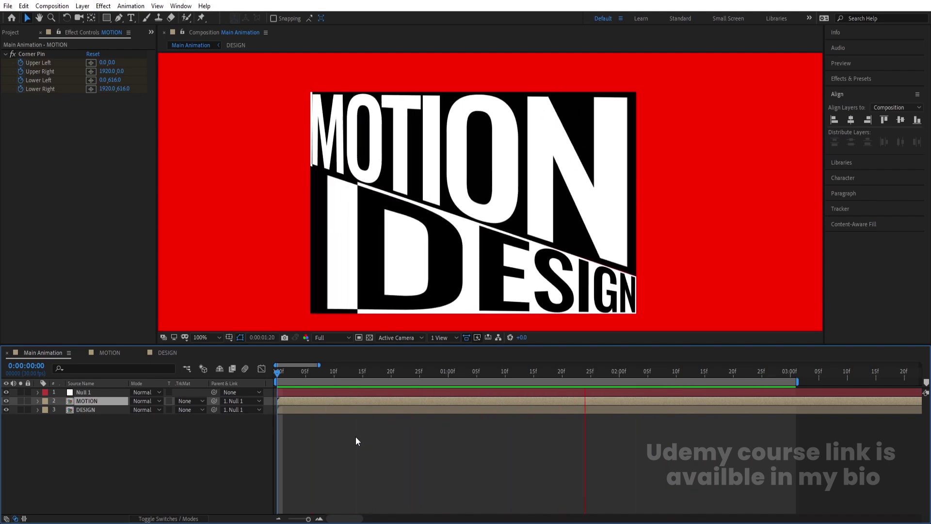
key(space)
key(space)
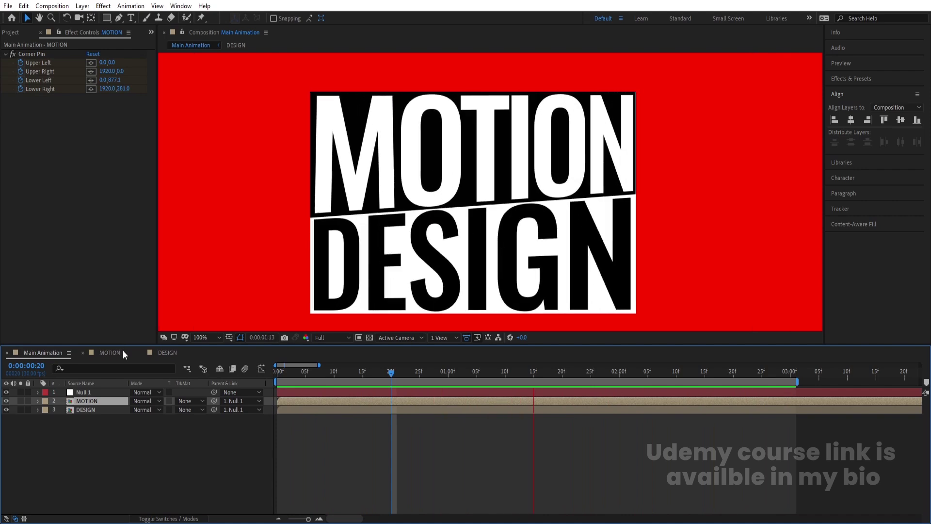
Step: Slide MOTION's adjustment layer slightly earlier in time, and preview the result in the Main Animation composition
click(115, 351)
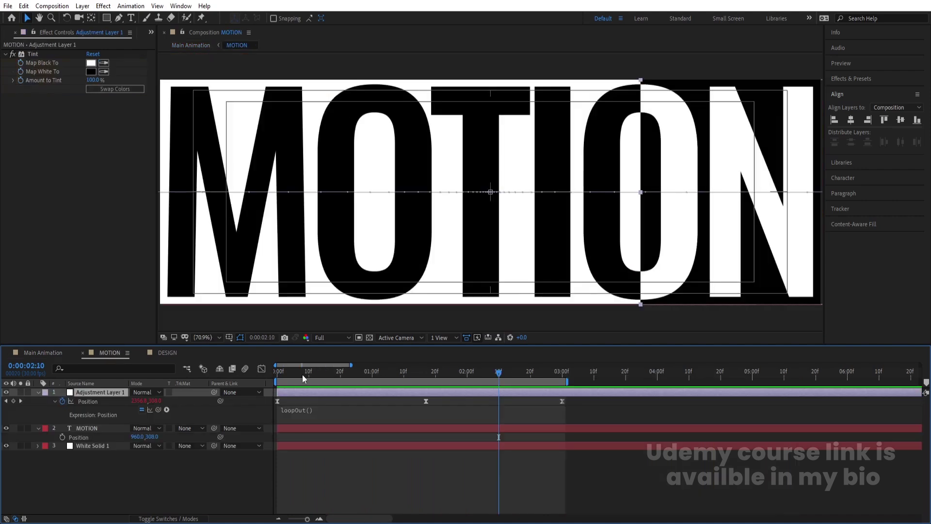
drag(321, 391, 287, 384)
click(43, 351)
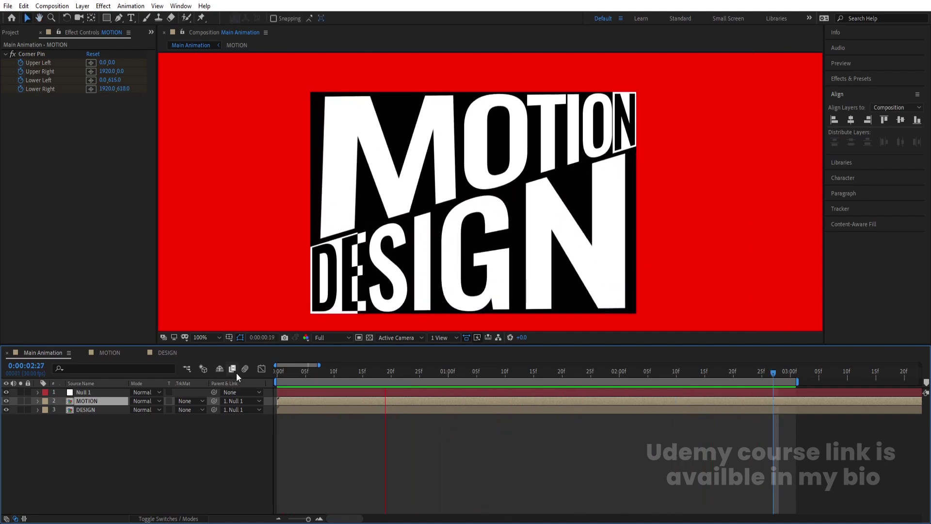
key(space)
click(208, 337)
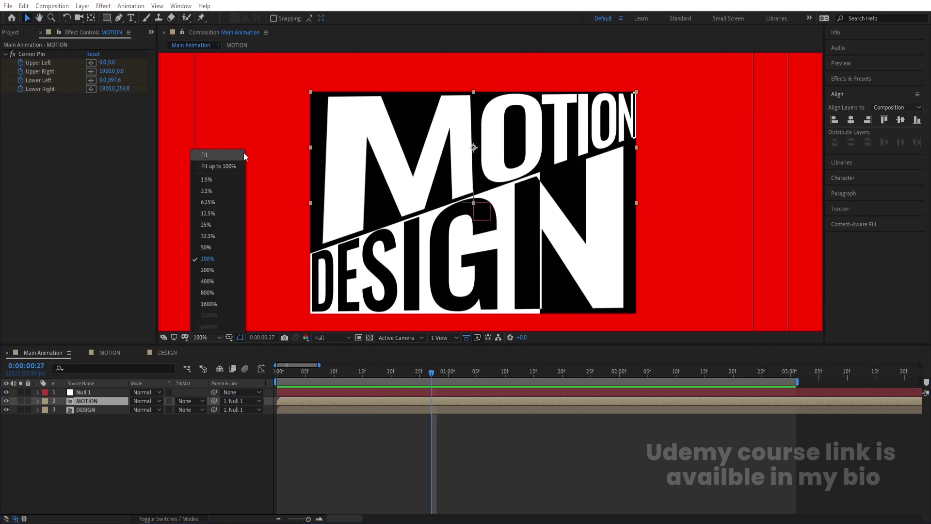
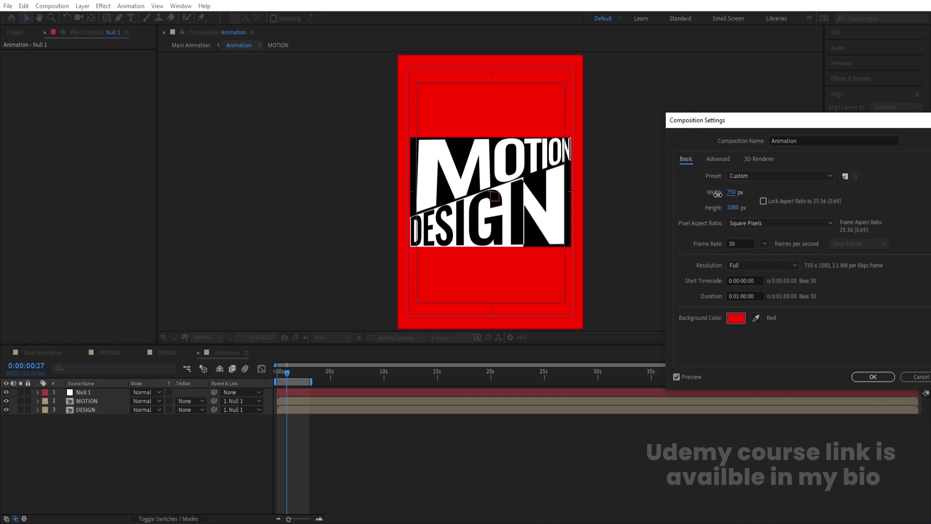
Step: Crop the Animation precomp tightly around the two words by setting its size to 672 x 431 px
mouse_move(716, 194)
mouse_down()
mouse_move(727, 198)
mouse_move(722, 191)
mouse_up()
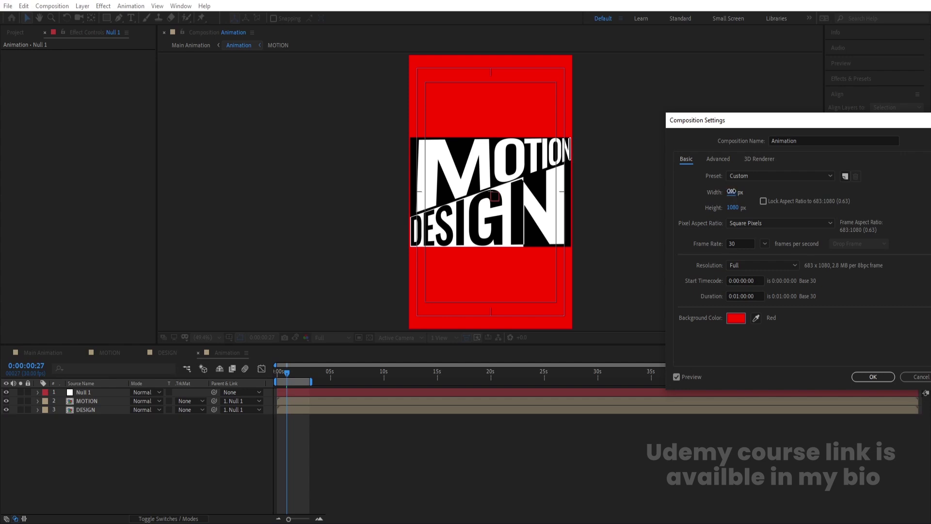
drag(730, 192, 727, 192)
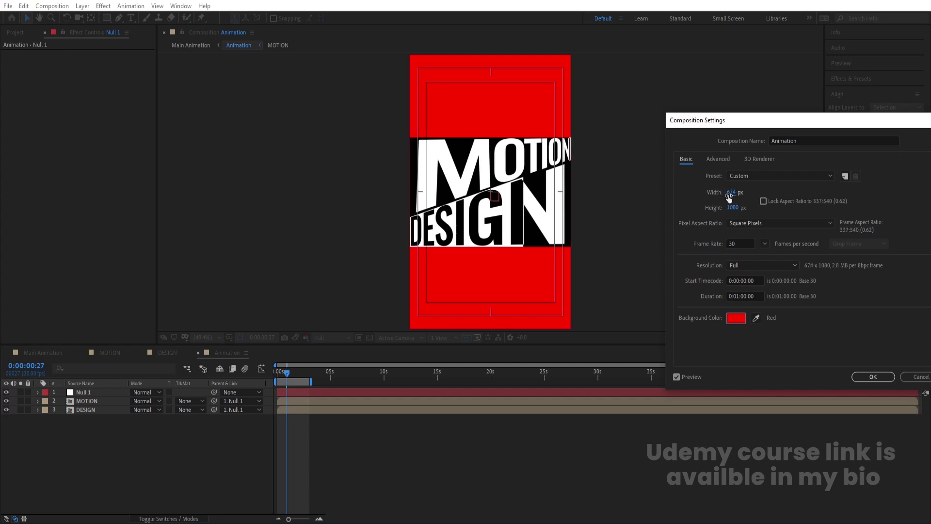
click(733, 208)
text(838)
key(Return)
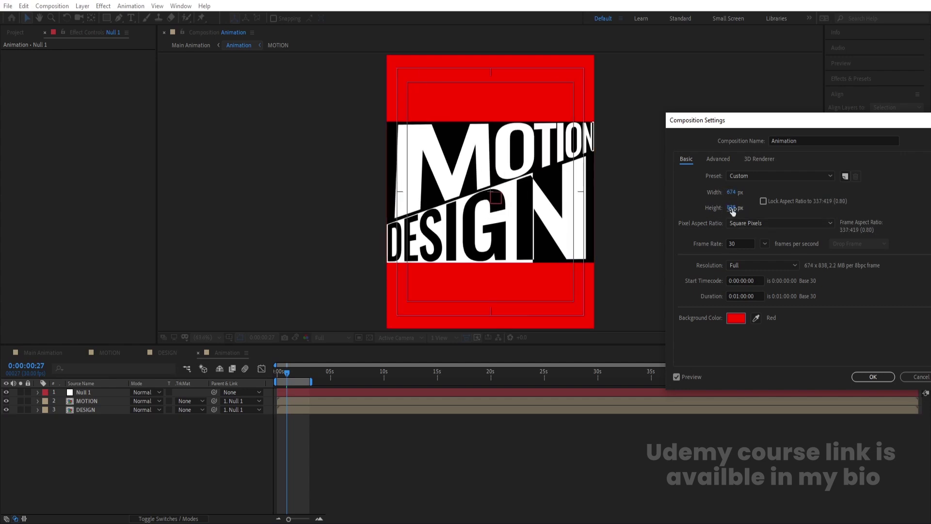
drag(497, 213, 726, 213)
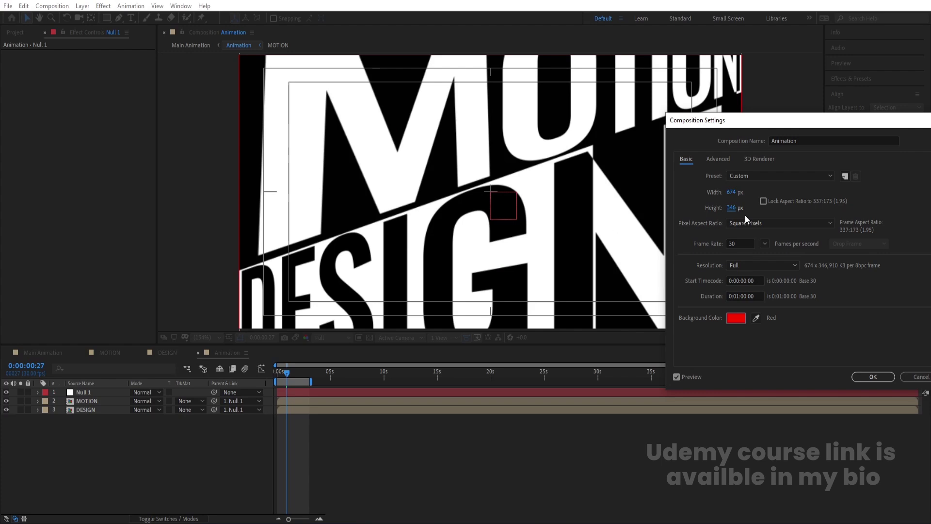
click(731, 208)
text(440)
key(Return)
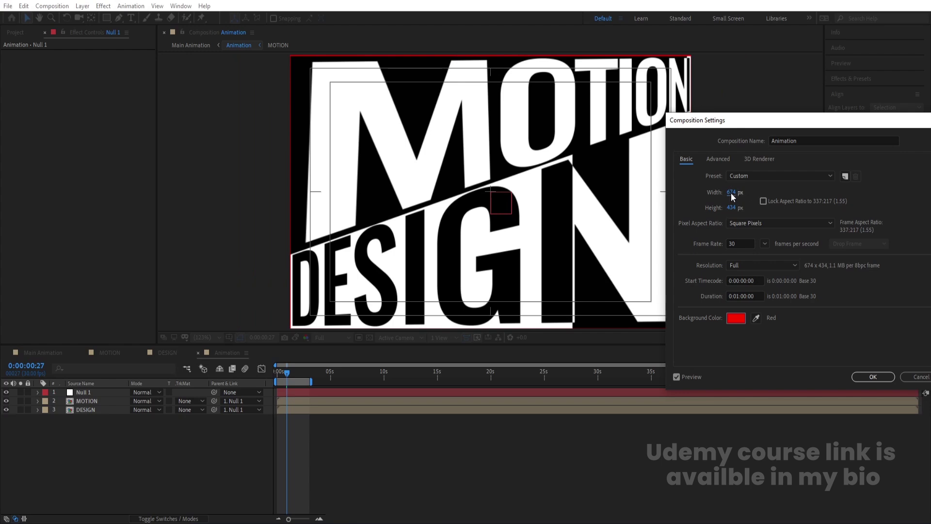
drag(727, 192, 730, 208)
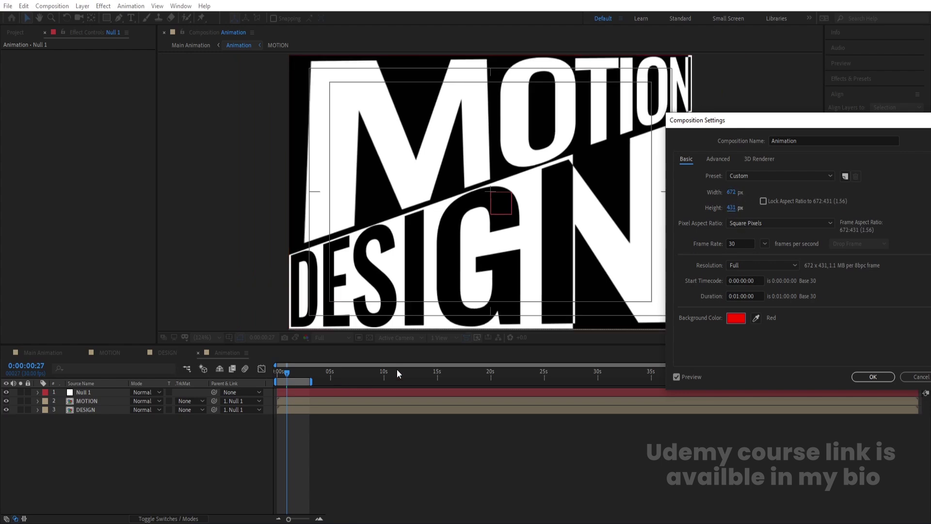
click(872, 376)
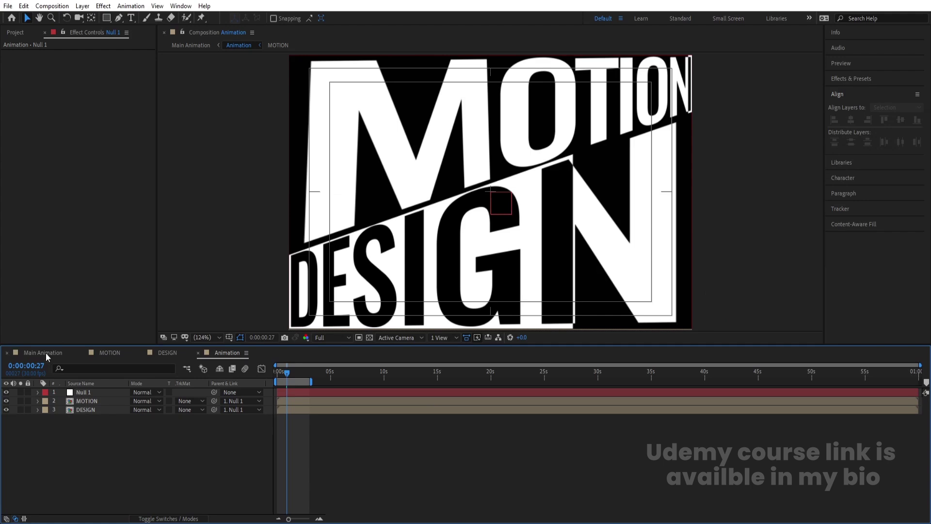
Step: Apply the CC RepeTile effect to the Animation layer in the Main Animation composition
click(46, 353)
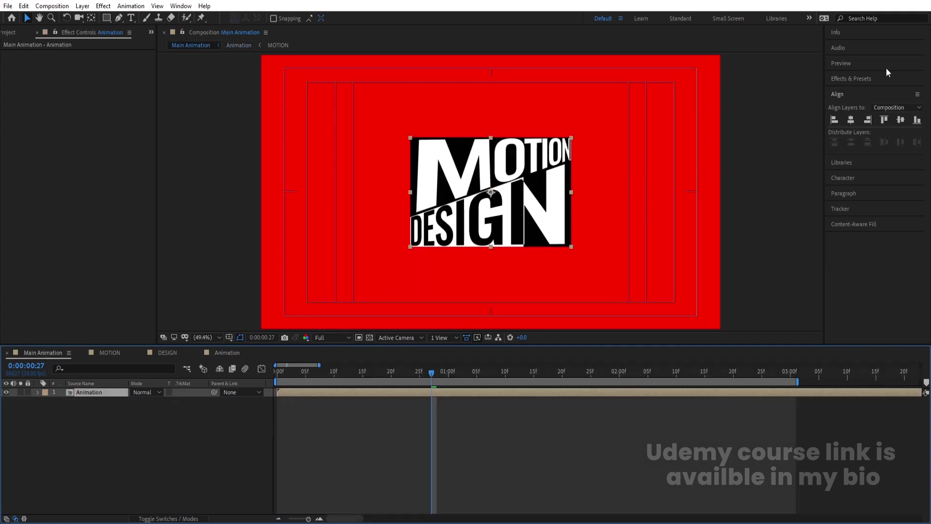
click(859, 78)
click(856, 91)
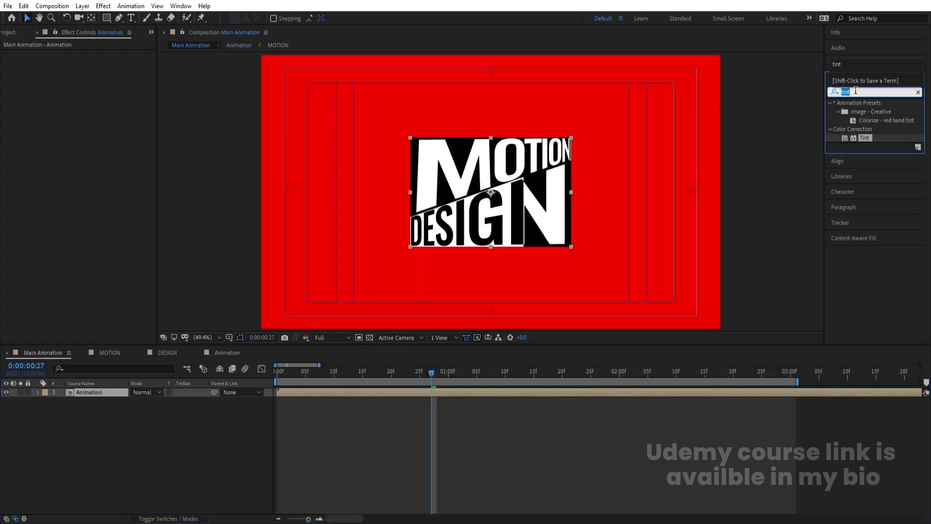
key(BackSpace)
text(cc re)
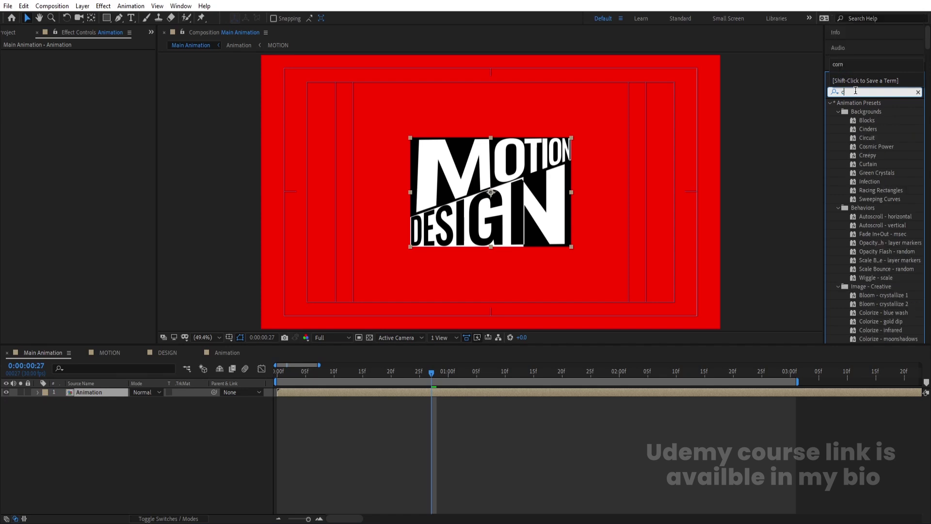
double_click(866, 112)
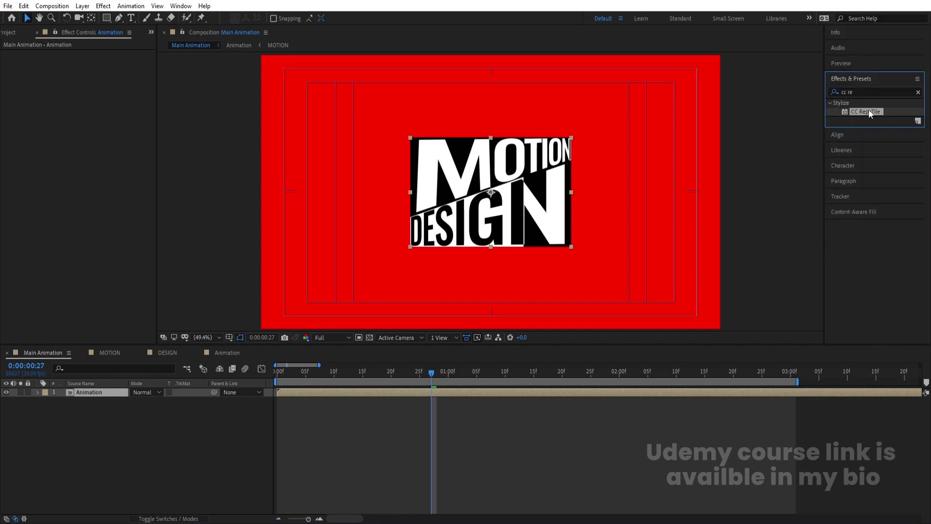
Step: Expand the CC RepeTile tiling to fill the frame: Right 1281, Left 1173, Down 885 and Up 615
drag(88, 67, 505, 65)
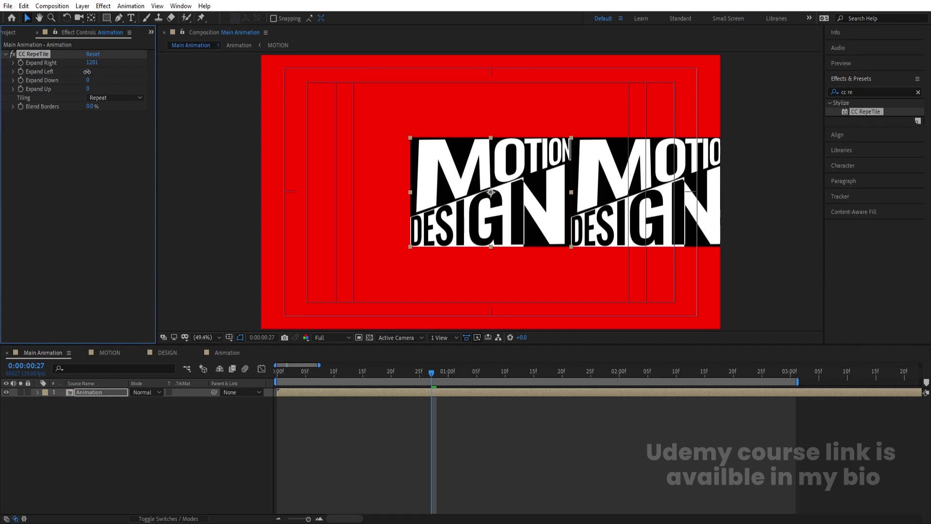
drag(86, 71, 644, 61)
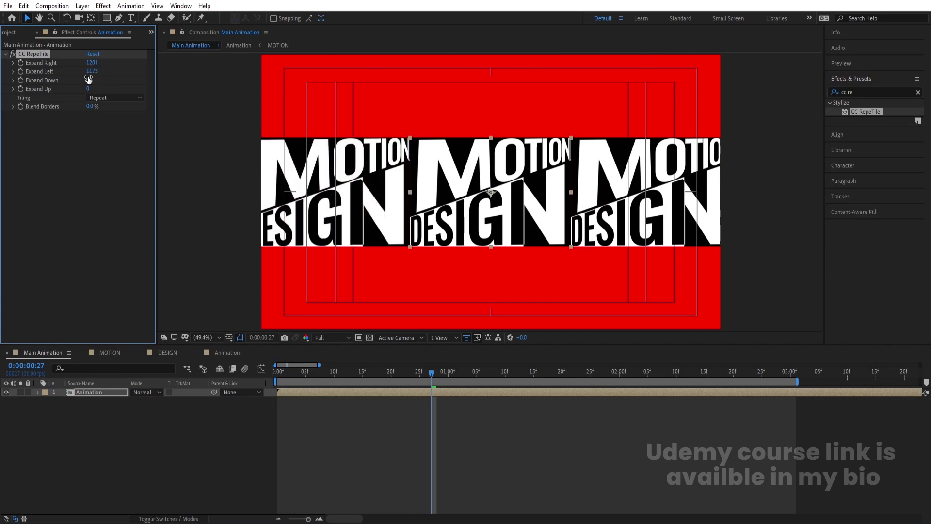
drag(88, 79, 467, 67)
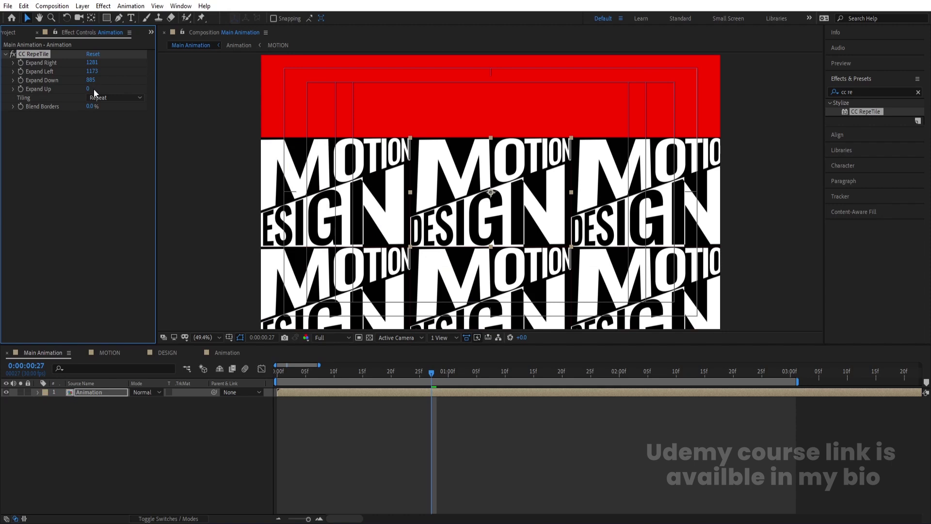
drag(123, 93, 402, 90)
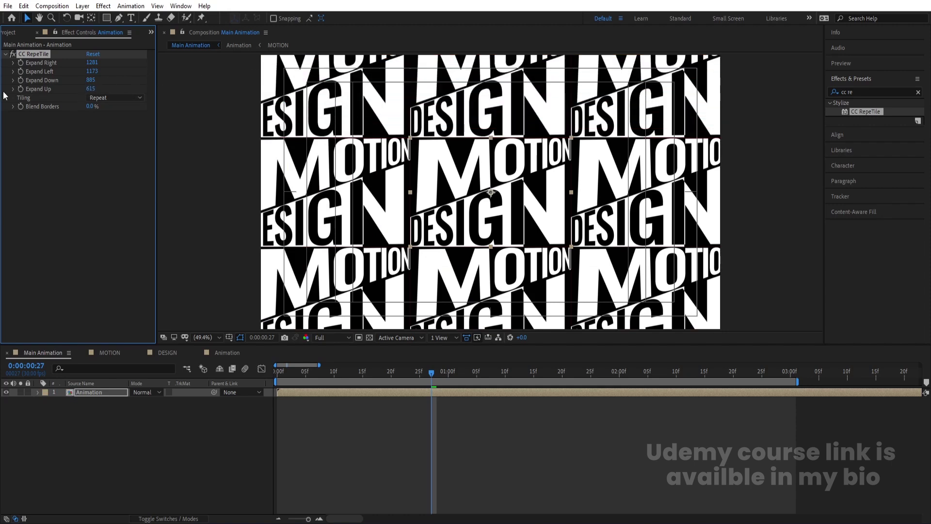
Step: Try the Brick tiling mode for CC RepeTile and preview the pattern
click(96, 98)
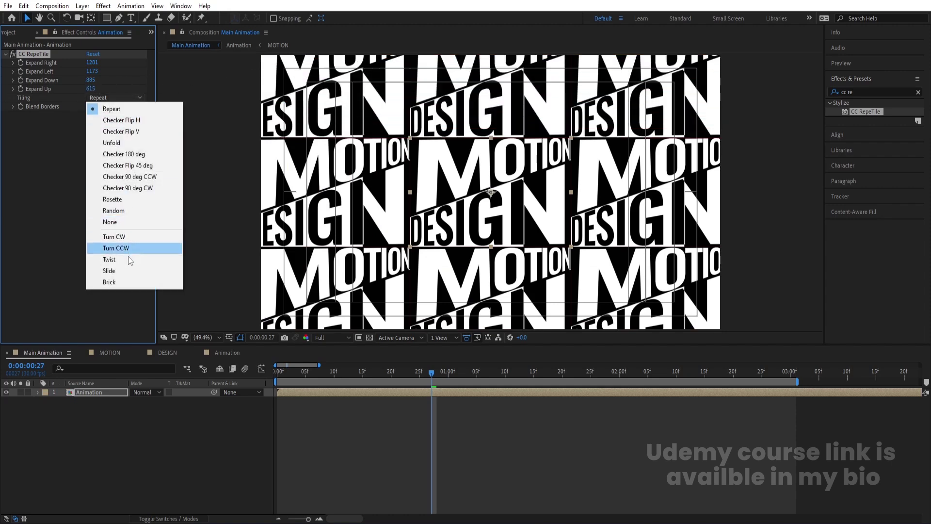
click(110, 282)
key(space)
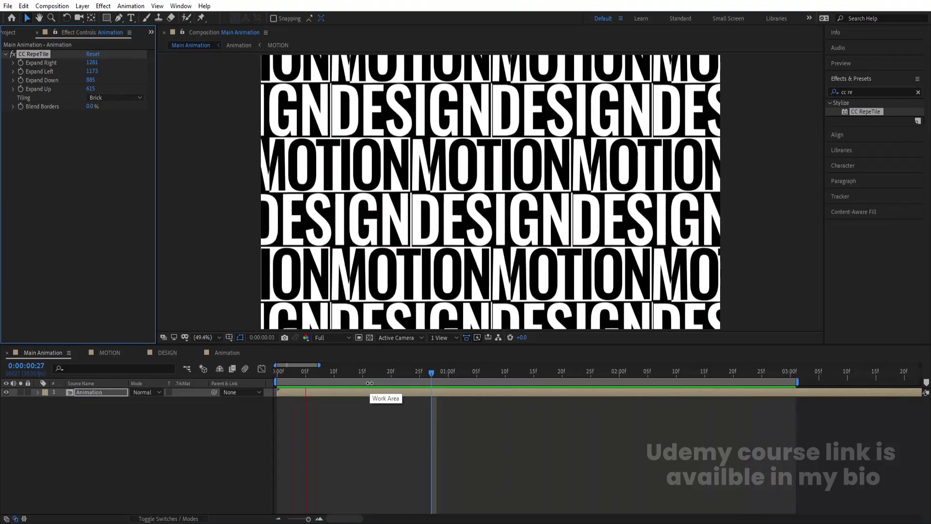
key(space)
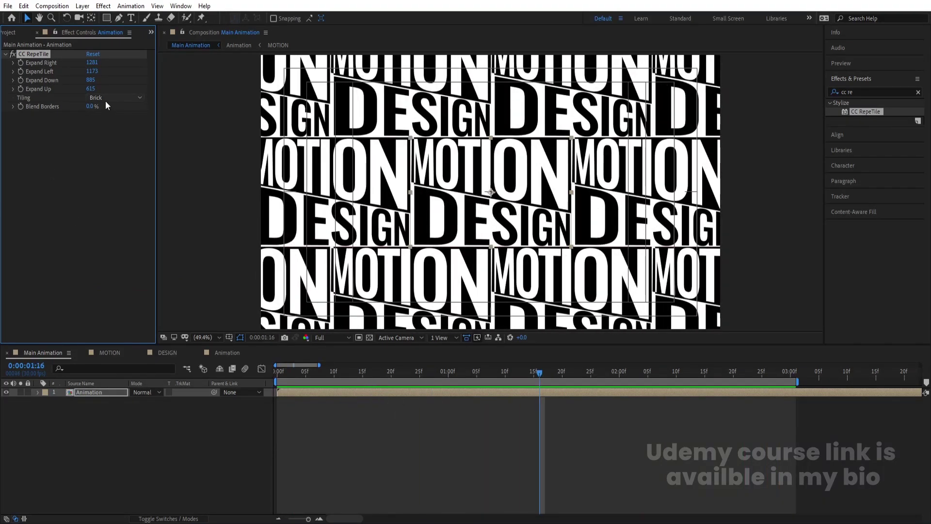
Step: Try the Slide and Twist tiling modes, previewing the Twist pattern in motion
click(105, 98)
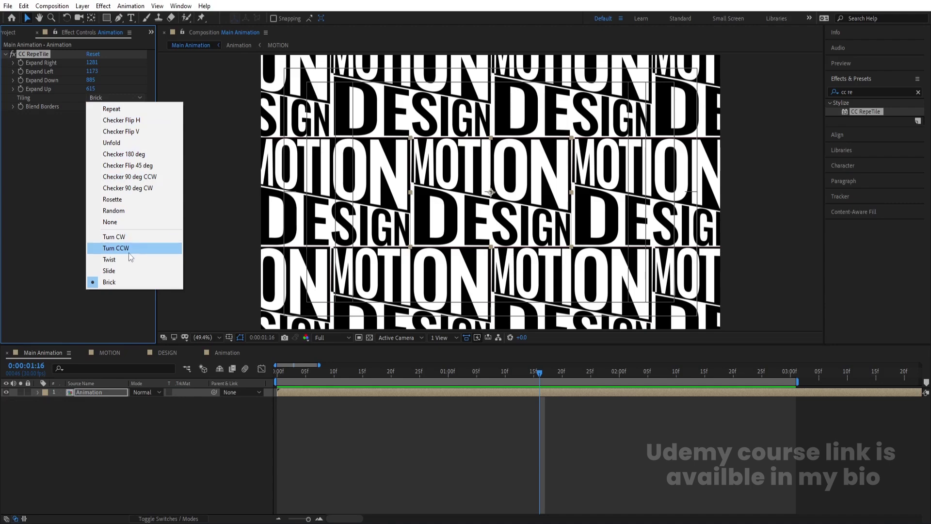
click(115, 270)
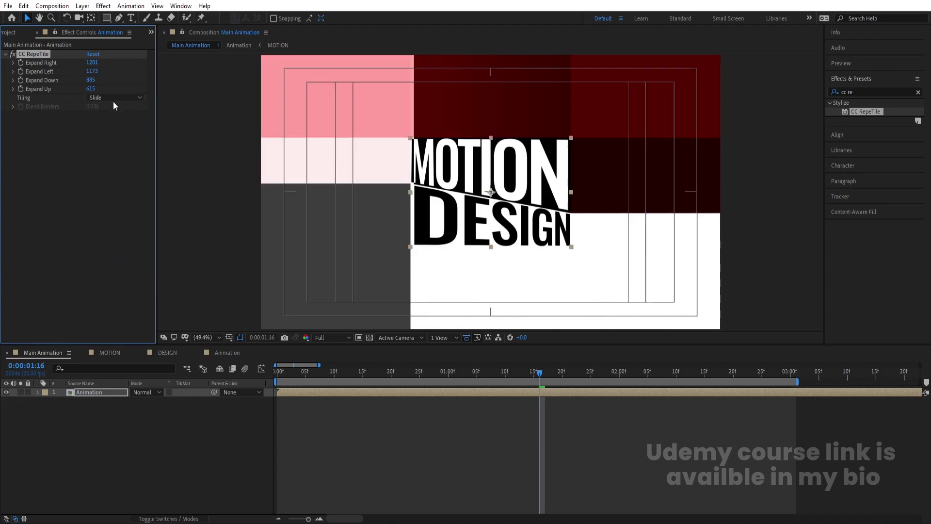
click(113, 101)
click(115, 257)
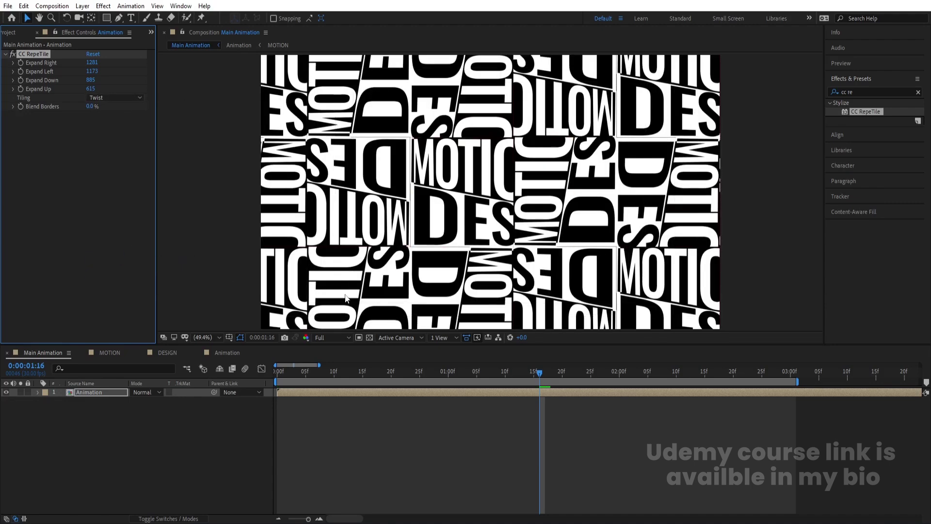
key(space)
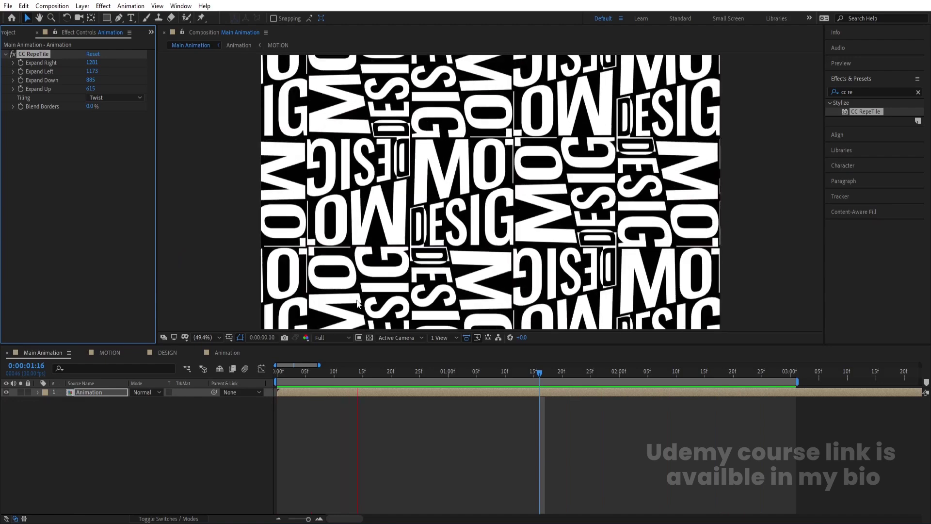
key(space)
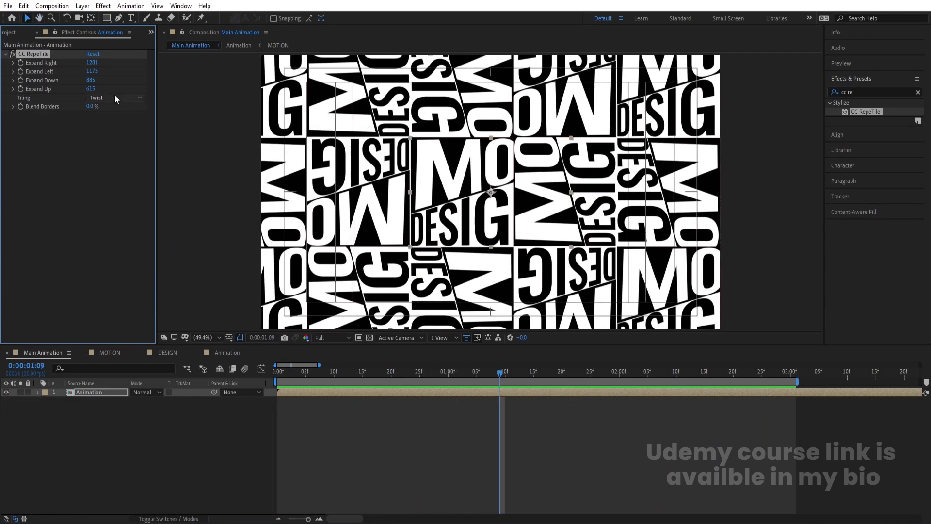
Step: Try the Random and Turn CW tiling modes, checking Turn CW at the start of the composition
click(116, 97)
click(121, 212)
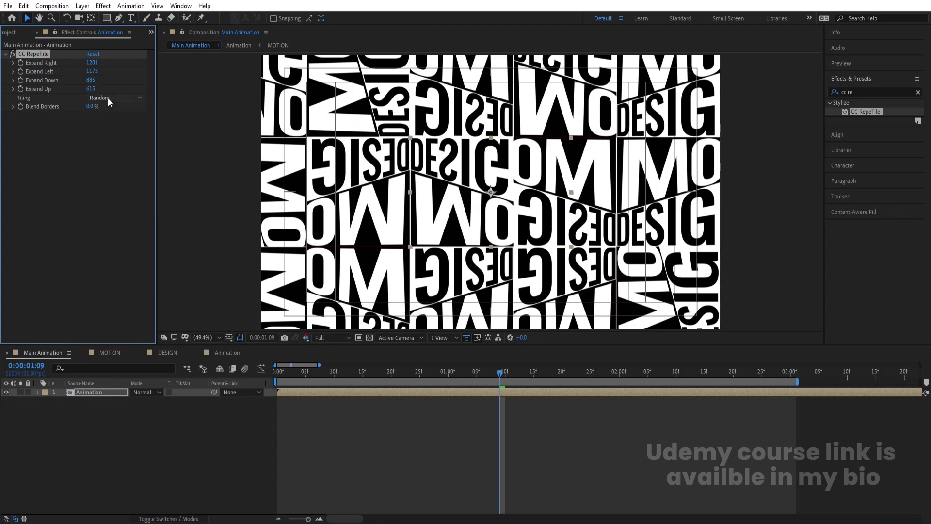
click(108, 97)
click(121, 235)
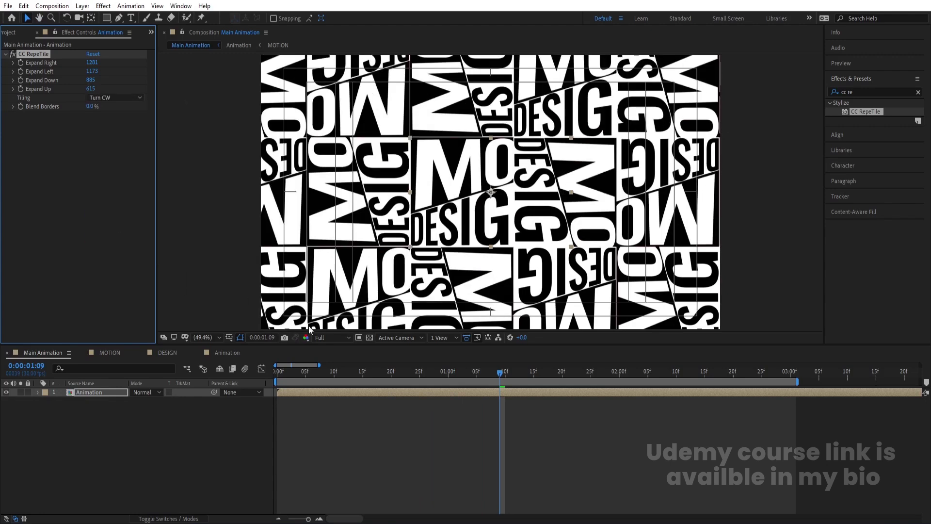
drag(342, 371, 230, 377)
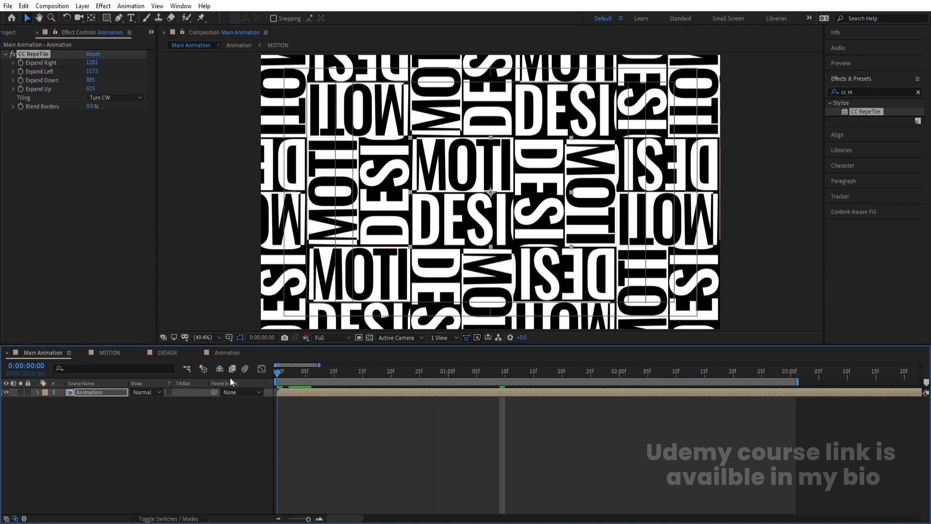
Step: Try the Unfold and Rosette tiling modes on the repeated words
click(104, 96)
click(124, 139)
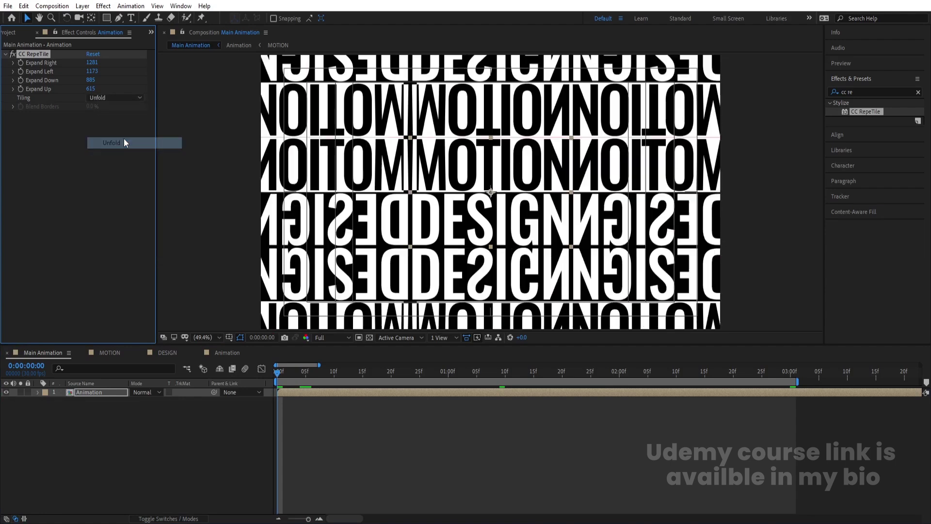
click(116, 98)
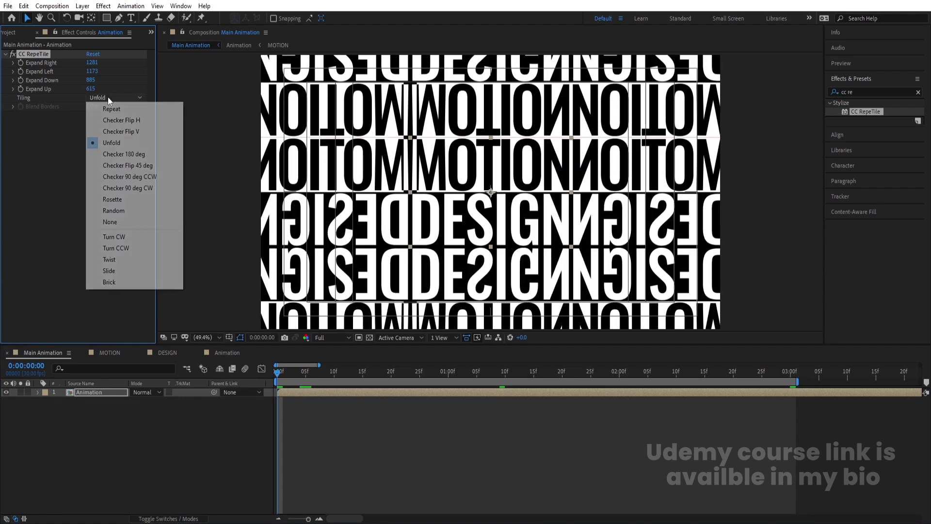
click(117, 203)
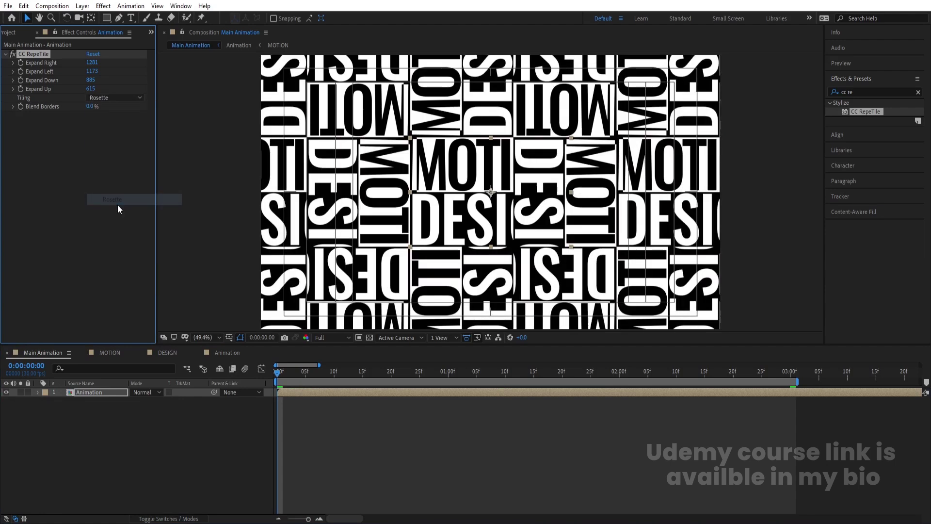
Step: Set the CC RepeTile tiling mode to Brick and preview the animated pattern
click(104, 97)
click(120, 278)
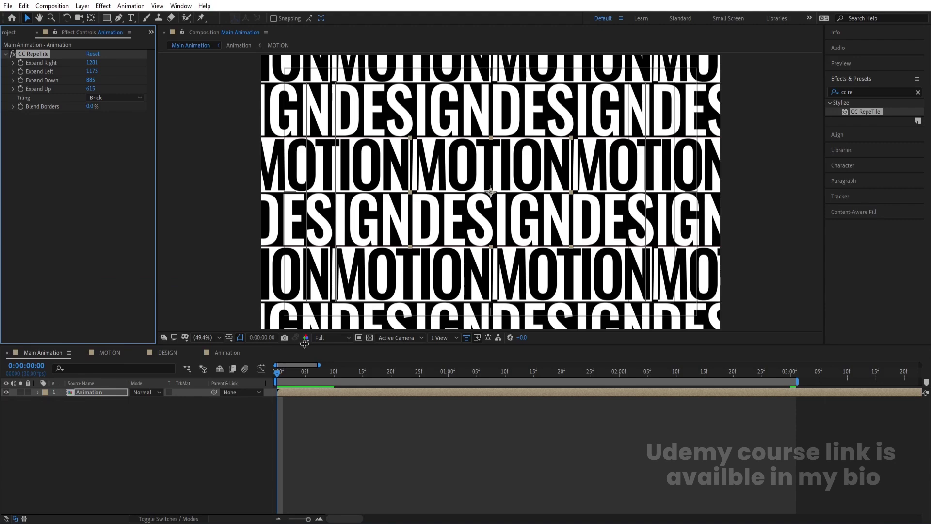
key(space)
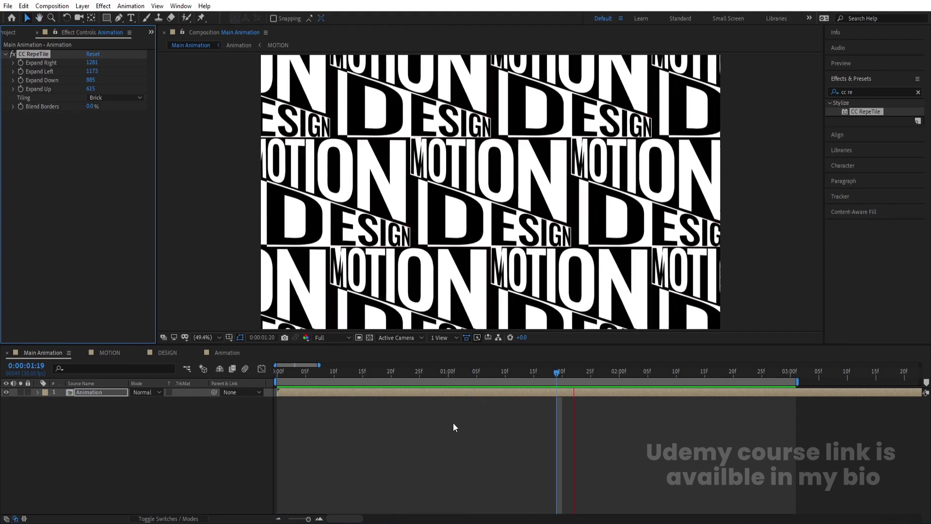
key(space)
key(space)
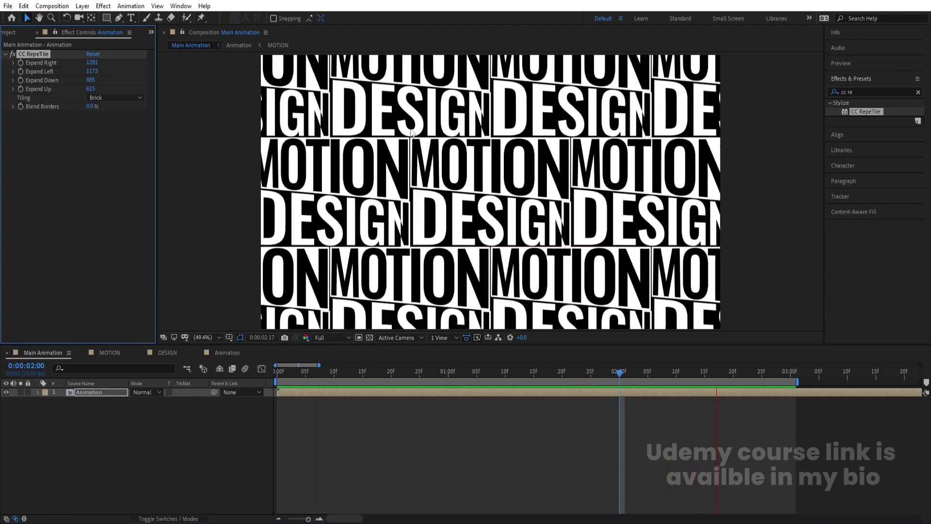
key(space)
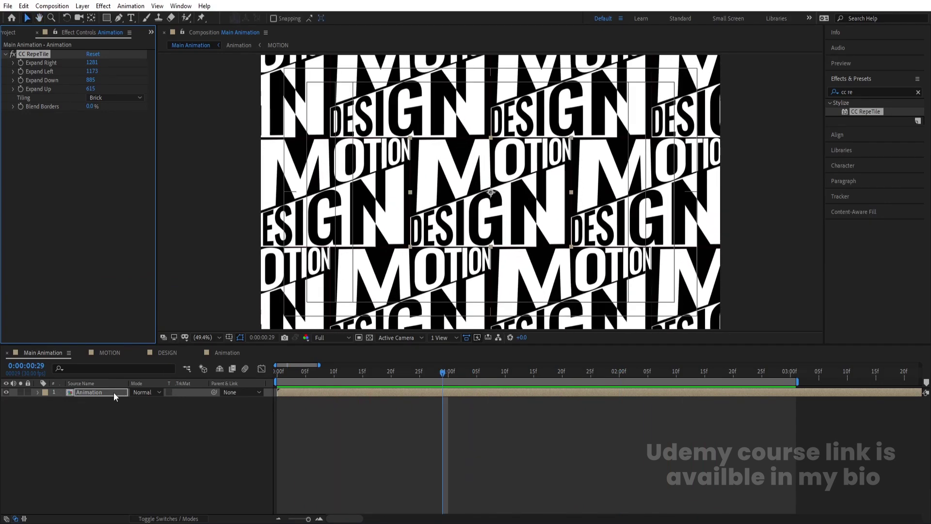
Step: Scale Null 1 to 32% in the Animation precomp to leave gaps between the tiles, and return to Main Animation
double_click(106, 392)
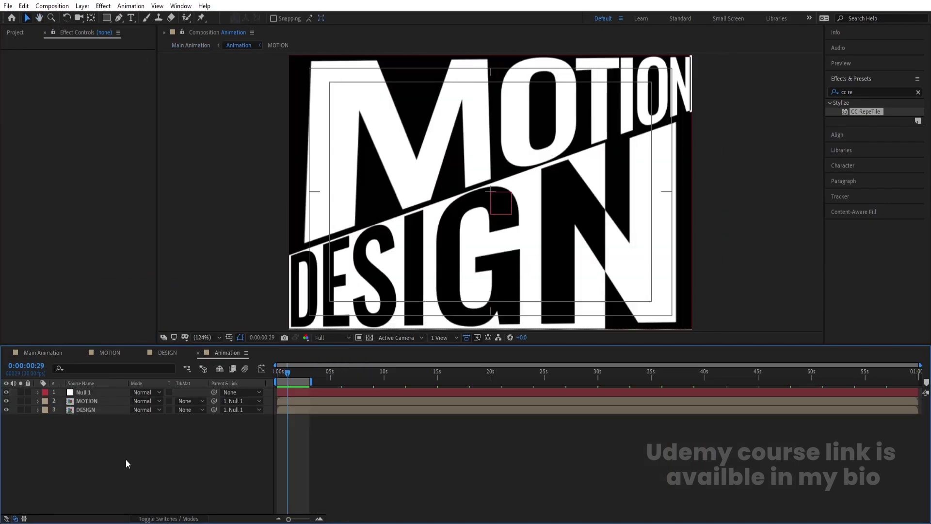
click(93, 394)
key(s)
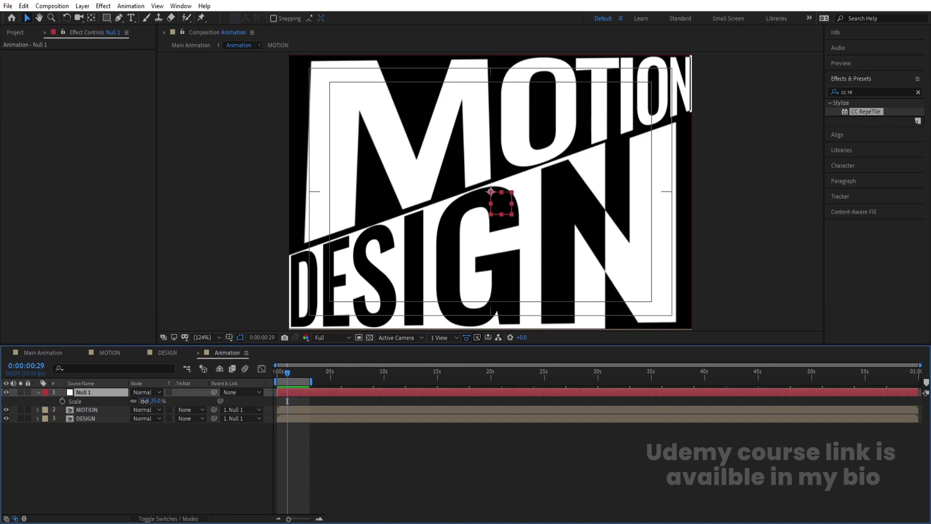
drag(144, 400, 144, 404)
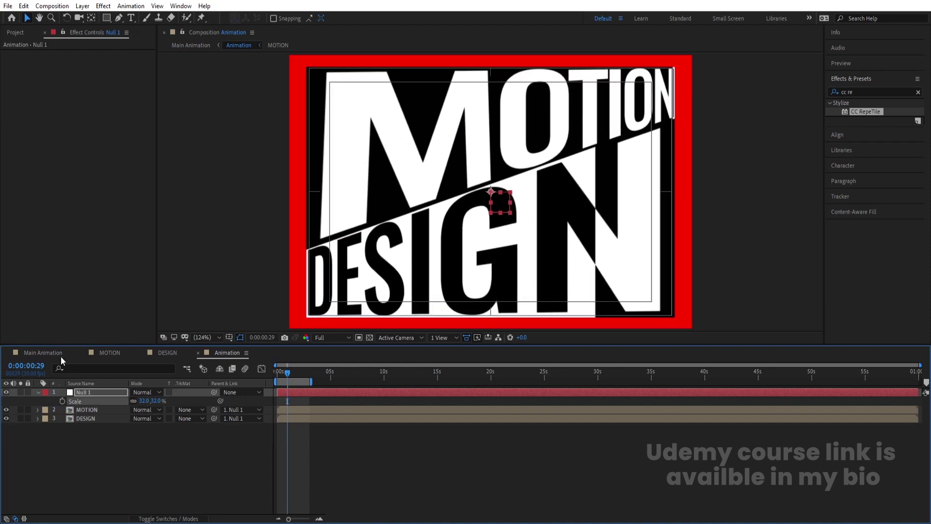
click(42, 353)
Step: Add a full-frame white solid to Main Animation and place it beneath the Animation layer as the background
click(129, 418)
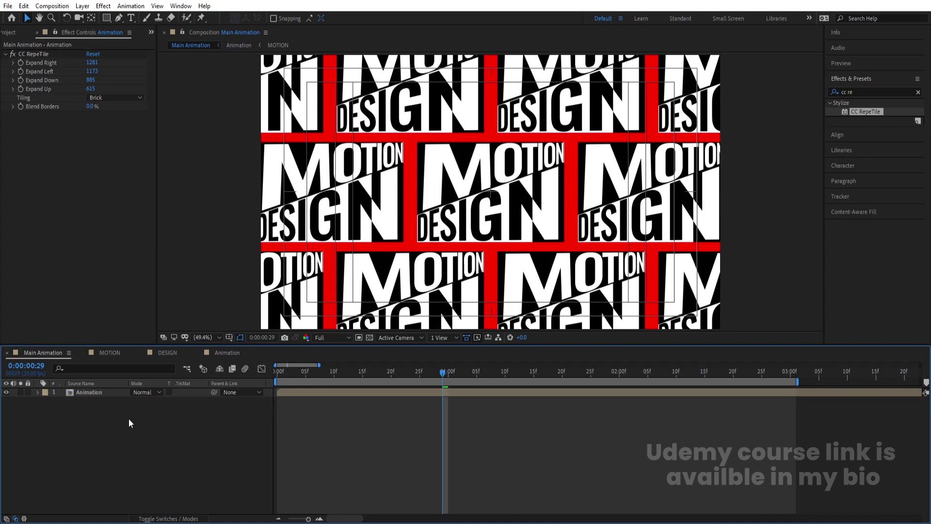
key(ctrl+y)
key(Return)
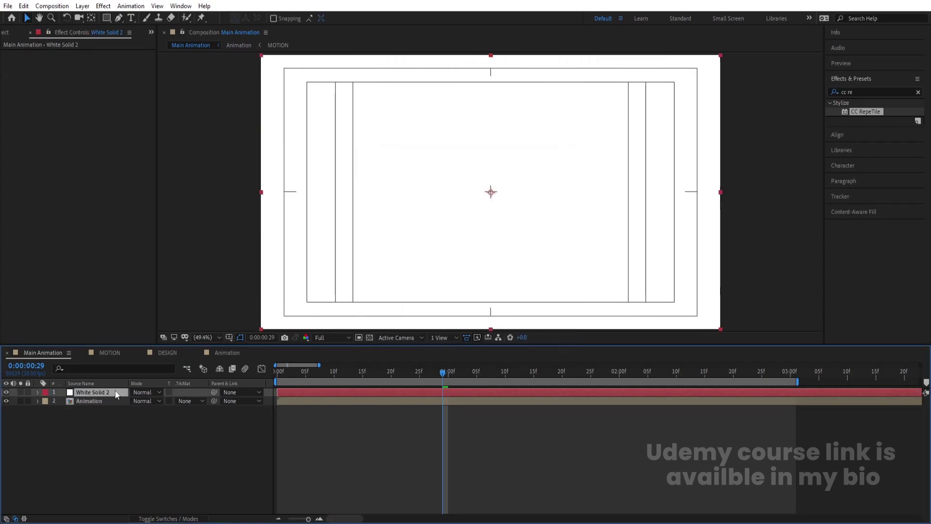
drag(112, 390, 121, 431)
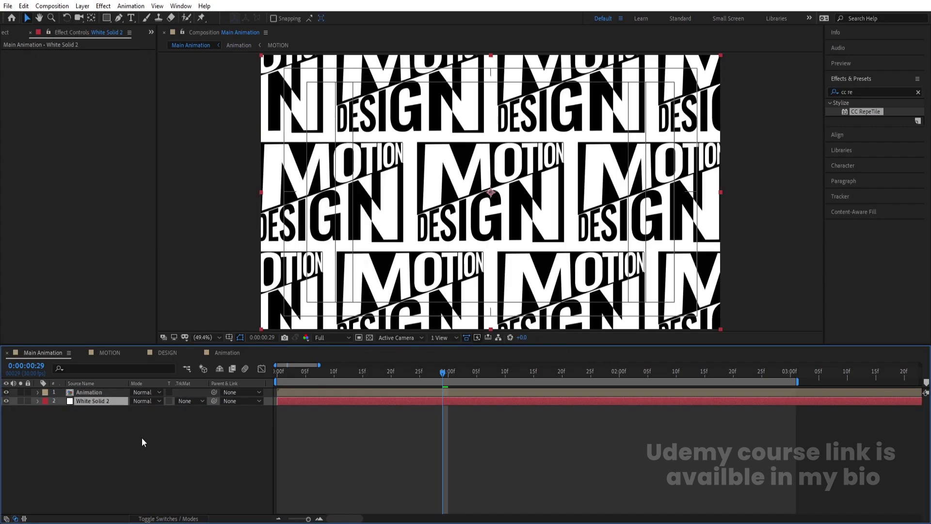
Step: Apply the Drop Shadow effect to the Animation layer
click(90, 392)
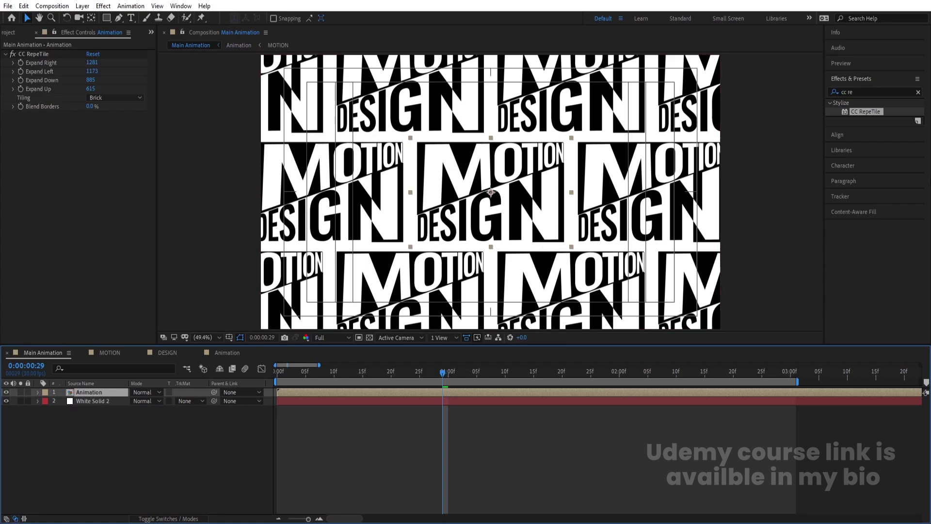
click(868, 92)
text(drop)
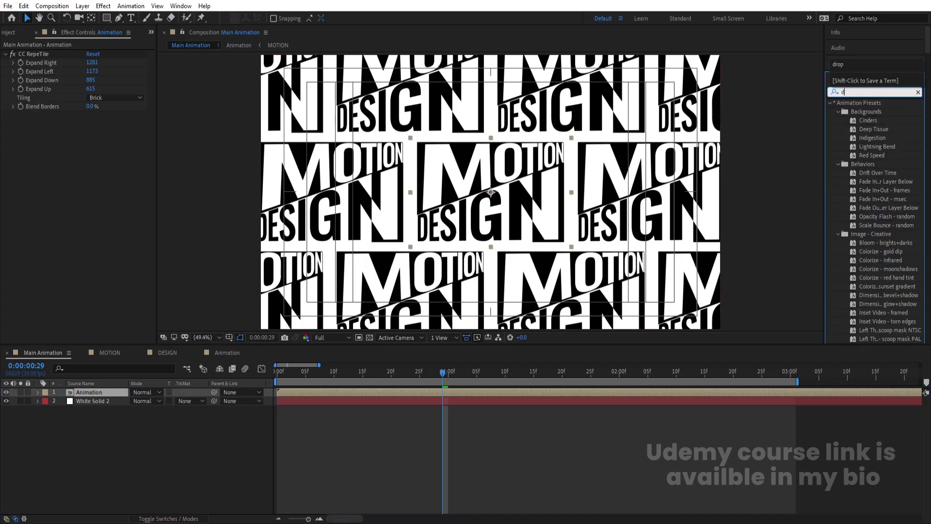
double_click(880, 217)
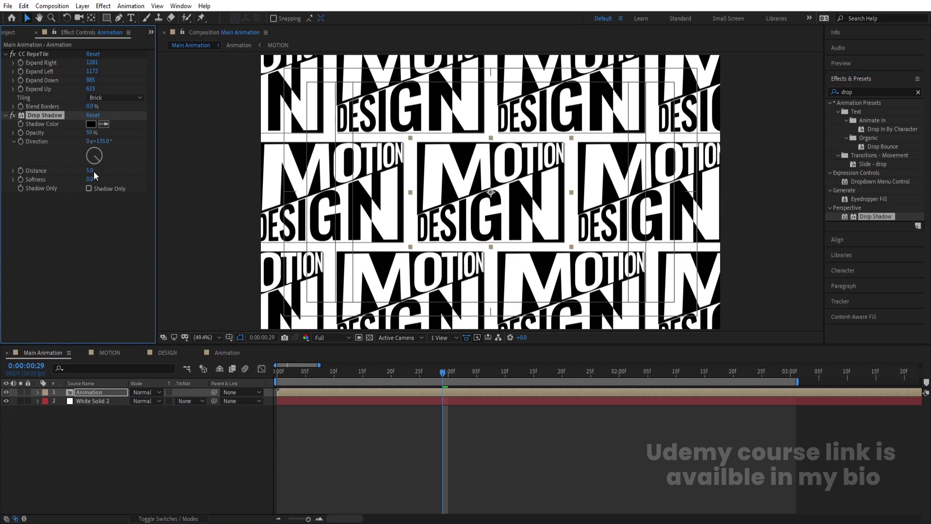
Step: Set the drop shadow's opacity to 25%, distance to 57 and softness to 100
text(20)
key(Return)
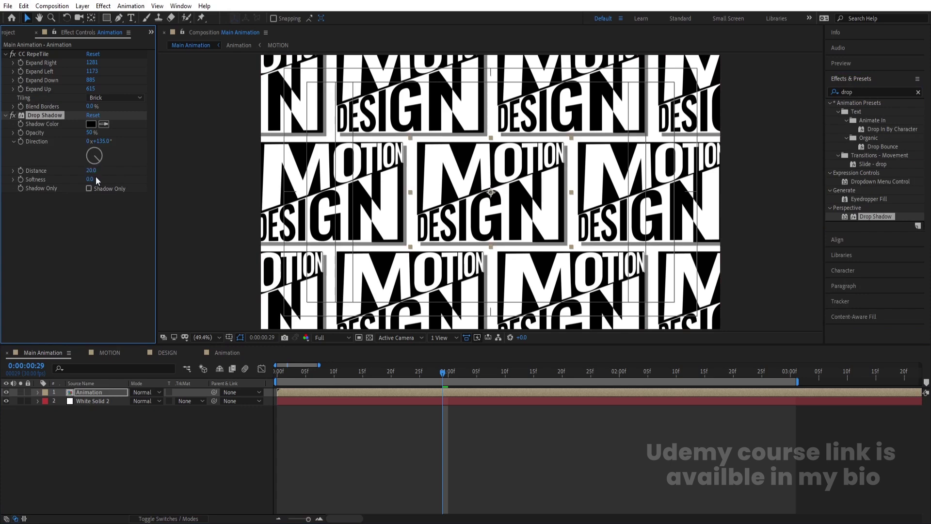
text(100)
key(Return)
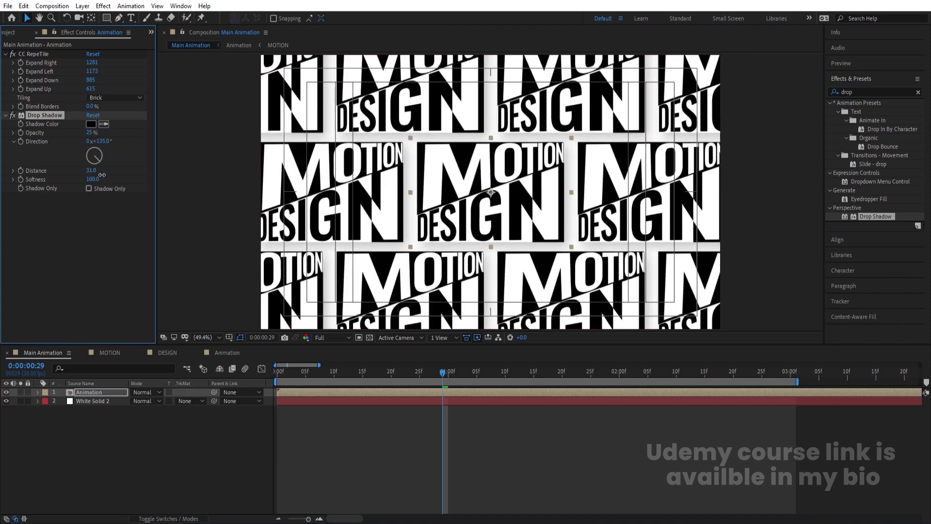
drag(102, 175, 123, 192)
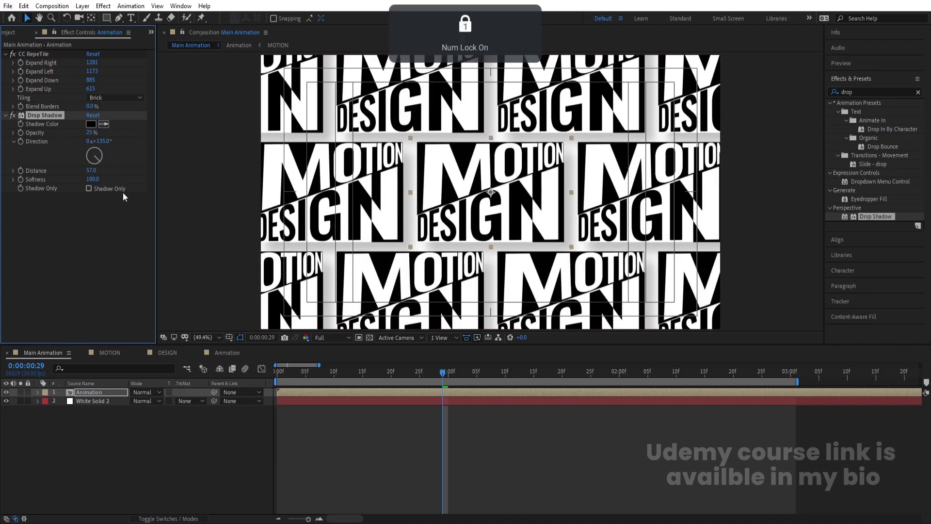
Step: Preview the finished tiled animation with its drop shadows on the white background
click(128, 428)
key(space)
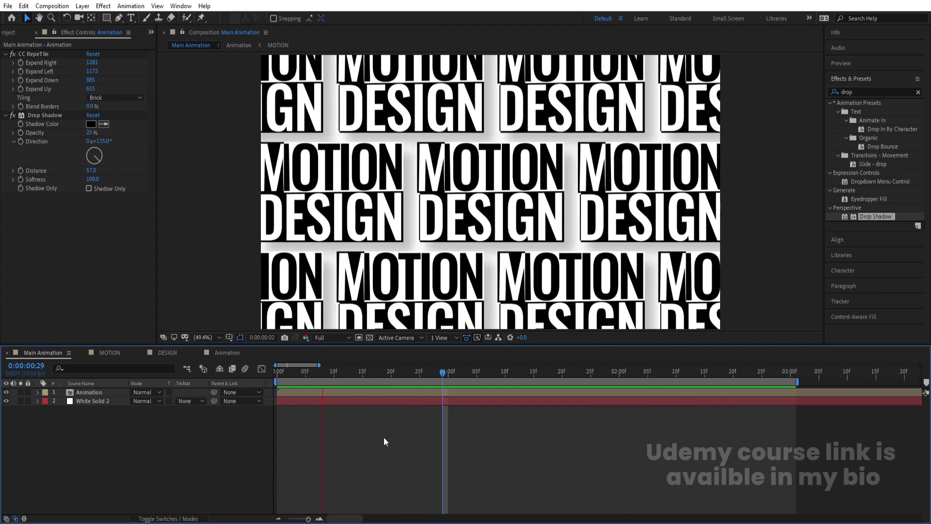
key(space)
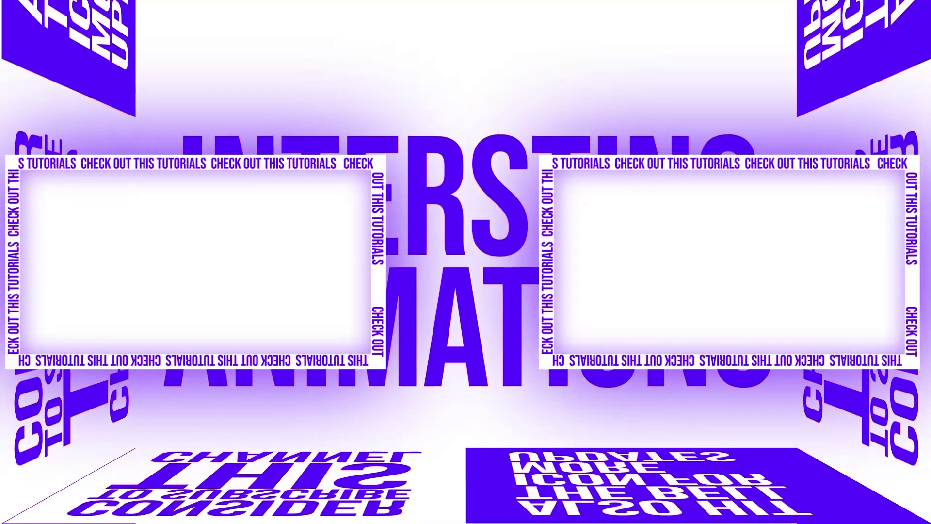